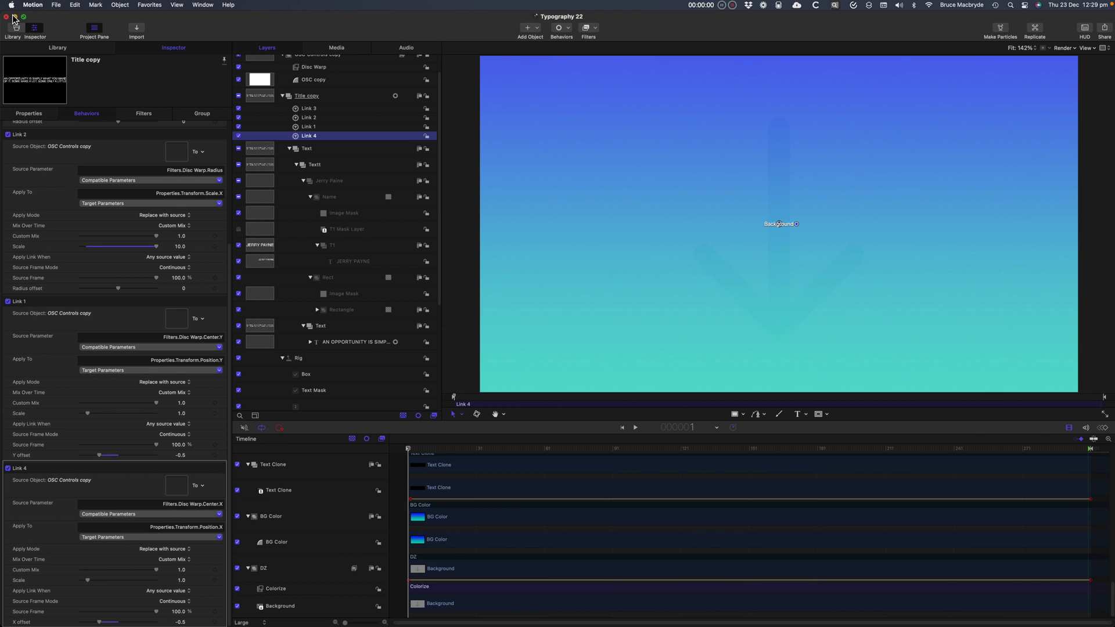
Bring up the Inspector, then switch the side panel to the Library.
{"action": "scroll", "coordinate": [336, 142], "scroll_direction": "up", "scroll_amount": 1}
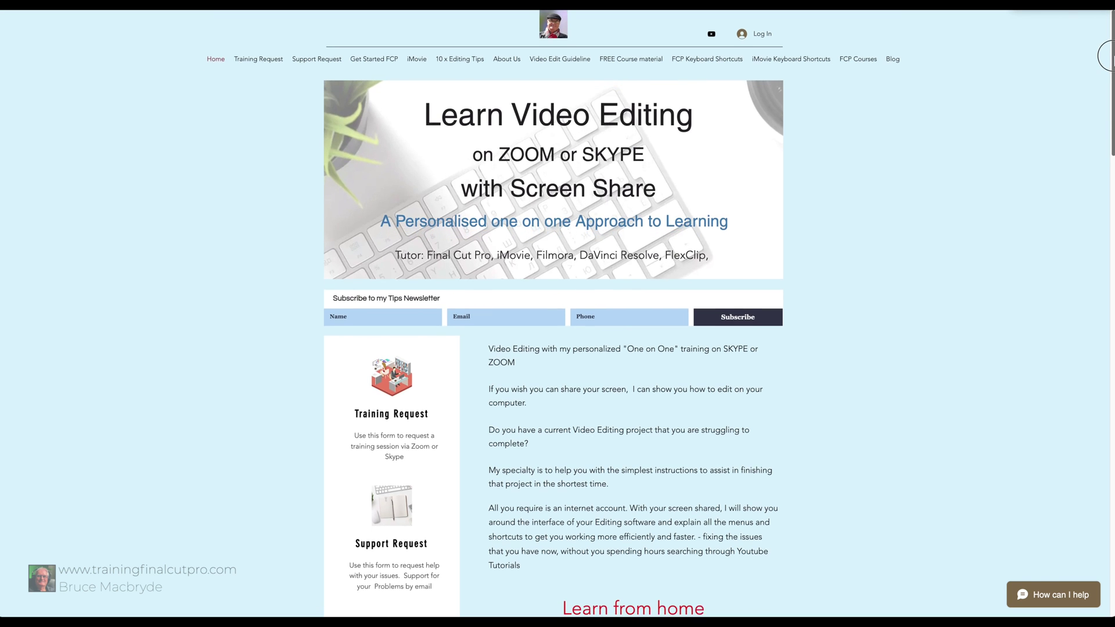
{"action": "left_click_drag", "start_coordinate": [1112, 72], "coordinate": [1111, 223]}
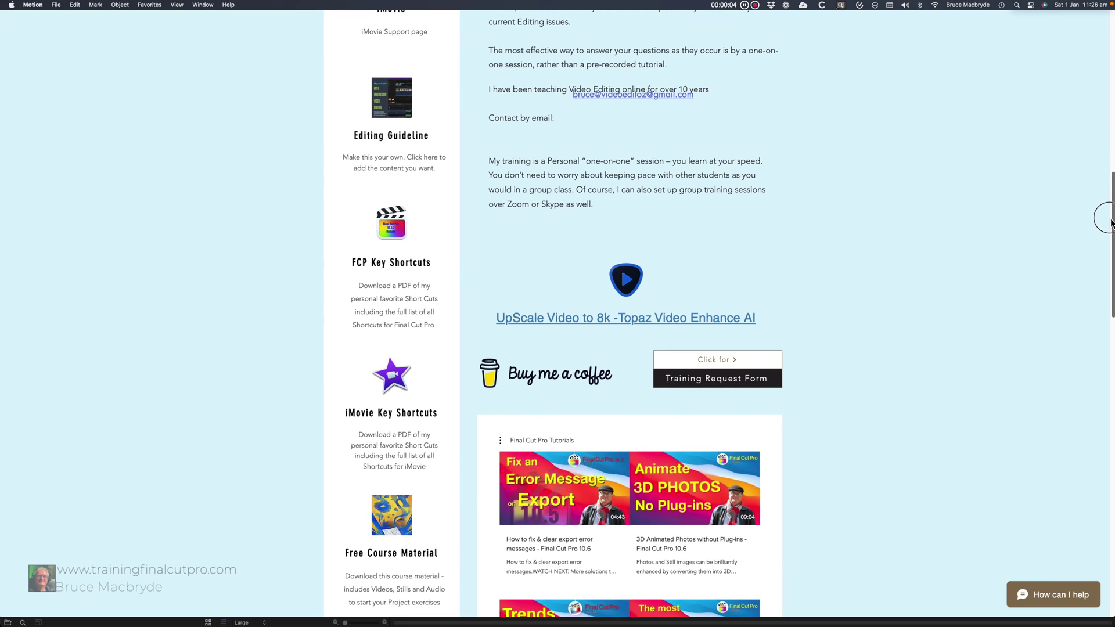
{"action": "left_click", "coordinate": [176, 49]}
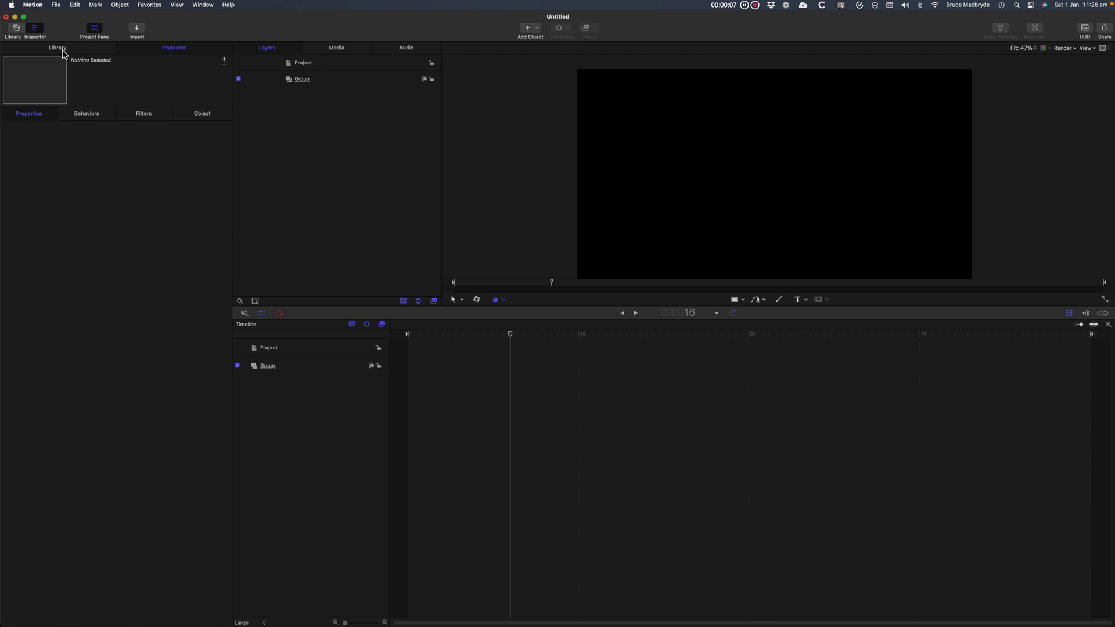
{"action": "left_click", "coordinate": [62, 50]}
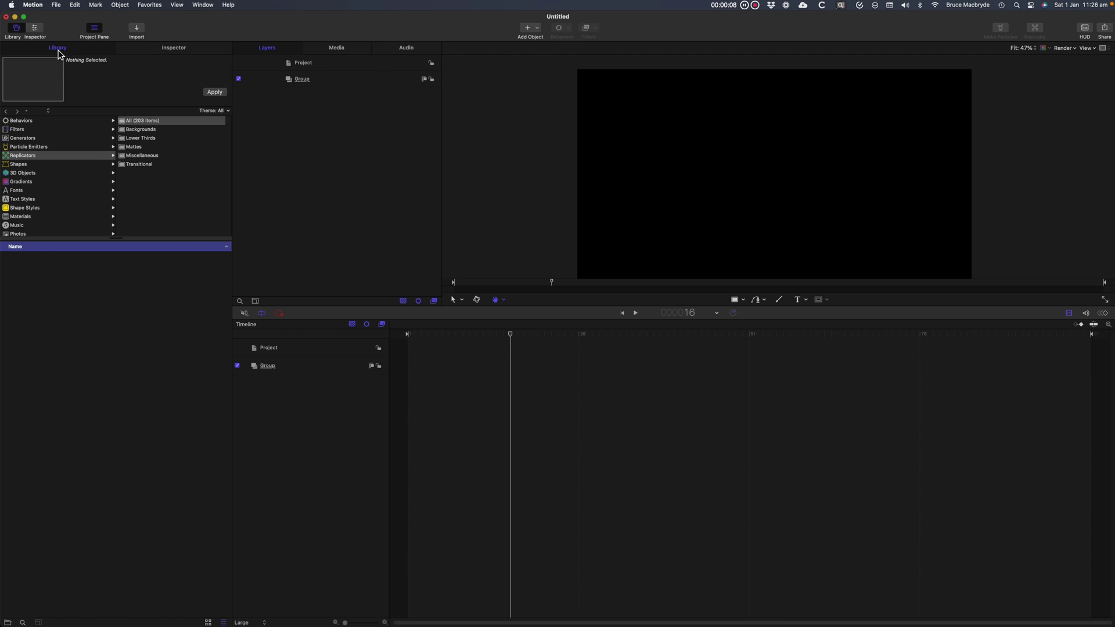
Browse Filters, Generators and other Library categories, add Light Streak 02, and enlarge it to 365% by 211%.
{"action": "left_click", "coordinate": [26, 130]}
{"action": "left_click", "coordinate": [25, 140]}
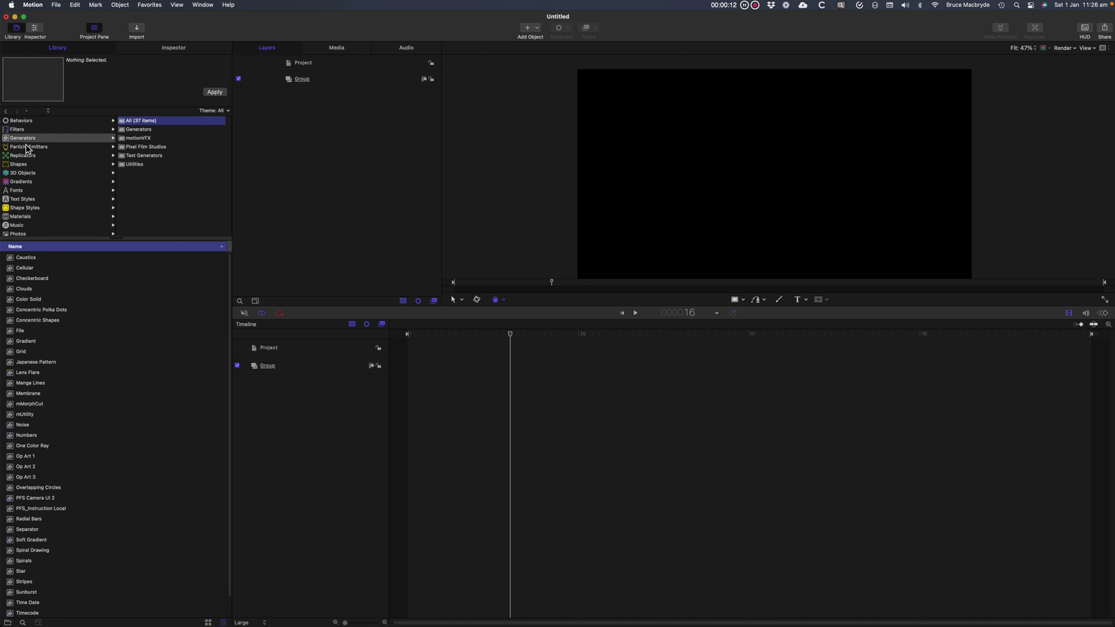
{"action": "left_click", "coordinate": [27, 147]}
{"action": "left_click", "coordinate": [26, 227]}
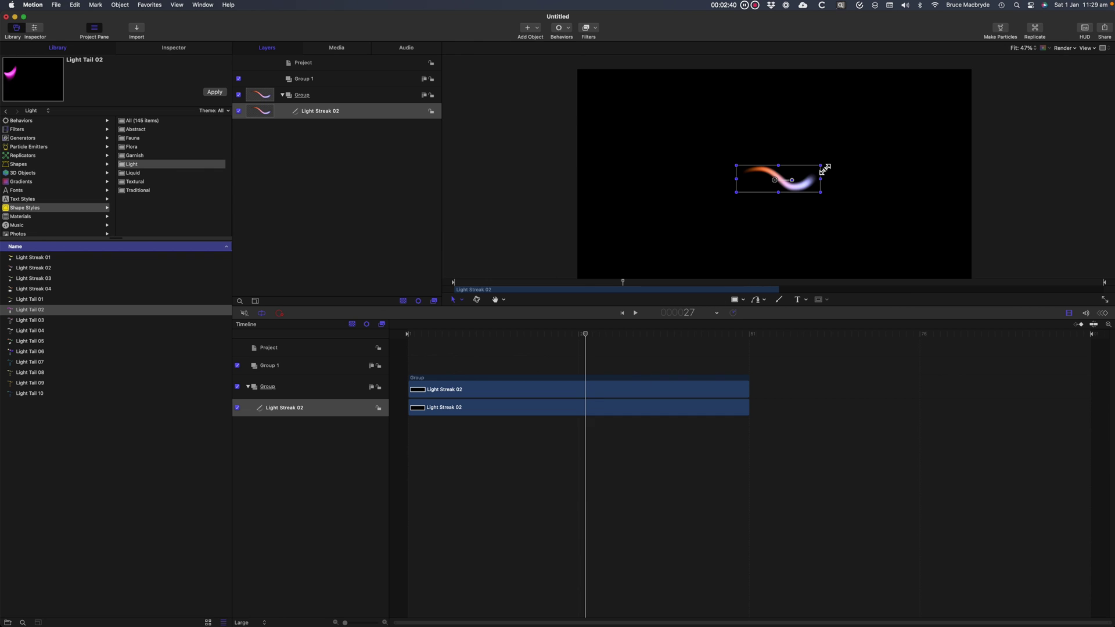
{"action": "left_click_drag", "start_coordinate": [821, 166], "coordinate": [947, 145]}
Stretch Light Streak 02 further left, check it at 50% zoom and Fit, then switch the layer off.
{"action": "left_click_drag", "start_coordinate": [736, 193], "coordinate": [652, 199]}
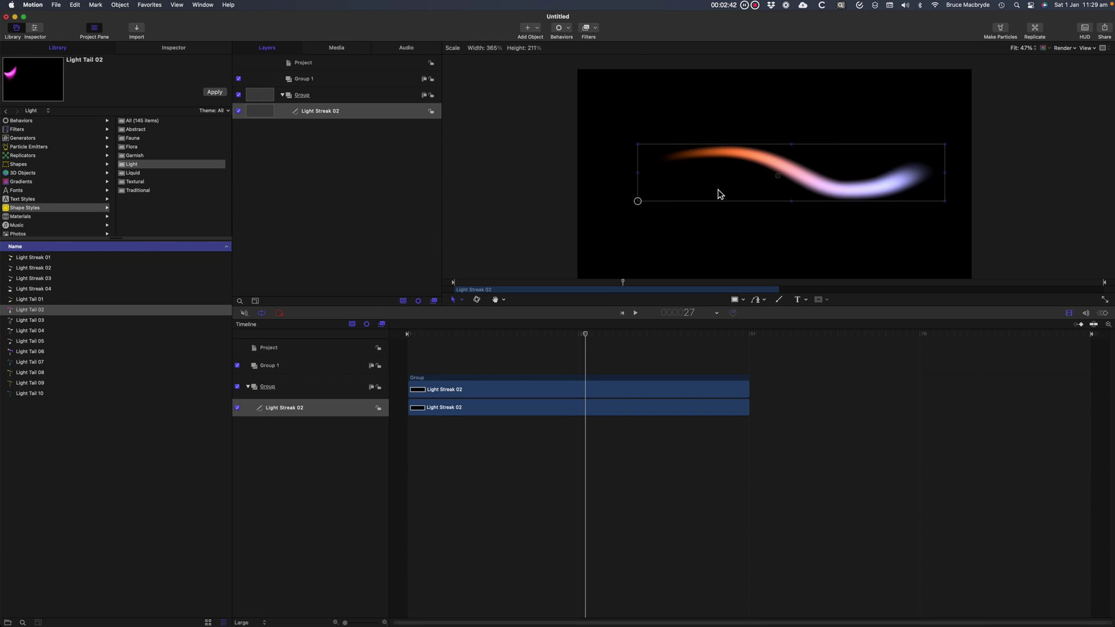
{"action": "left_click", "coordinate": [1035, 50]}
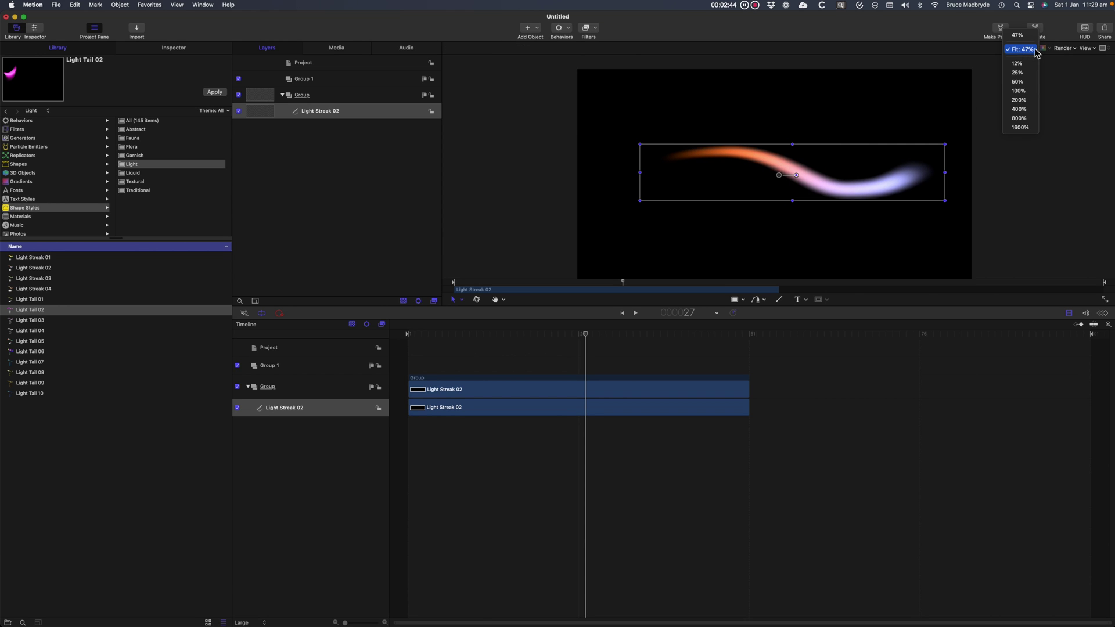
{"action": "left_click", "coordinate": [1021, 82]}
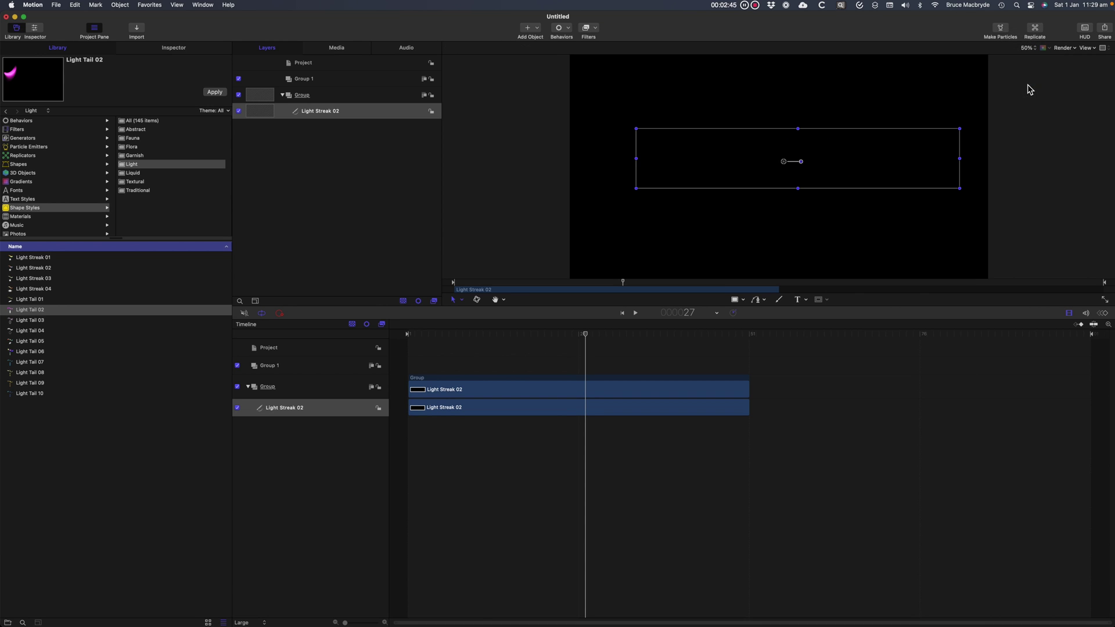
{"action": "left_click", "coordinate": [1028, 47]}
{"action": "key", "text": "Return"}
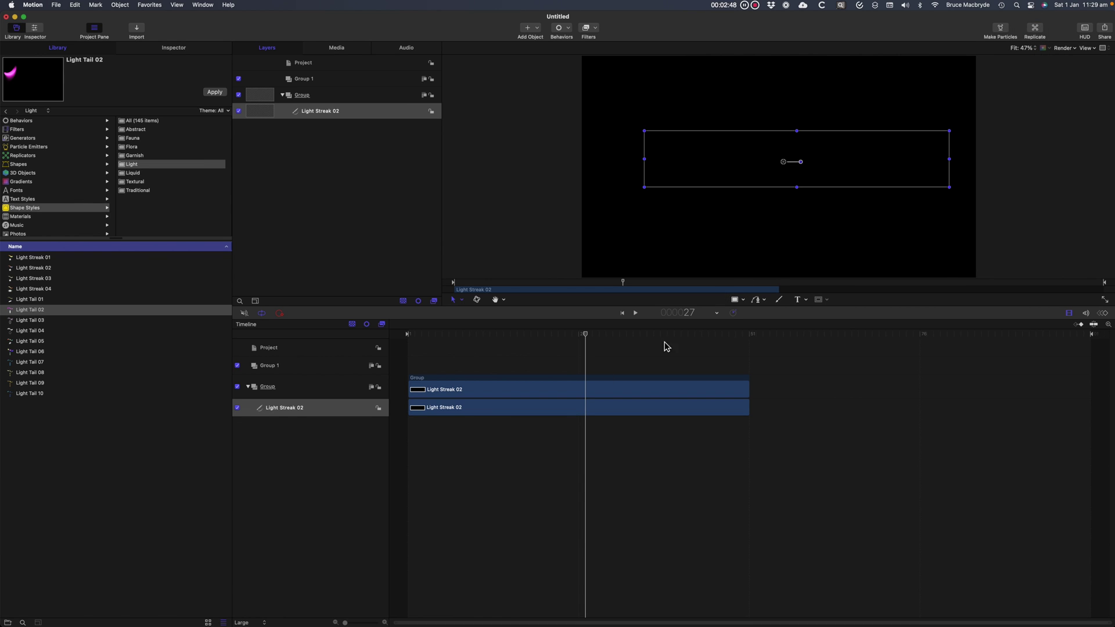
{"action": "left_click", "coordinate": [237, 408]}
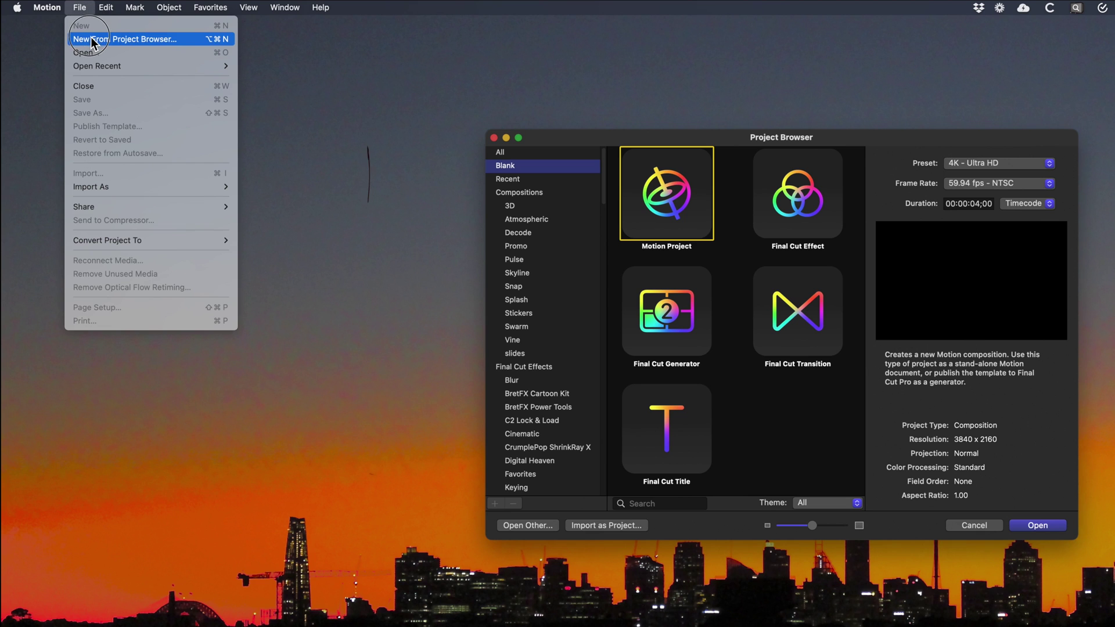
Choose File > New From Project Browser and scroll through its category list.
{"action": "left_click", "coordinate": [202, 39]}
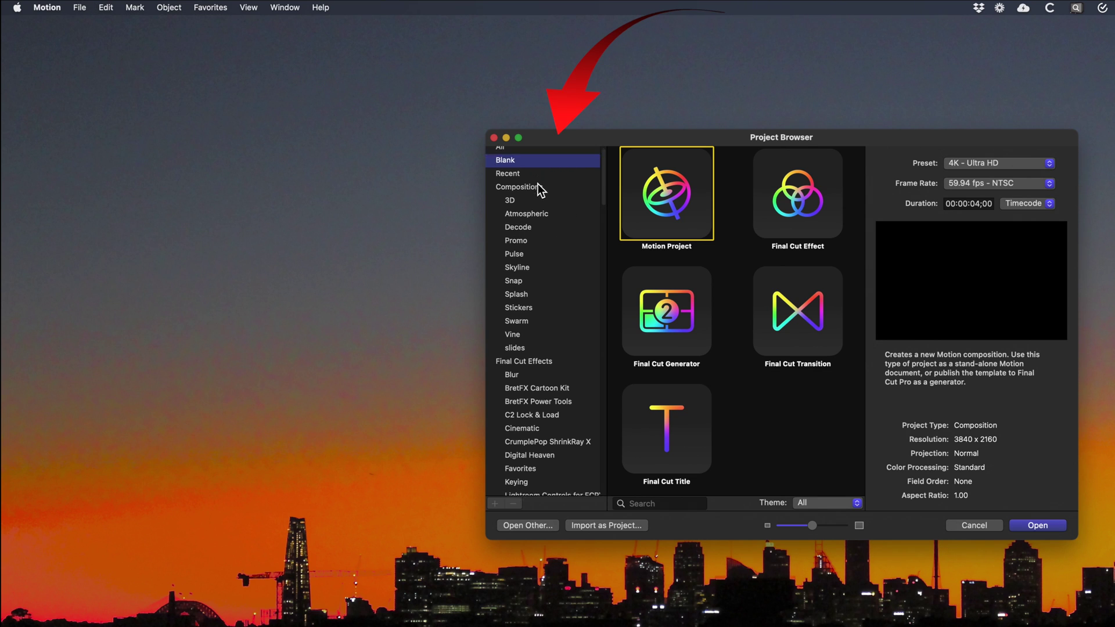
{"action": "scroll", "coordinate": [536, 198], "scroll_direction": "down", "scroll_amount": 15}
{"action": "scroll", "coordinate": [536, 198], "scroll_direction": "down", "scroll_amount": 20}
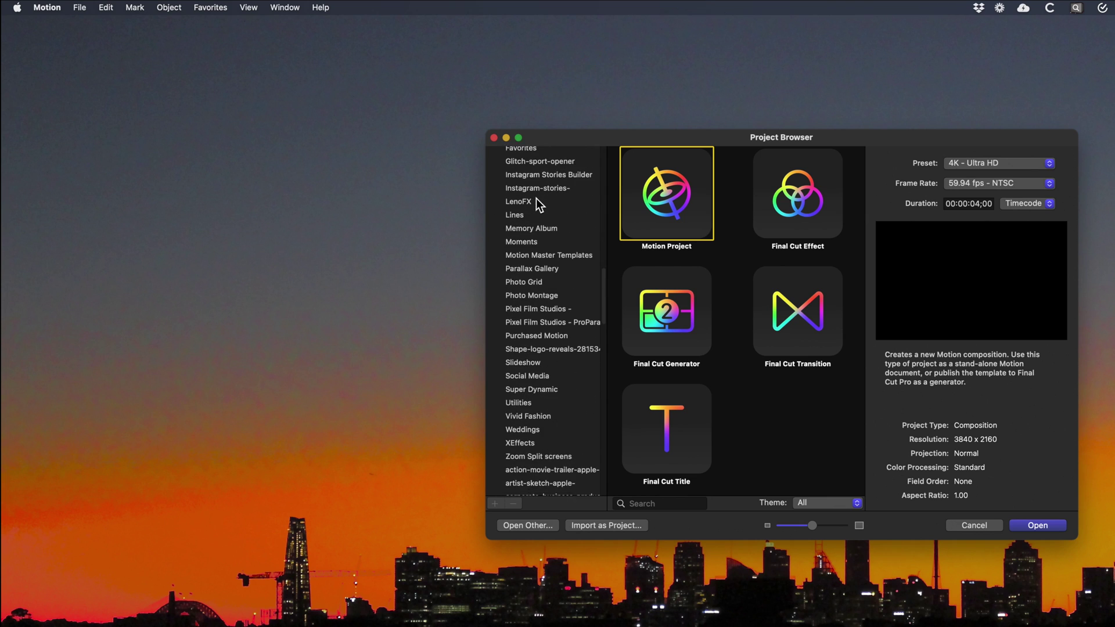
{"action": "scroll", "coordinate": [536, 199], "scroll_direction": "down", "scroll_amount": 20}
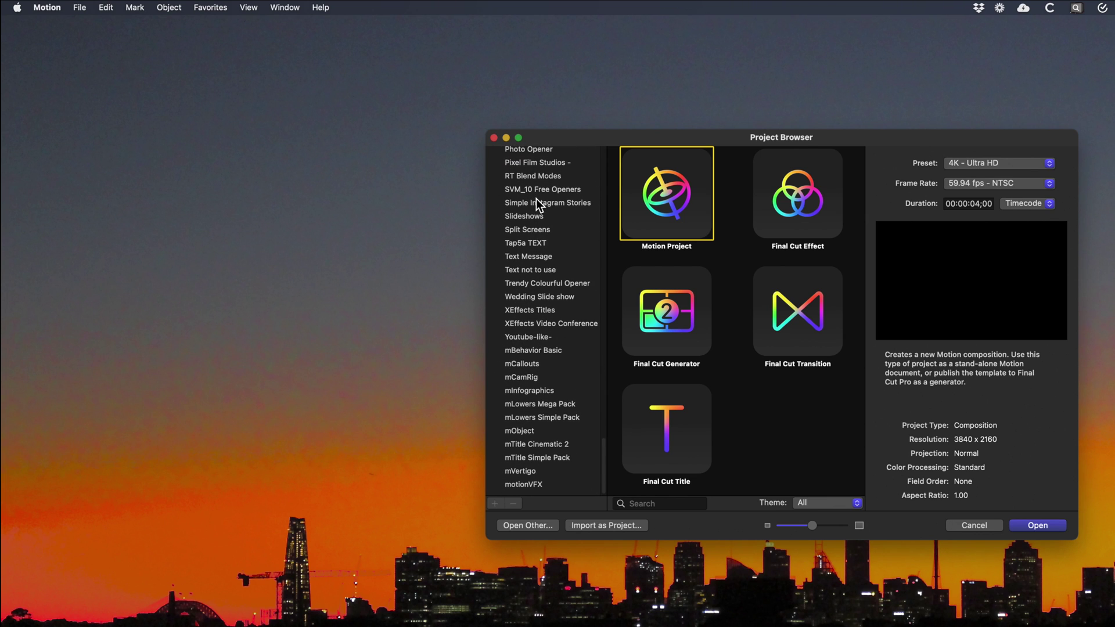
{"action": "scroll", "coordinate": [535, 199], "scroll_direction": "up", "scroll_amount": 10}
{"action": "scroll", "coordinate": [535, 199], "scroll_direction": "up", "scroll_amount": 15}
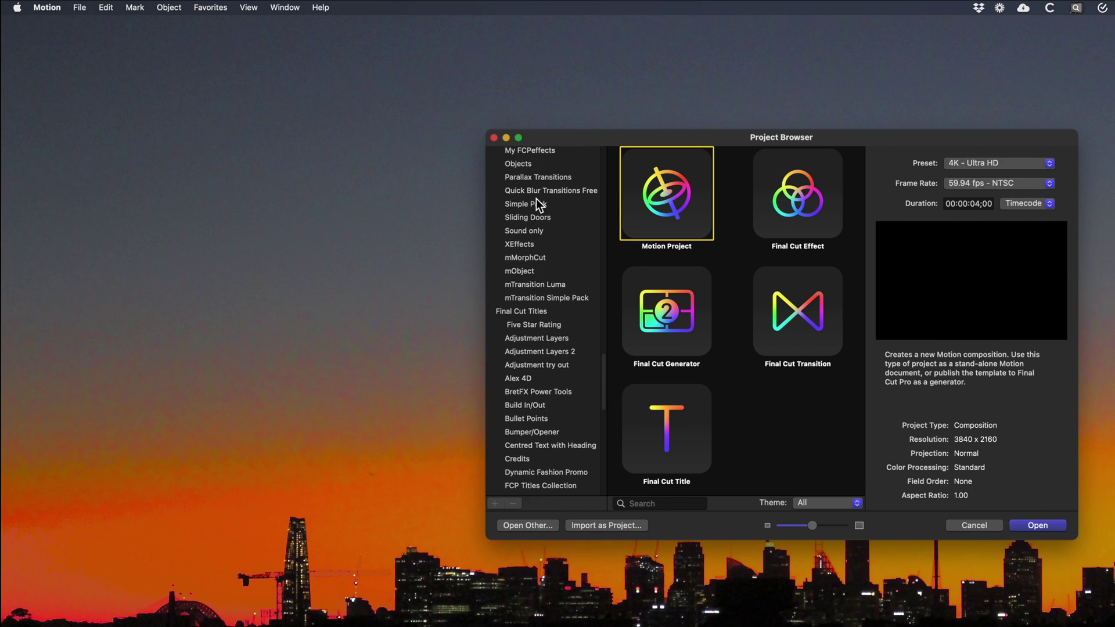
{"action": "scroll", "coordinate": [535, 198], "scroll_direction": "up", "scroll_amount": 20}
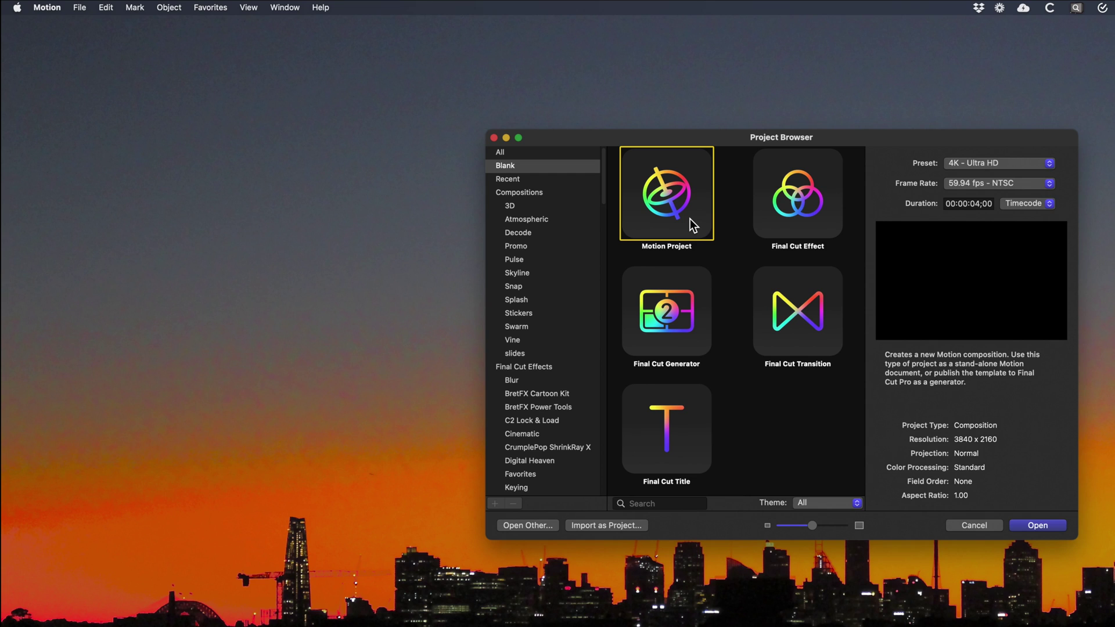
Preview the Final Cut Effect, Transition and Generator templates, then select the blank Final Cut Title.
{"action": "left_click", "coordinate": [816, 221]}
{"action": "left_click", "coordinate": [813, 293]}
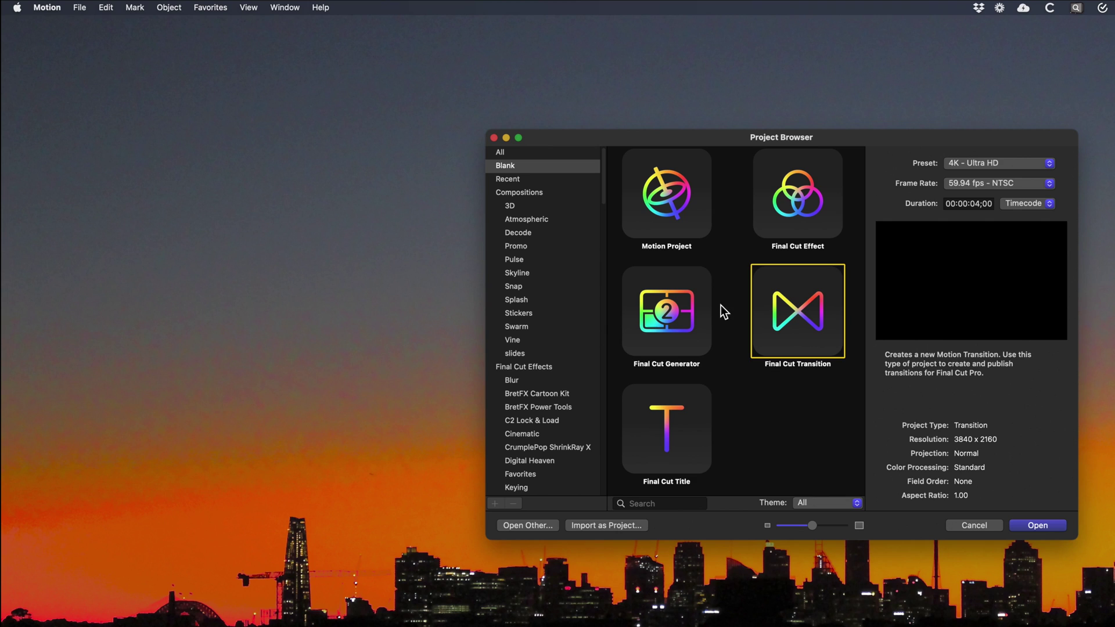
{"action": "left_click", "coordinate": [692, 307]}
{"action": "left_click", "coordinate": [692, 419]}
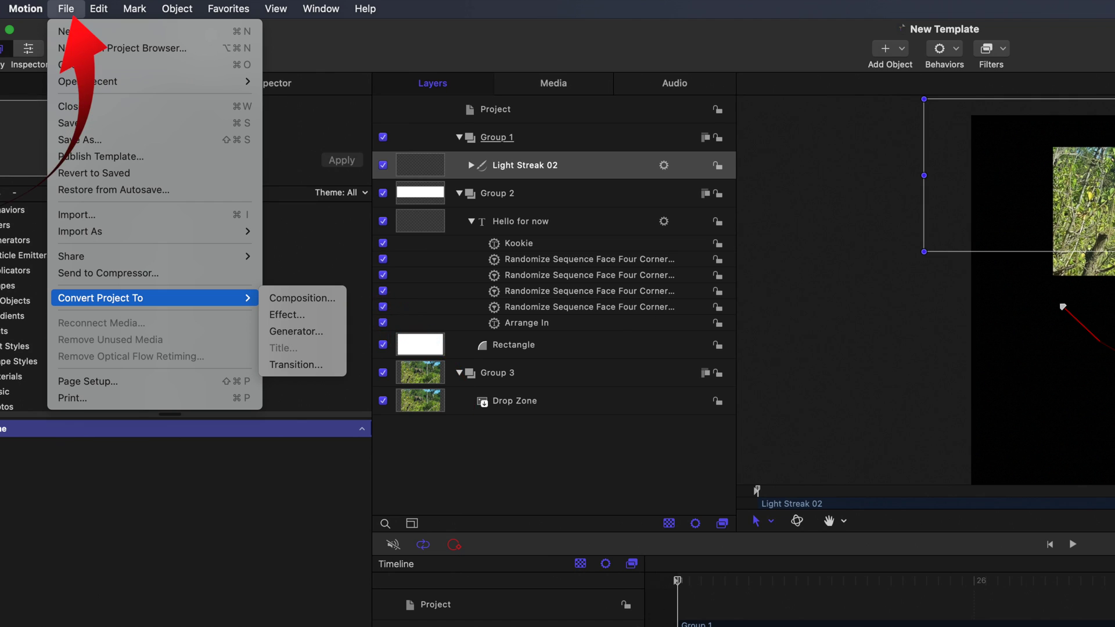
{"action": "left_click", "coordinate": [1043, 166]}
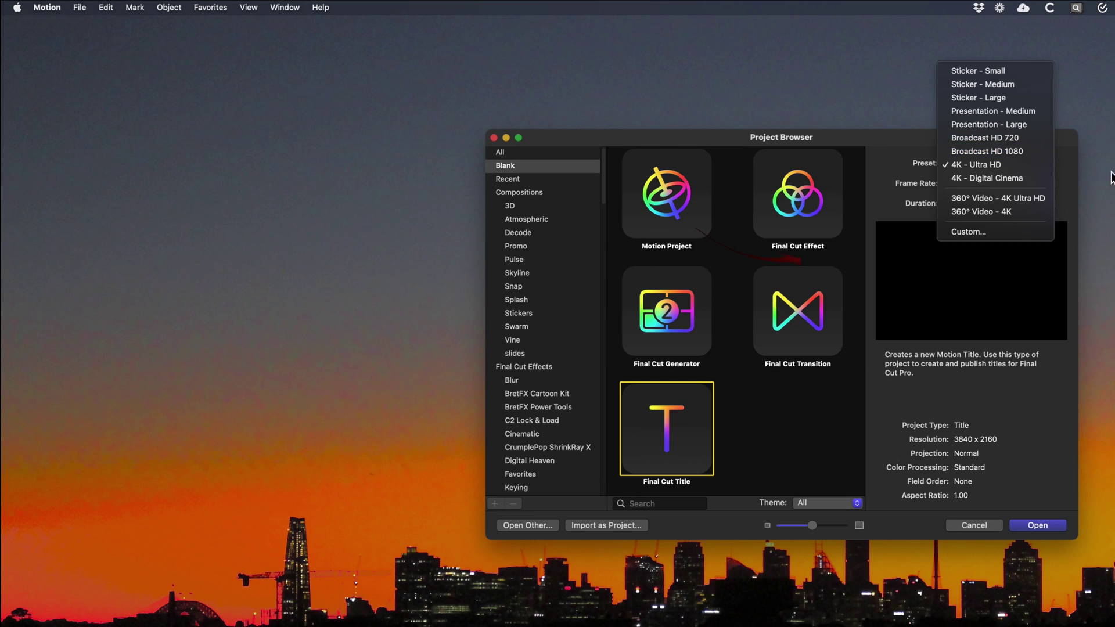
Keep the 4K - Ultra HD preset and set the frame rate to 25 fps.
{"action": "left_click", "coordinate": [1079, 187]}
{"action": "left_click", "coordinate": [1050, 183]}
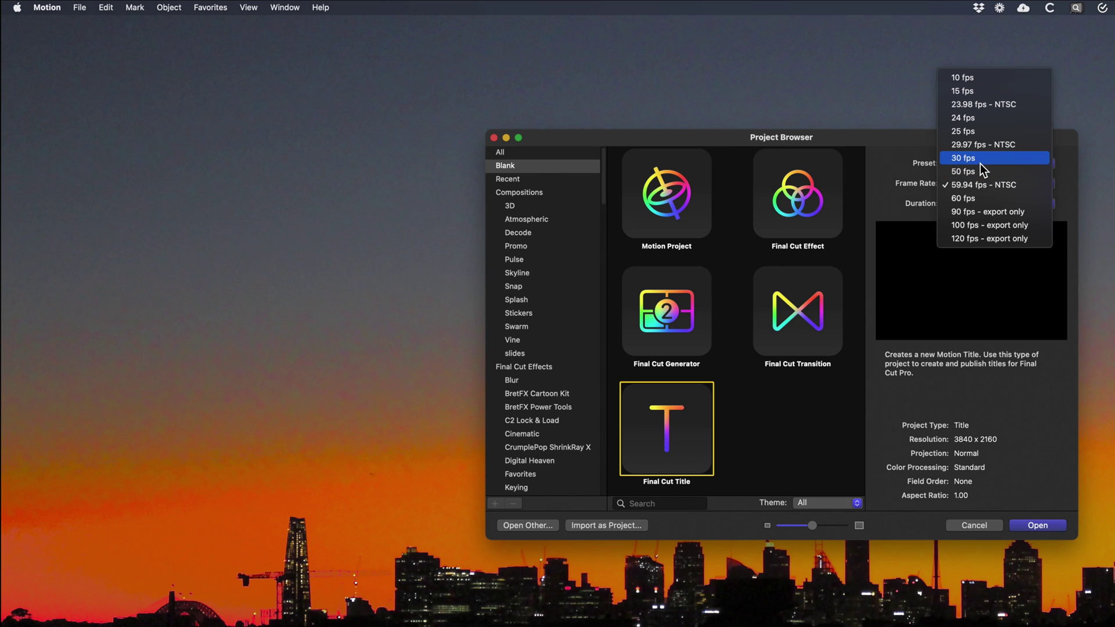
{"action": "left_click", "coordinate": [1059, 194]}
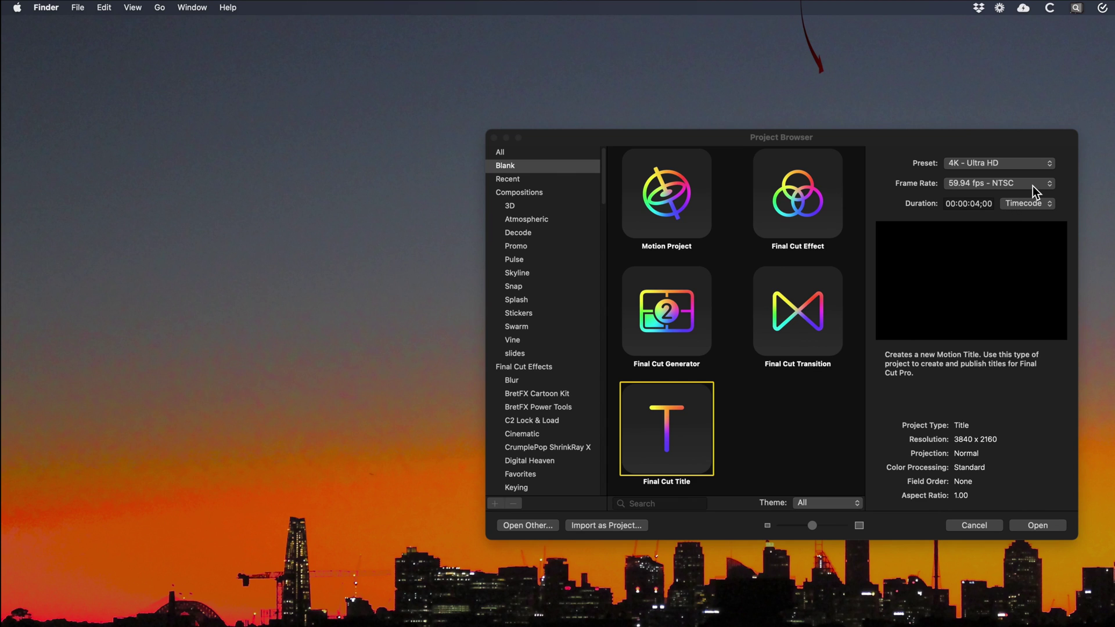
{"action": "left_click", "coordinate": [1033, 185]}
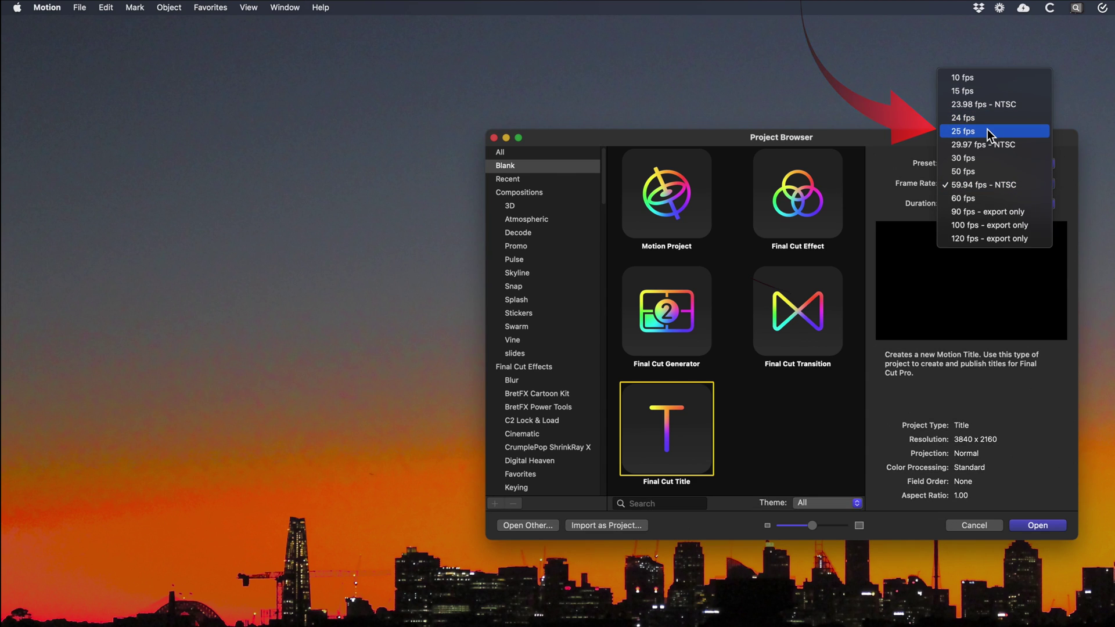
{"action": "left_click", "coordinate": [987, 130]}
{"action": "left_click", "coordinate": [1034, 185]}
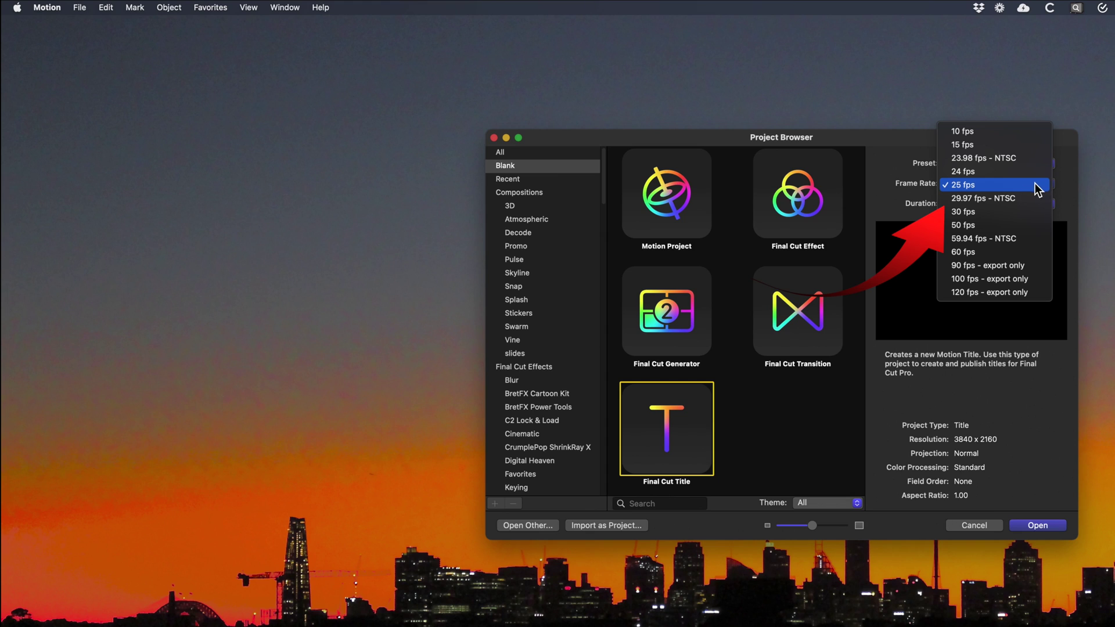
{"action": "left_click", "coordinate": [1018, 198]}
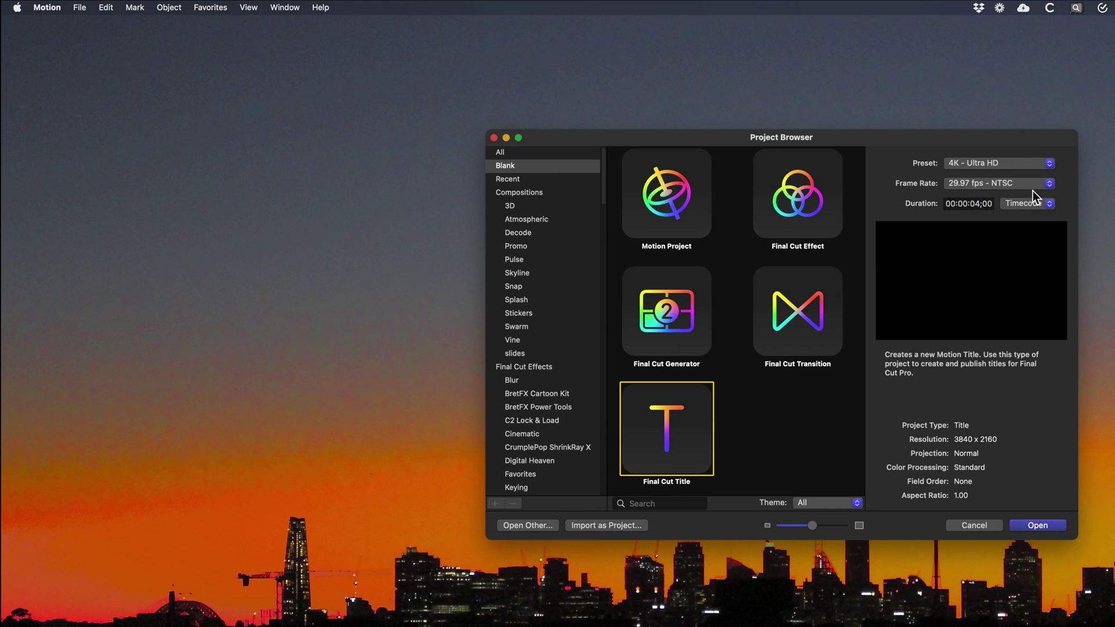
{"action": "left_click", "coordinate": [1046, 185]}
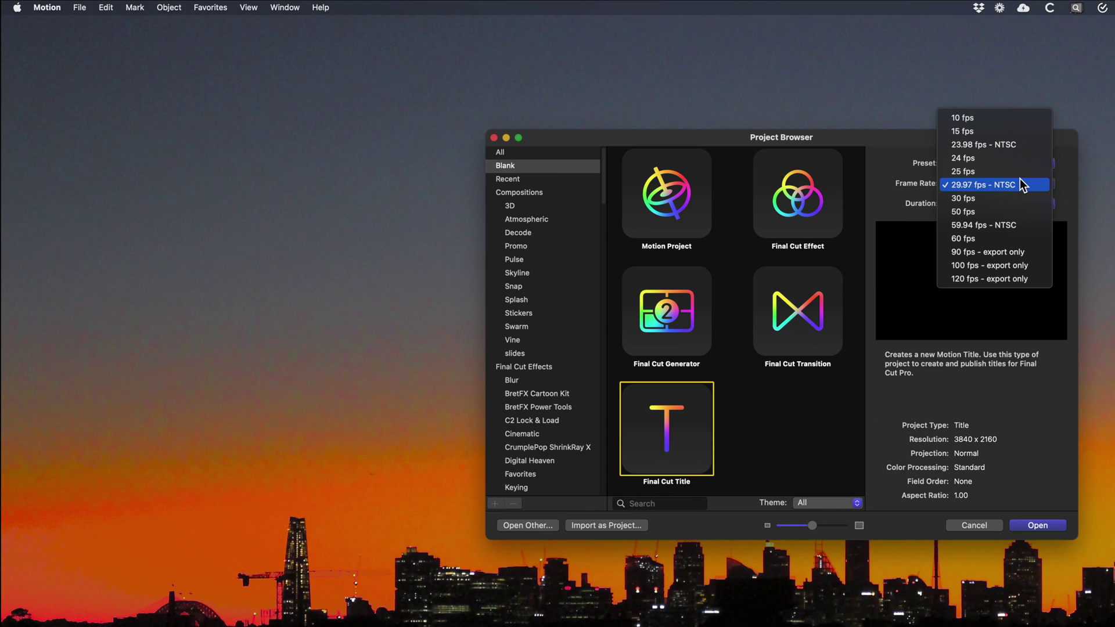
{"action": "left_click", "coordinate": [987, 172]}
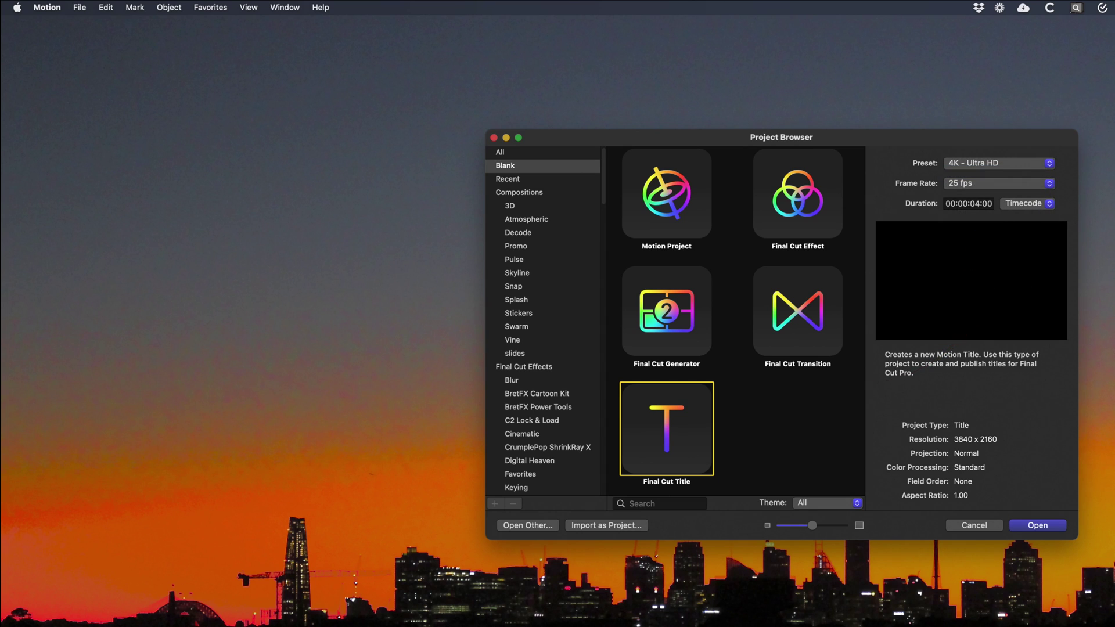
Create the Final Cut Title project and browse the Library's Behaviors, Filters, Generators, Music and Photos categories.
{"action": "left_click", "coordinate": [1047, 525]}
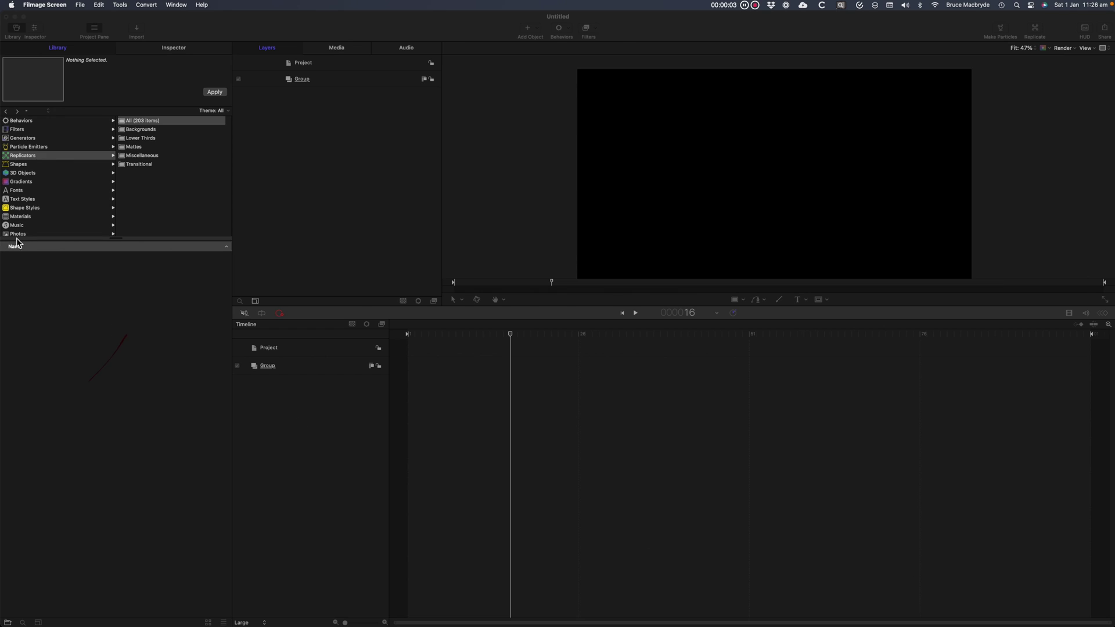
{"action": "left_click", "coordinate": [62, 50]}
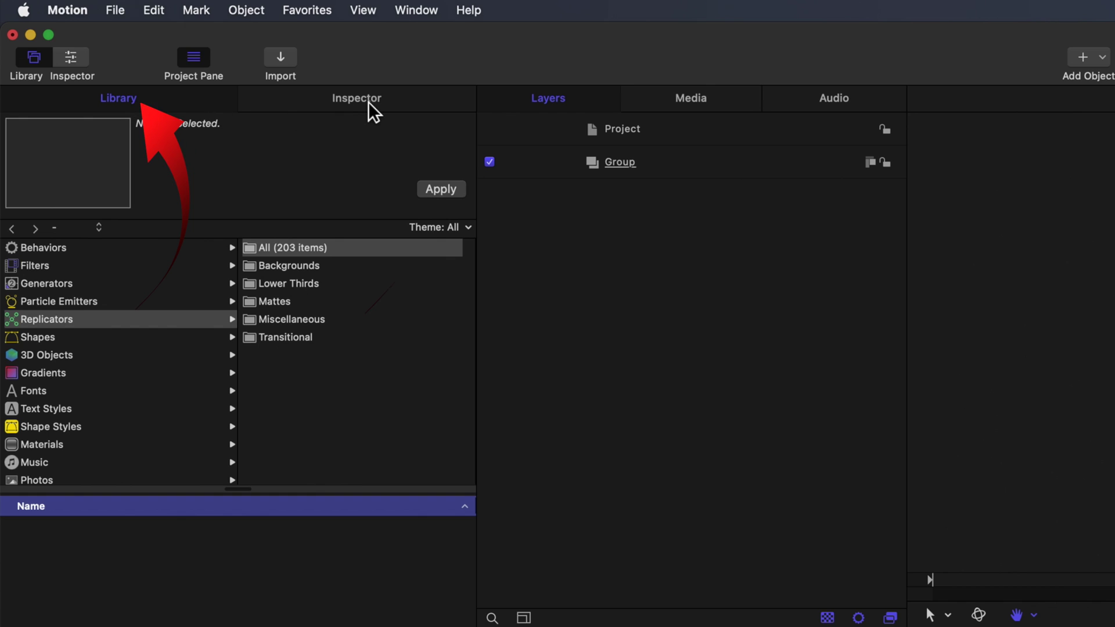
{"action": "left_click", "coordinate": [368, 103]}
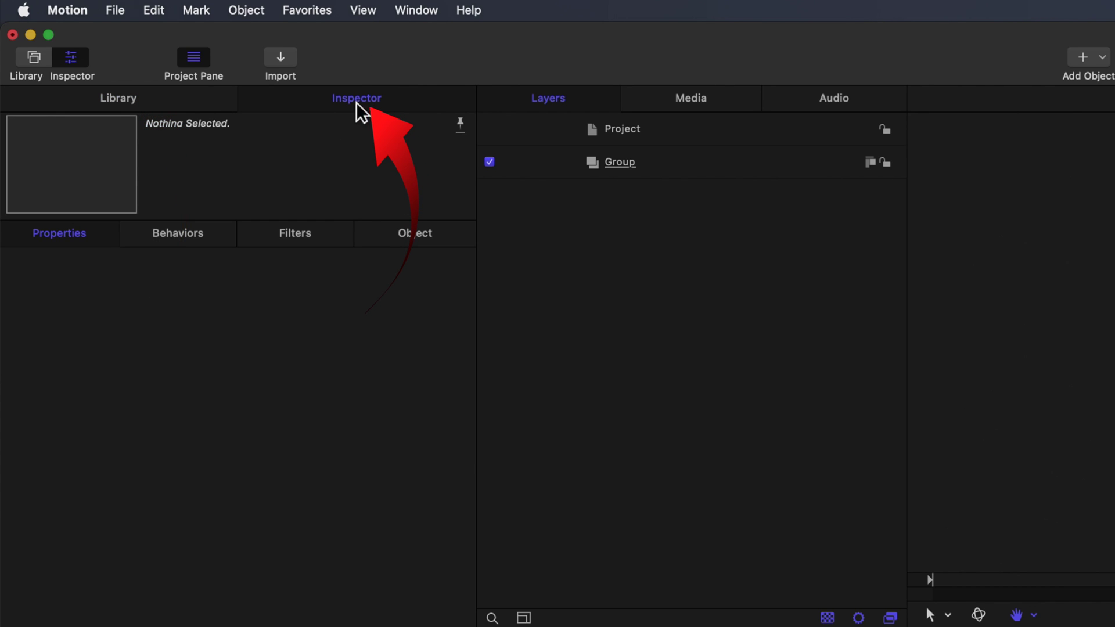
{"action": "left_click", "coordinate": [123, 101]}
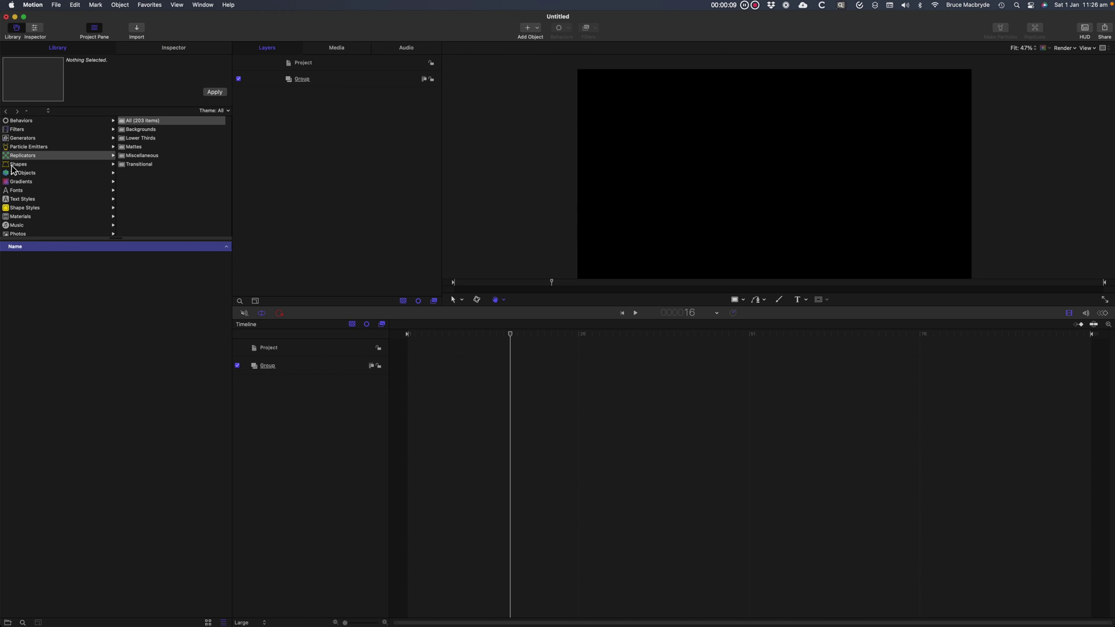
{"action": "left_click", "coordinate": [24, 121]}
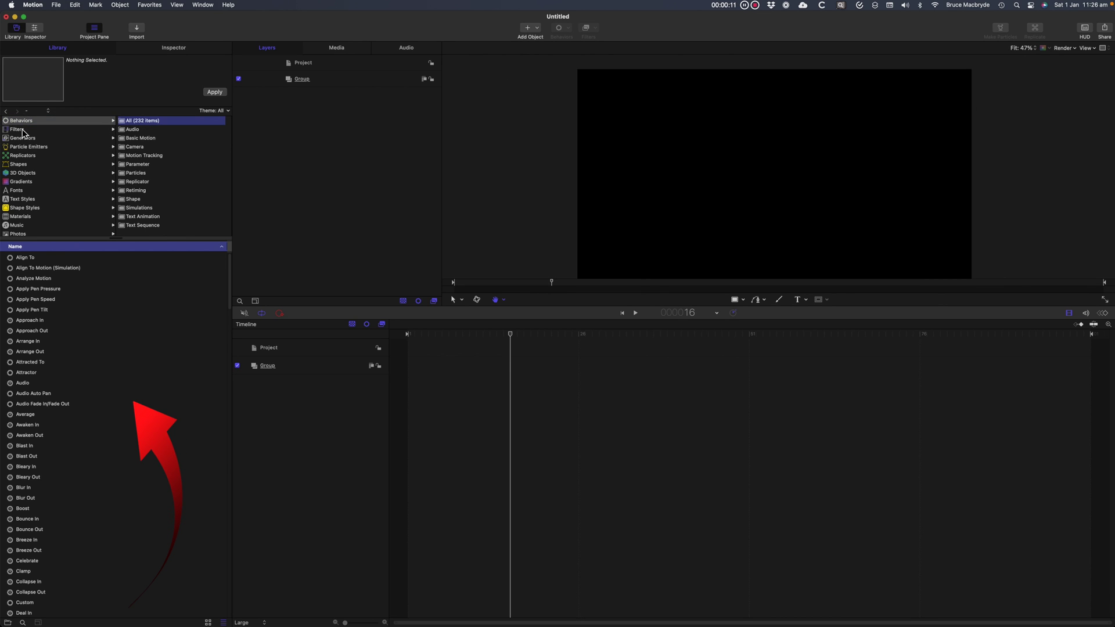
{"action": "left_click", "coordinate": [22, 130]}
{"action": "left_click", "coordinate": [23, 139]}
{"action": "left_click", "coordinate": [26, 147]}
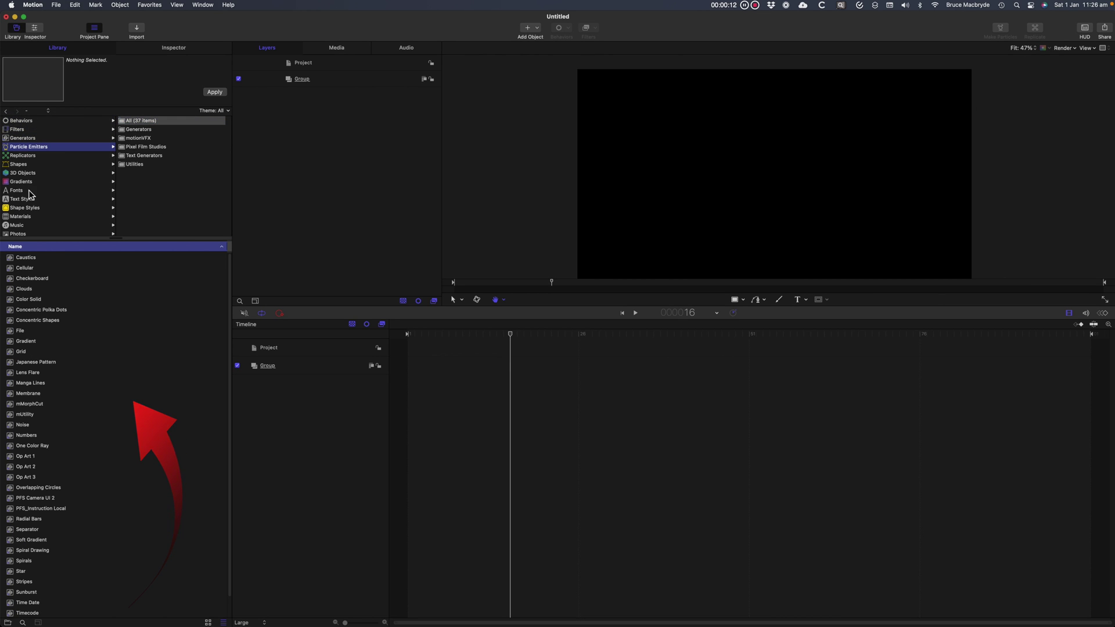
{"action": "left_click", "coordinate": [27, 225]}
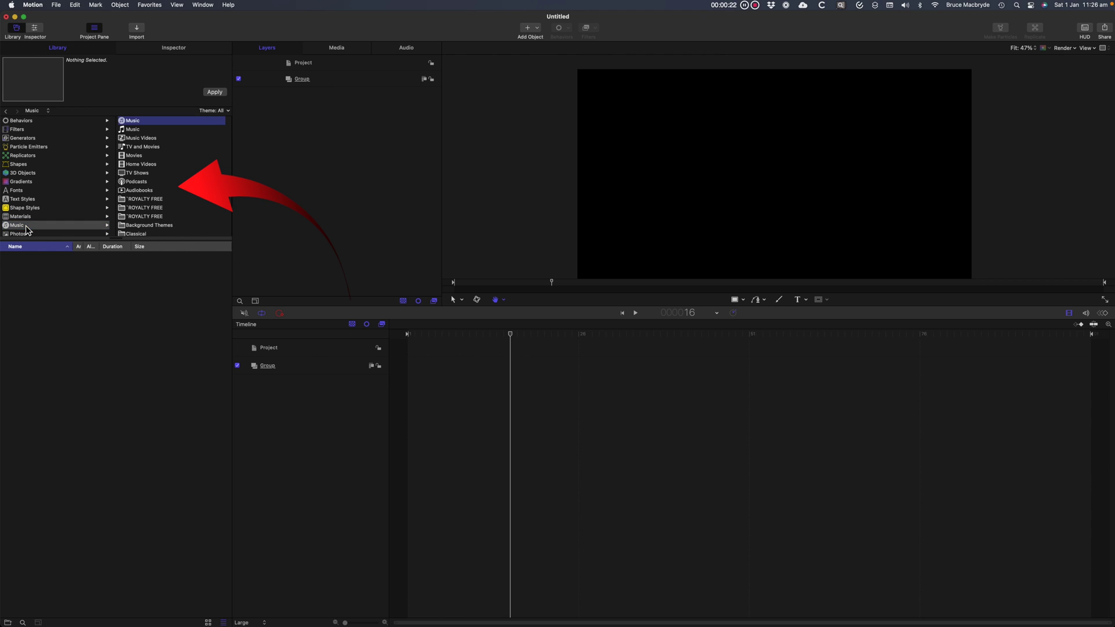
{"action": "left_click", "coordinate": [23, 234]}
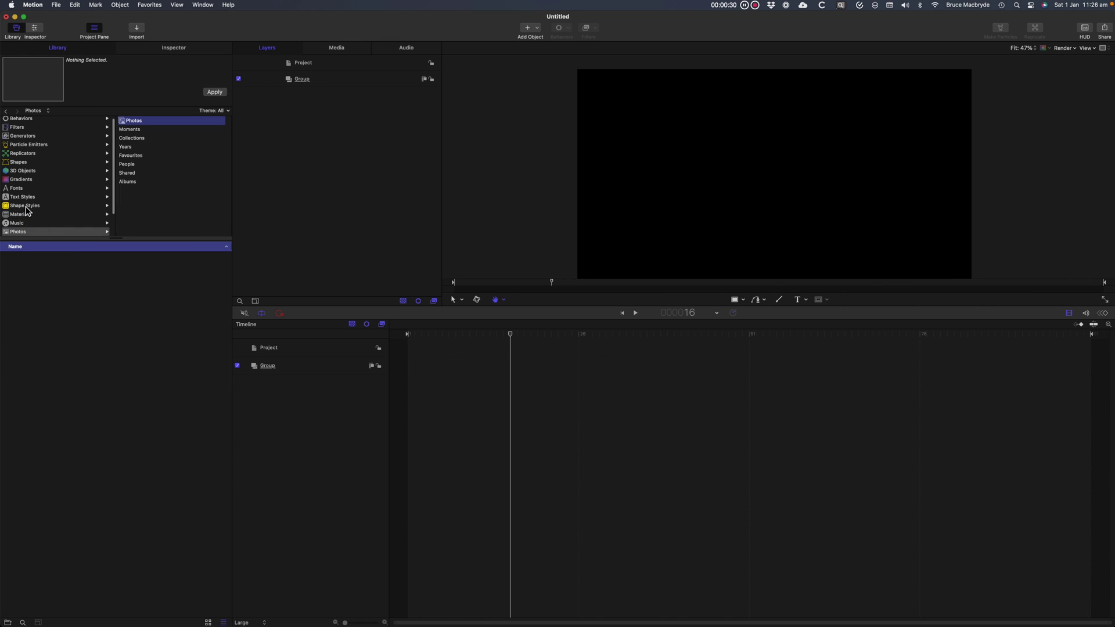
{"action": "left_click", "coordinate": [26, 211]}
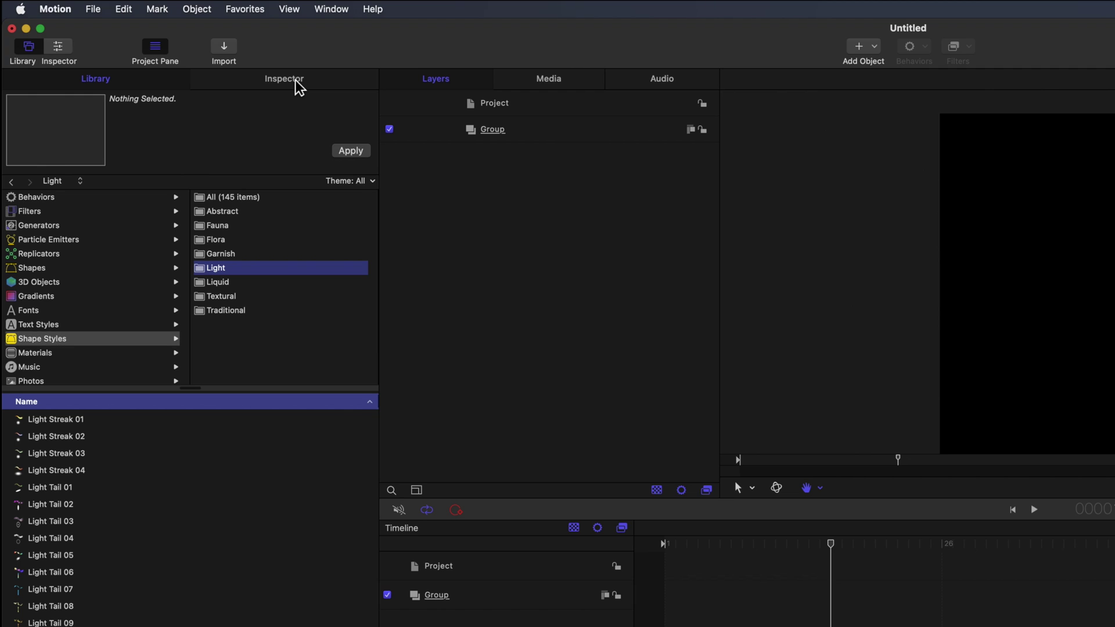
Show the Inspector and cycle through its Behaviors, Filters and Object panes back to Properties.
{"action": "left_click", "coordinate": [298, 87]}
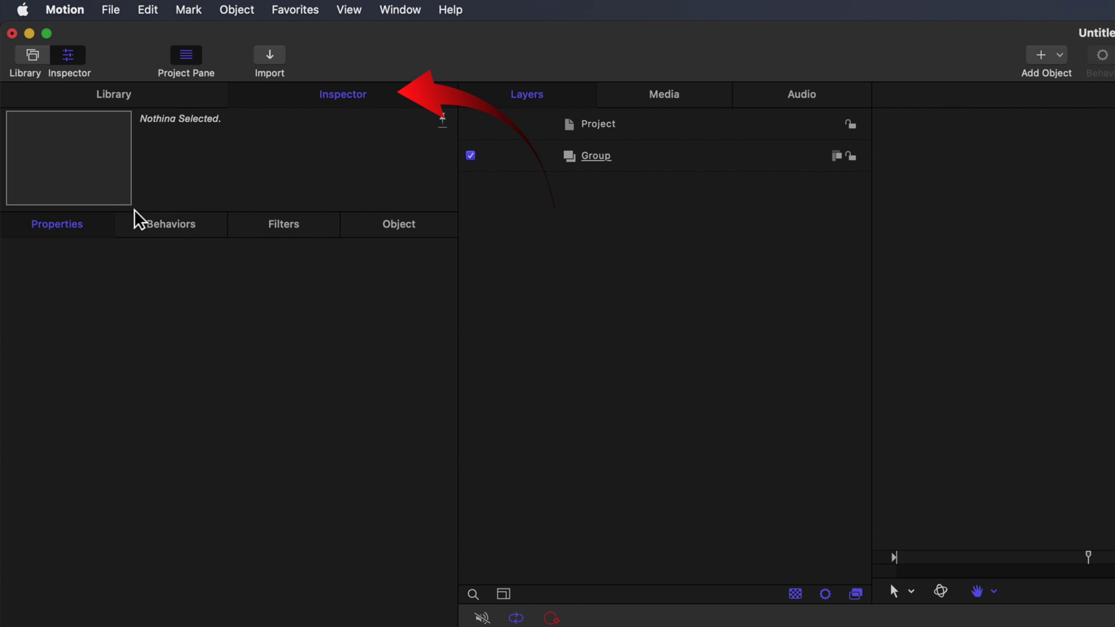
{"action": "left_click", "coordinate": [178, 231]}
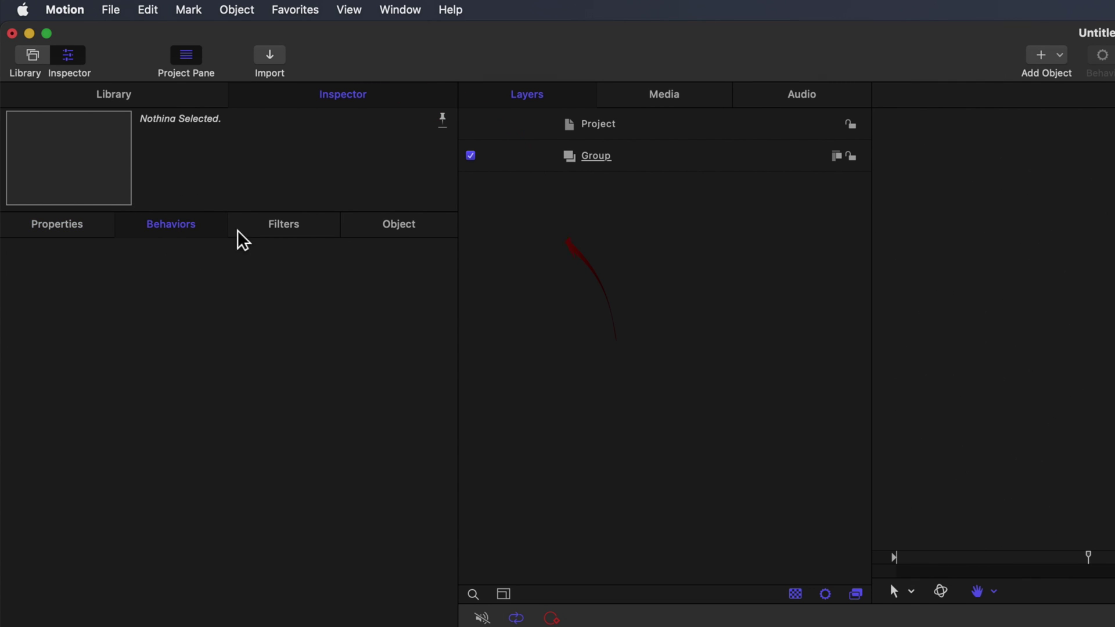
{"action": "left_click", "coordinate": [277, 231]}
{"action": "left_click", "coordinate": [410, 228]}
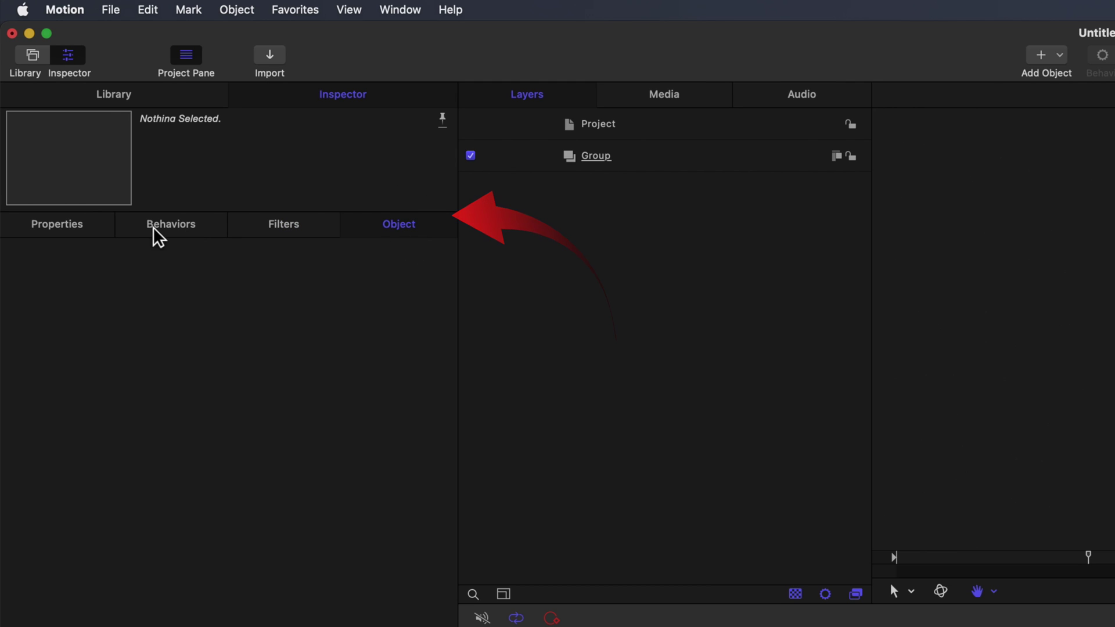
{"action": "left_click", "coordinate": [76, 235]}
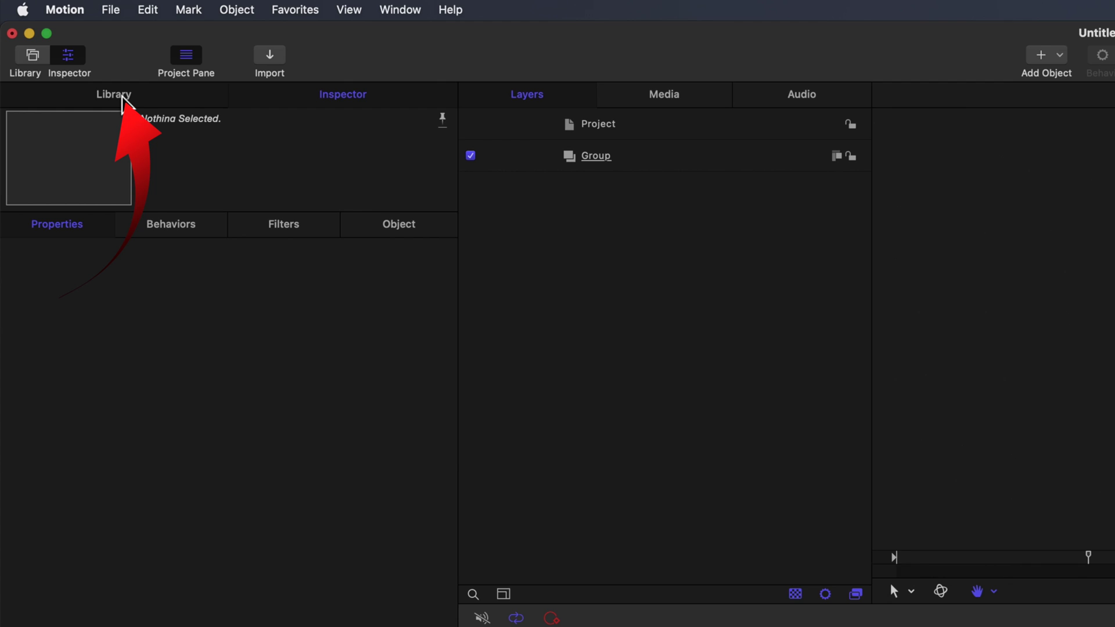
Add Light Streak 02 and Light Tail 02 from Shape Styles > Light, moving Light Tail 02 to start at frame one.
{"action": "left_click", "coordinate": [122, 98]}
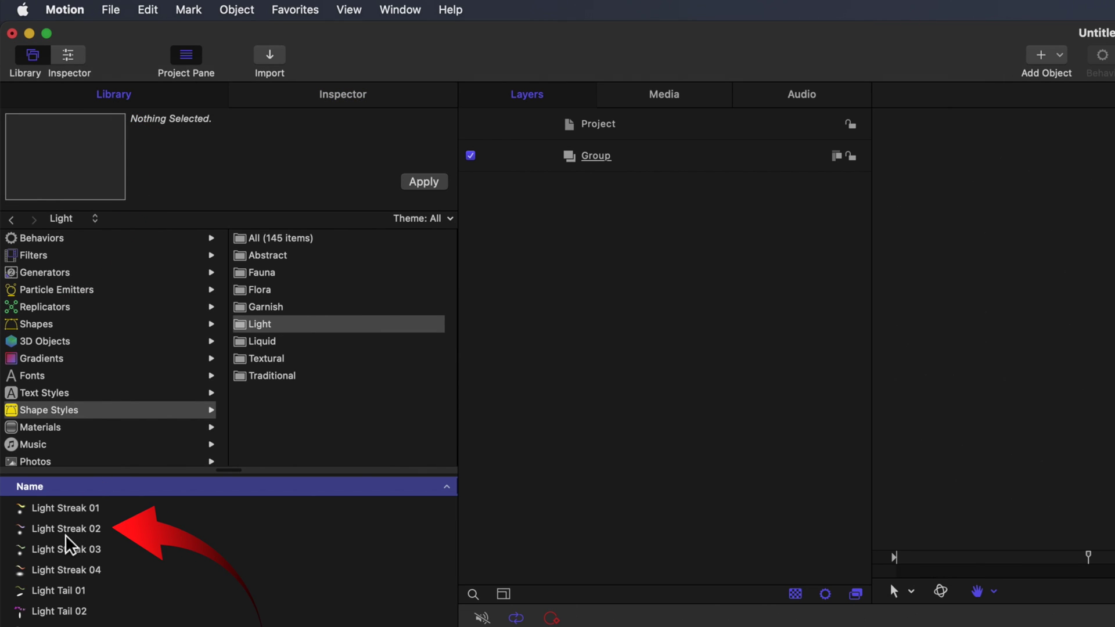
{"action": "left_click", "coordinate": [35, 533]}
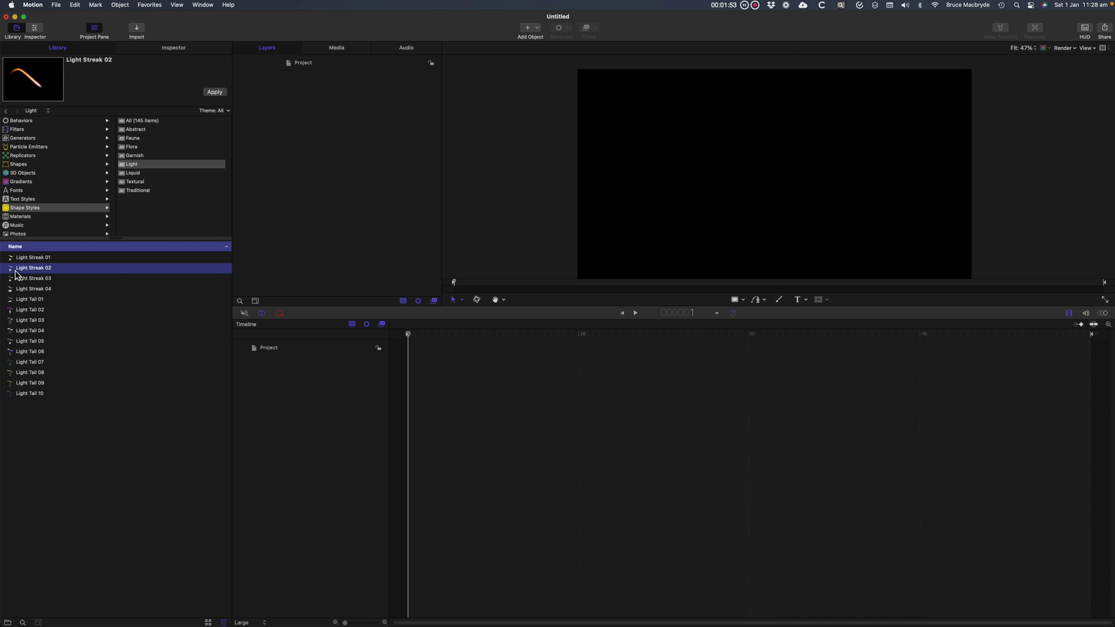
{"action": "mouse_move", "coordinate": [16, 273]}
{"action": "left_mouse_down"}
{"action": "mouse_move", "coordinate": [140, 299]}
{"action": "mouse_move", "coordinate": [291, 385]}
{"action": "left_mouse_up"}
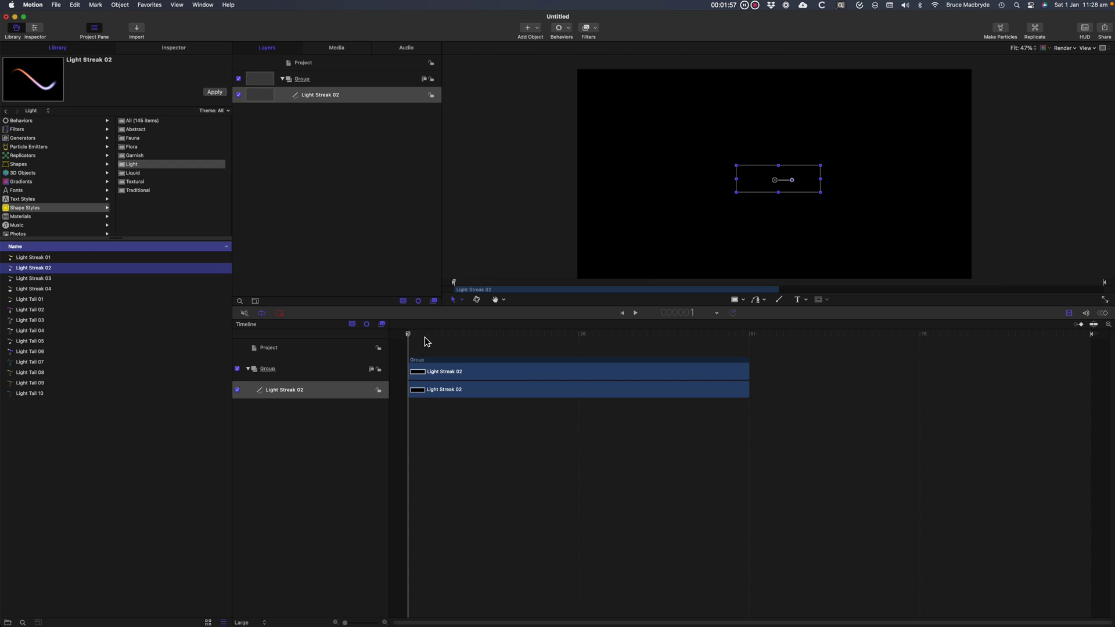
{"action": "left_click_drag", "start_coordinate": [413, 334], "coordinate": [589, 357]}
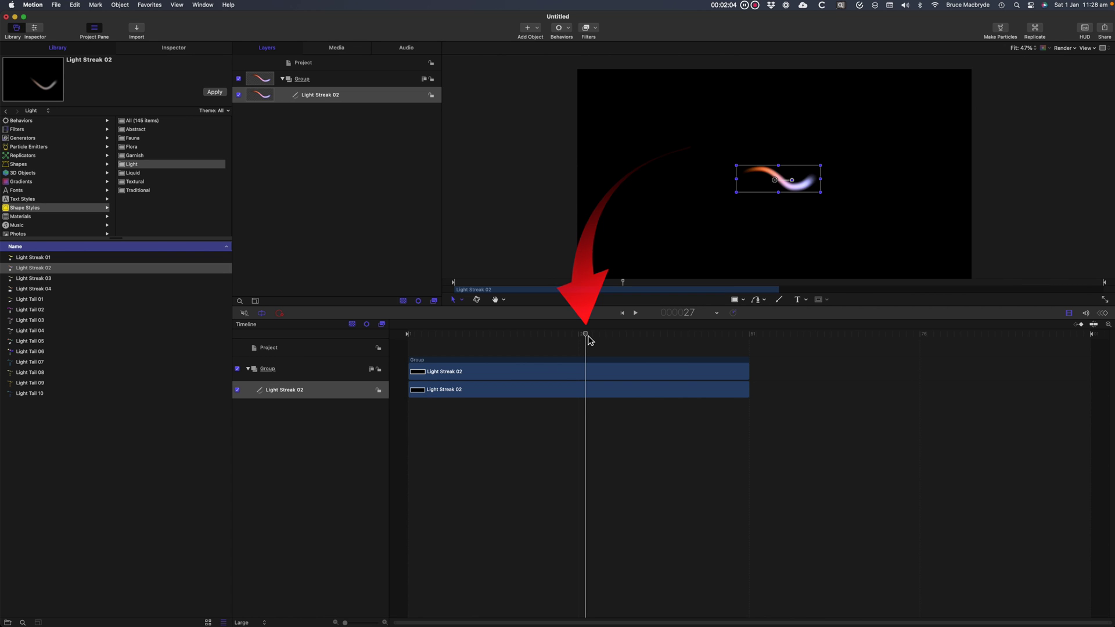
{"action": "left_click", "coordinate": [286, 410]}
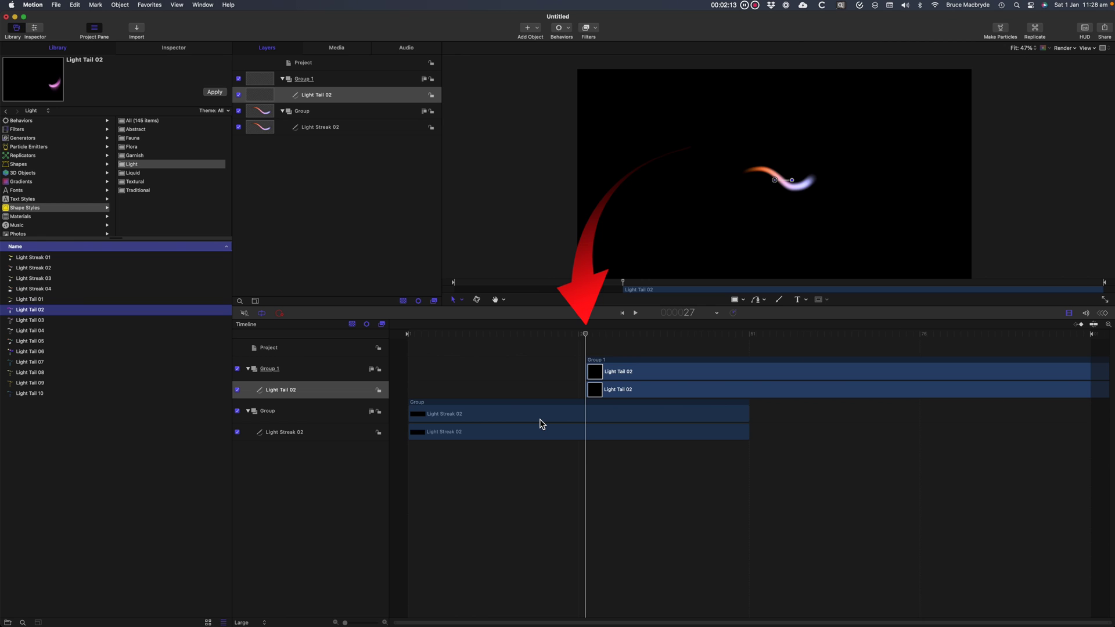
{"action": "left_click_drag", "start_coordinate": [638, 372], "coordinate": [464, 377]}
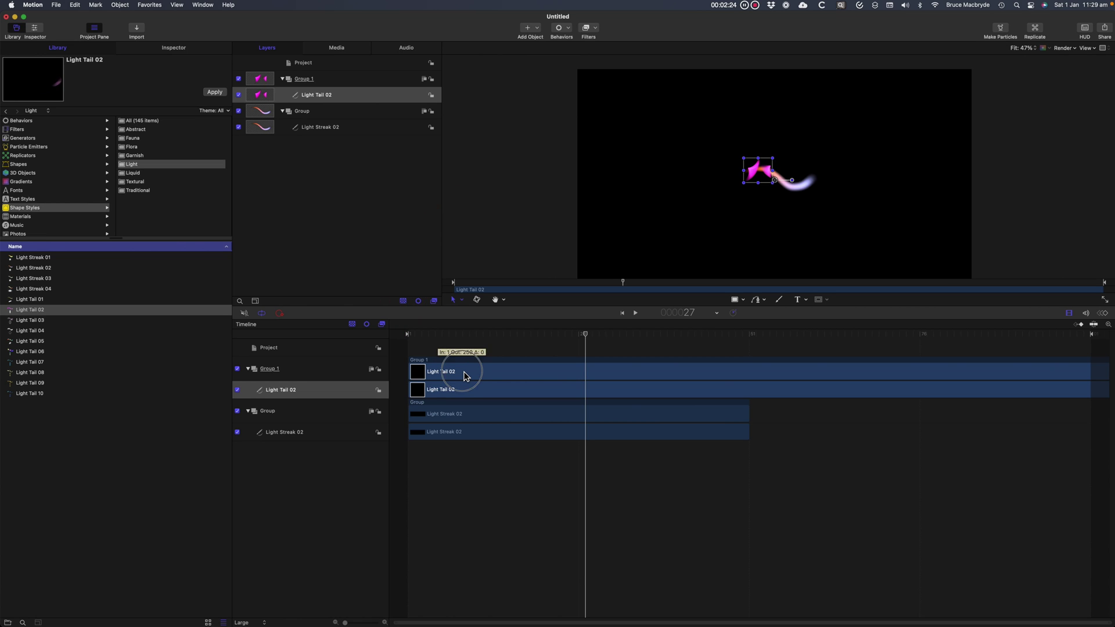
Delete the Light Tail 02 layer and open the Import window on the 3 x for Rig folder.
{"action": "key", "text": "Delete"}
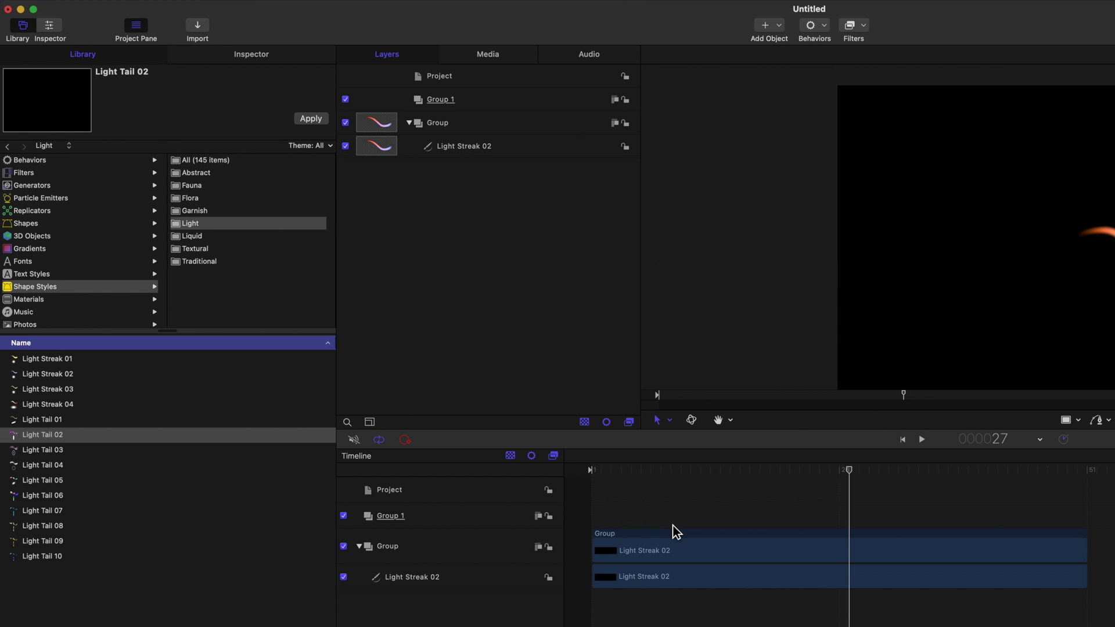
{"action": "left_click", "coordinate": [674, 524]}
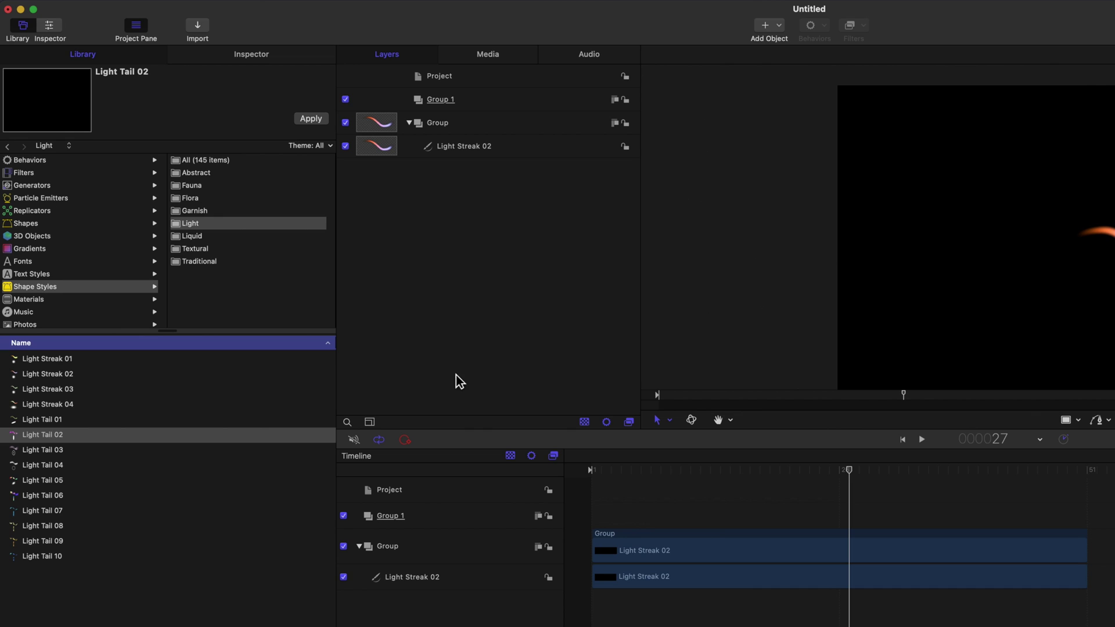
{"action": "left_click", "coordinate": [201, 30]}
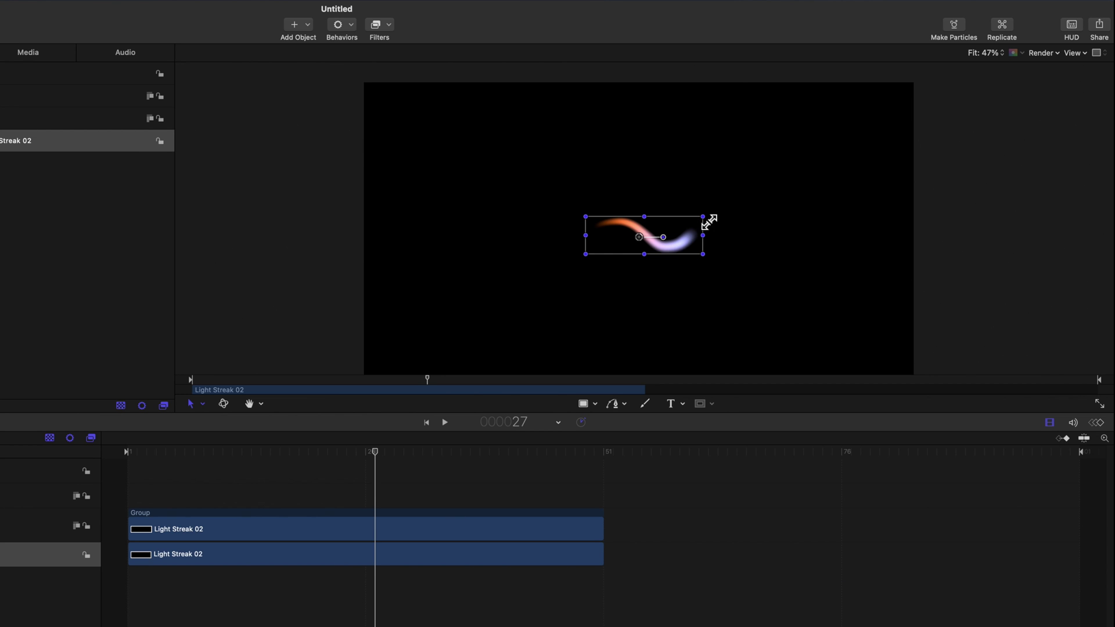
Drag Light Streak 02's corners outward across the canvas, then check it at 50% zoom and Fit.
{"action": "left_click_drag", "start_coordinate": [709, 222], "coordinate": [876, 188]}
{"action": "left_click_drag", "start_coordinate": [590, 262], "coordinate": [488, 267]}
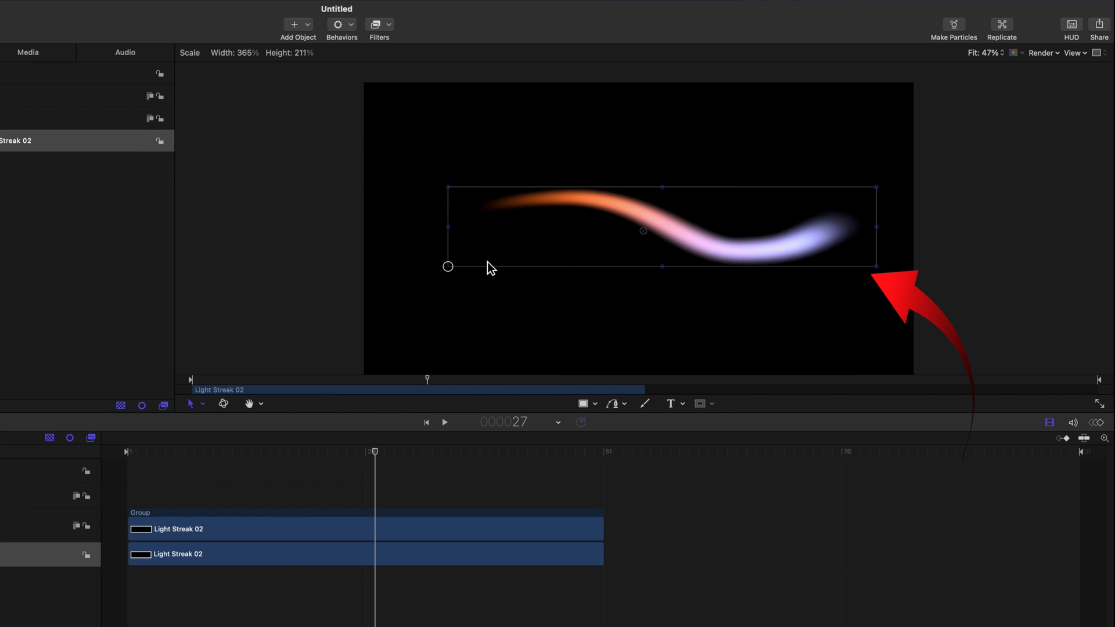
{"action": "left_click", "coordinate": [1002, 56]}
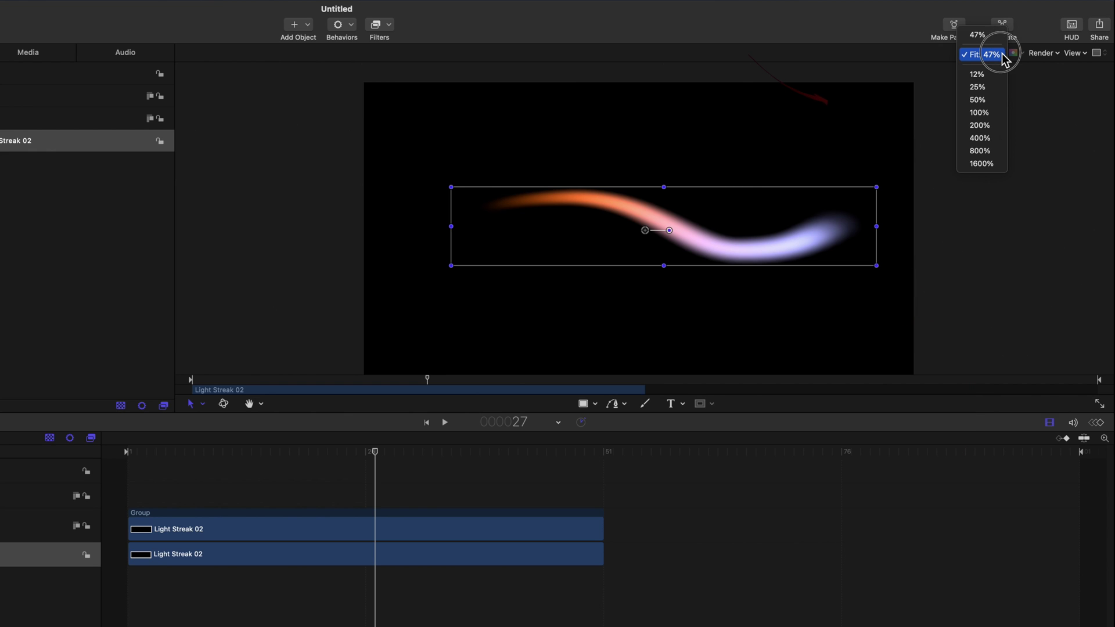
{"action": "left_click", "coordinate": [981, 100]}
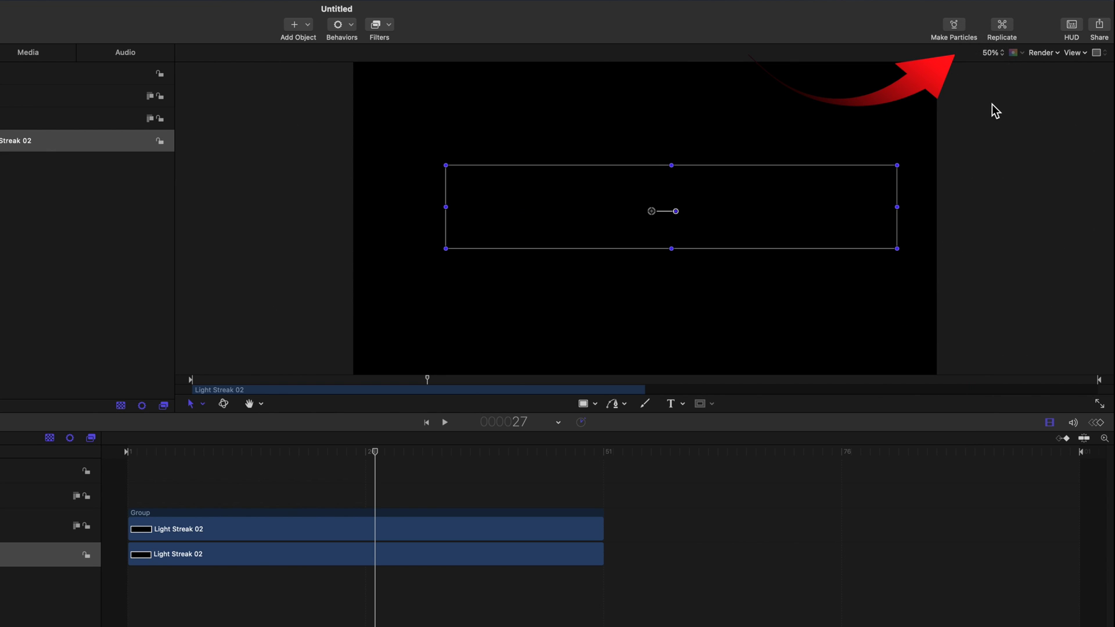
{"action": "left_click", "coordinate": [999, 55]}
{"action": "left_click", "coordinate": [993, 8]}
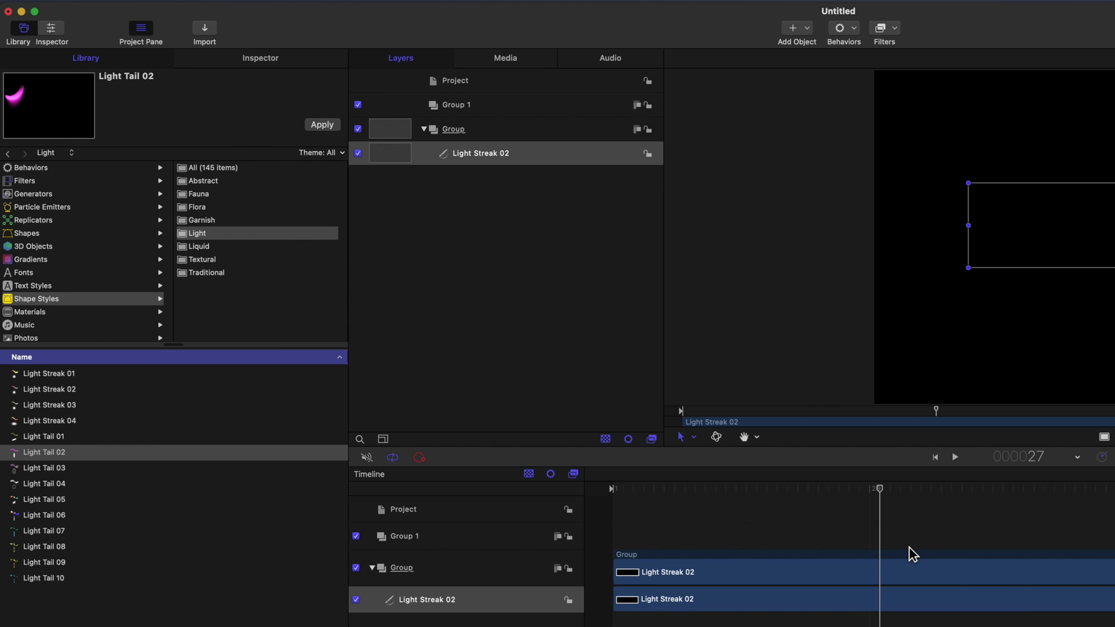
{"action": "left_click", "coordinate": [356, 600]}
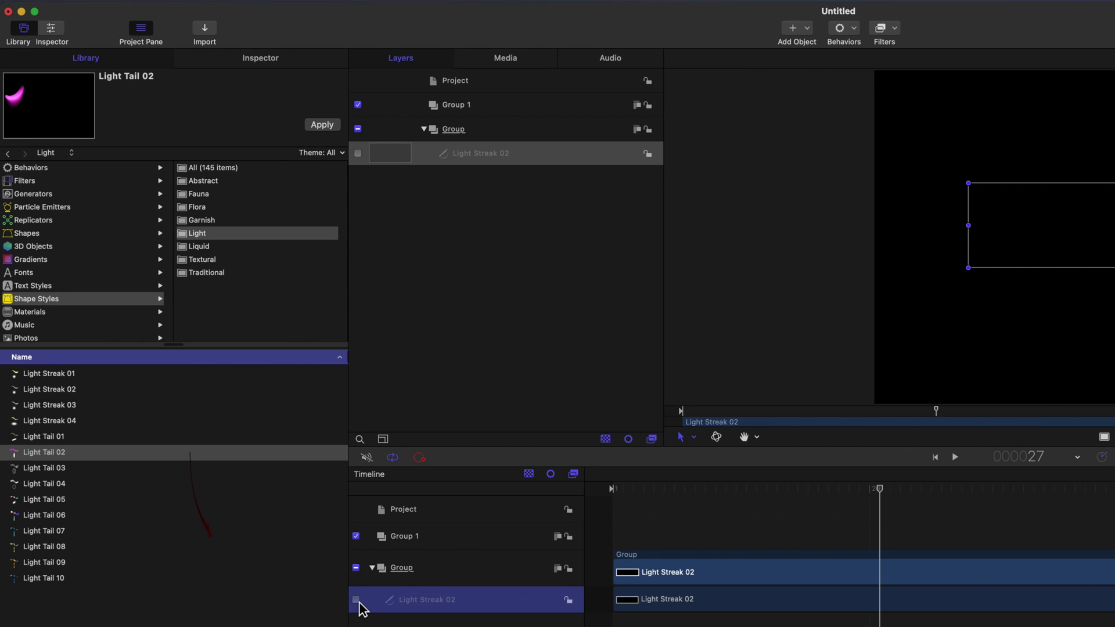
{"action": "left_click", "coordinate": [359, 154]}
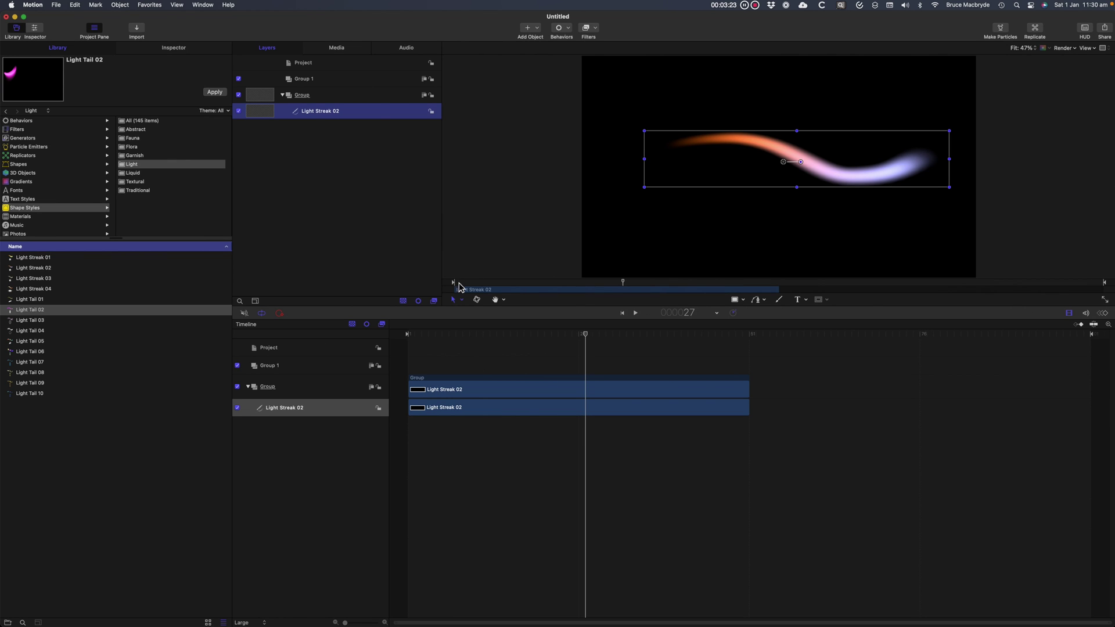
Scrub the playhead from frame 12 forward to watch the streak grow, then rewind to frame 1.
{"action": "left_click", "coordinate": [483, 334]}
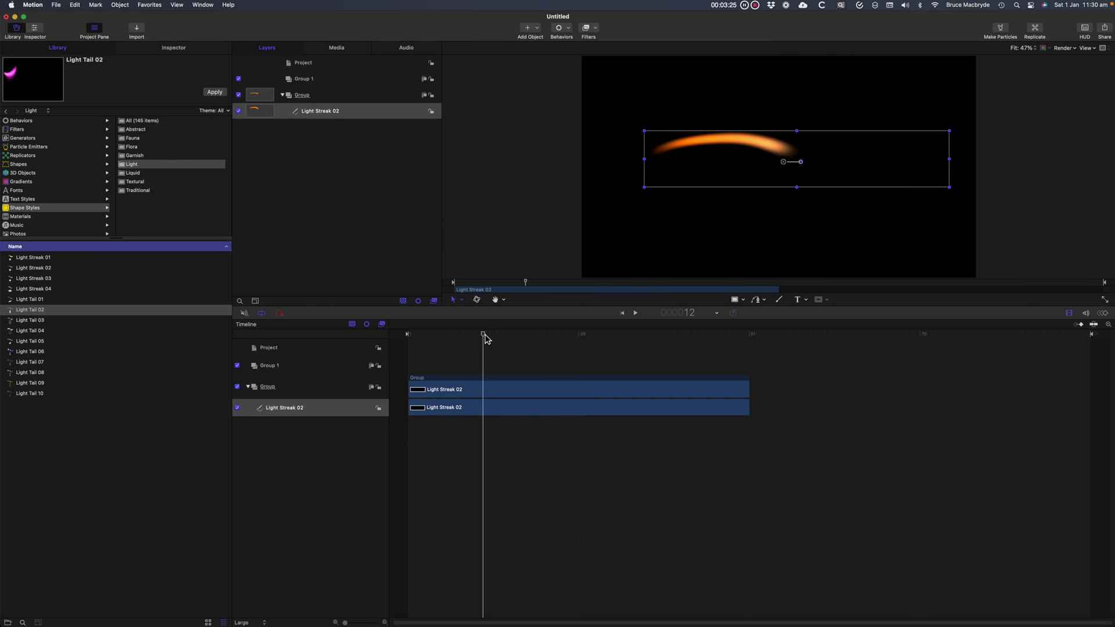
{"action": "left_click_drag", "start_coordinate": [485, 336], "coordinate": [668, 341]}
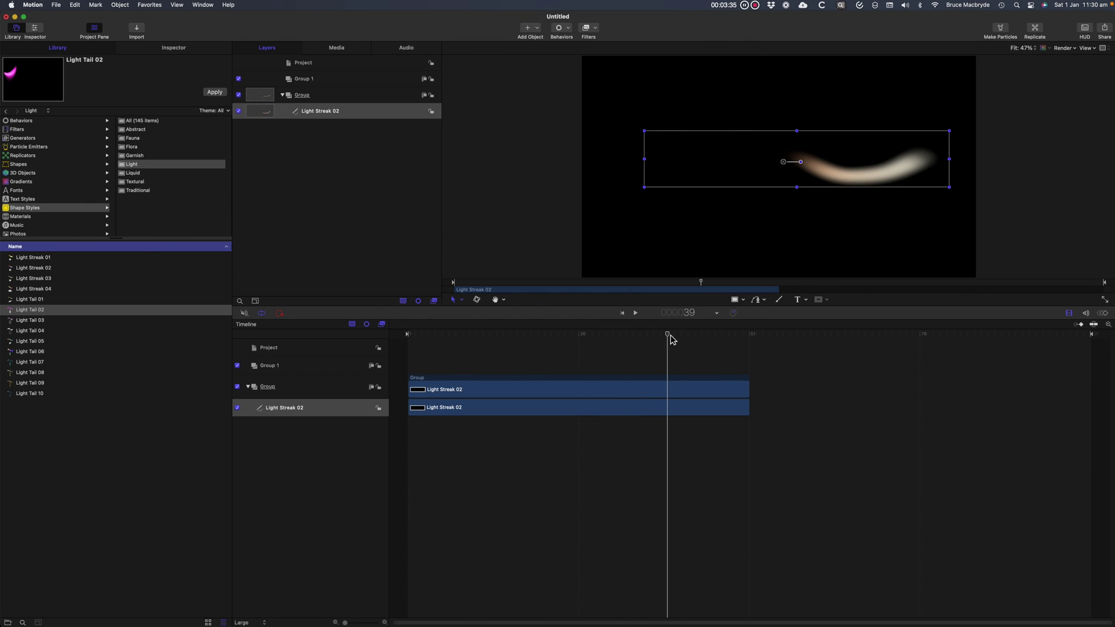
{"action": "left_click_drag", "start_coordinate": [669, 337], "coordinate": [395, 350]}
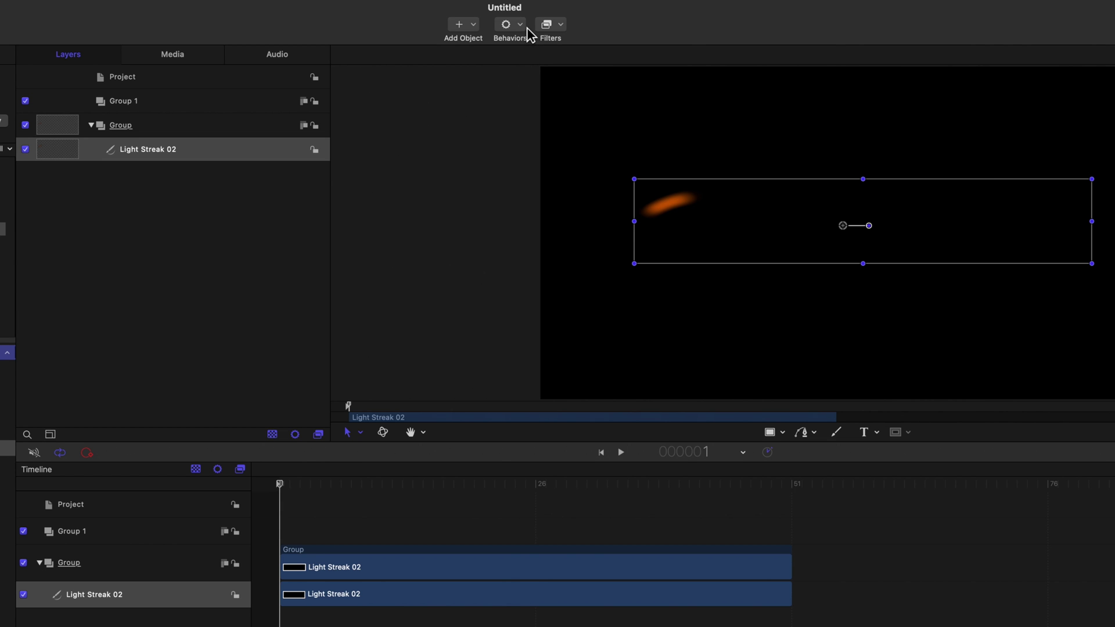
Add a Fade In/Fade Out behaviour to the Light Streak 02 layer.
{"action": "left_click", "coordinate": [523, 27]}
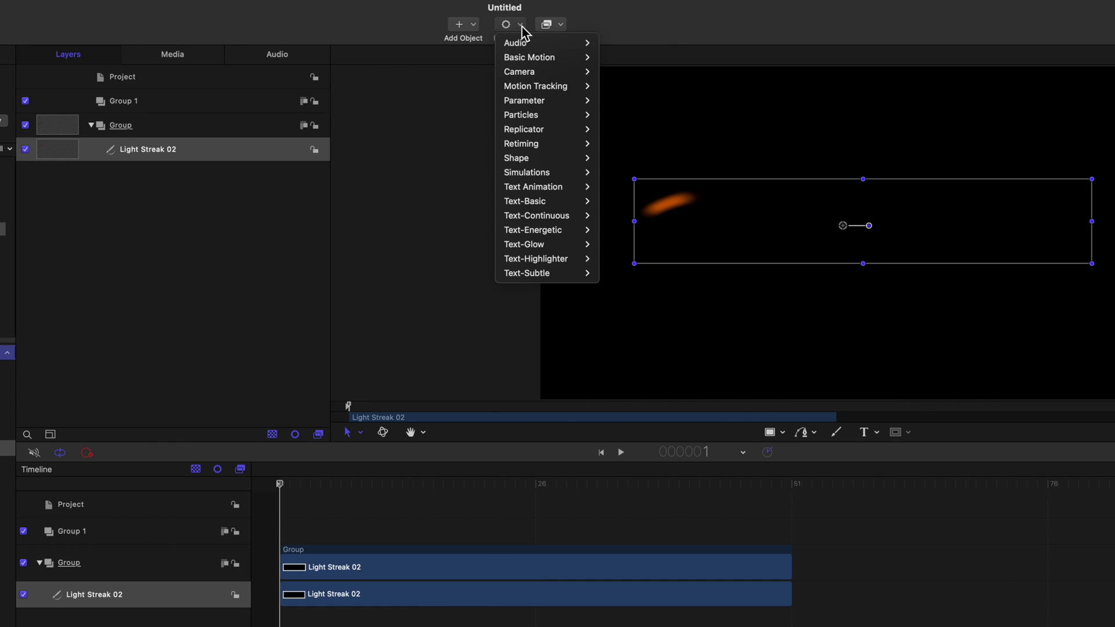
{"action": "mouse_move", "coordinate": [532, 58]}
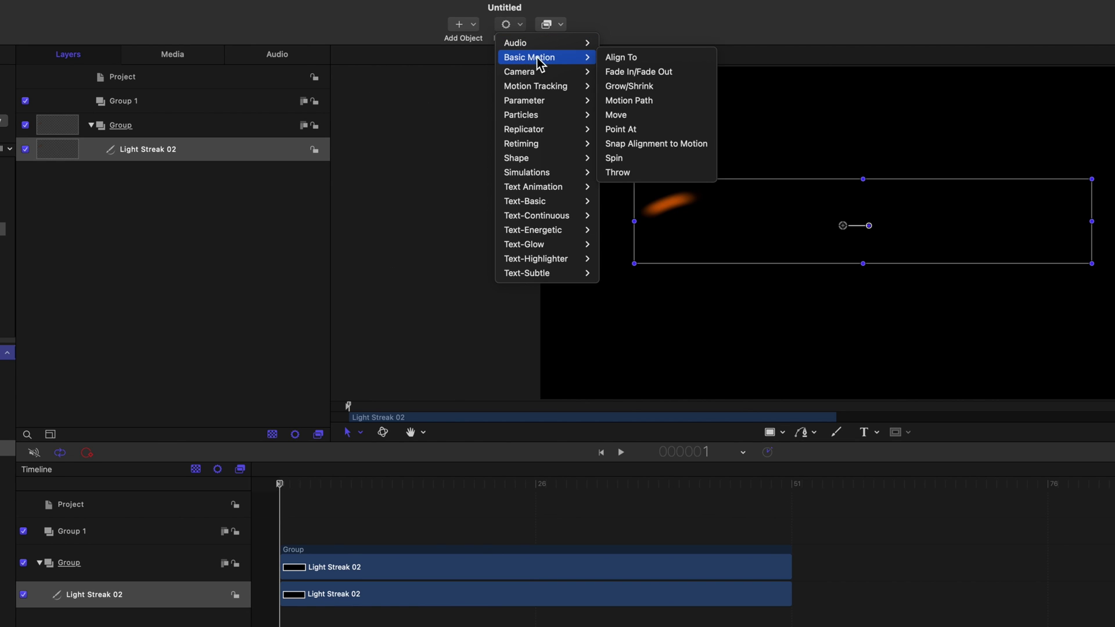
{"action": "left_click", "coordinate": [633, 74]}
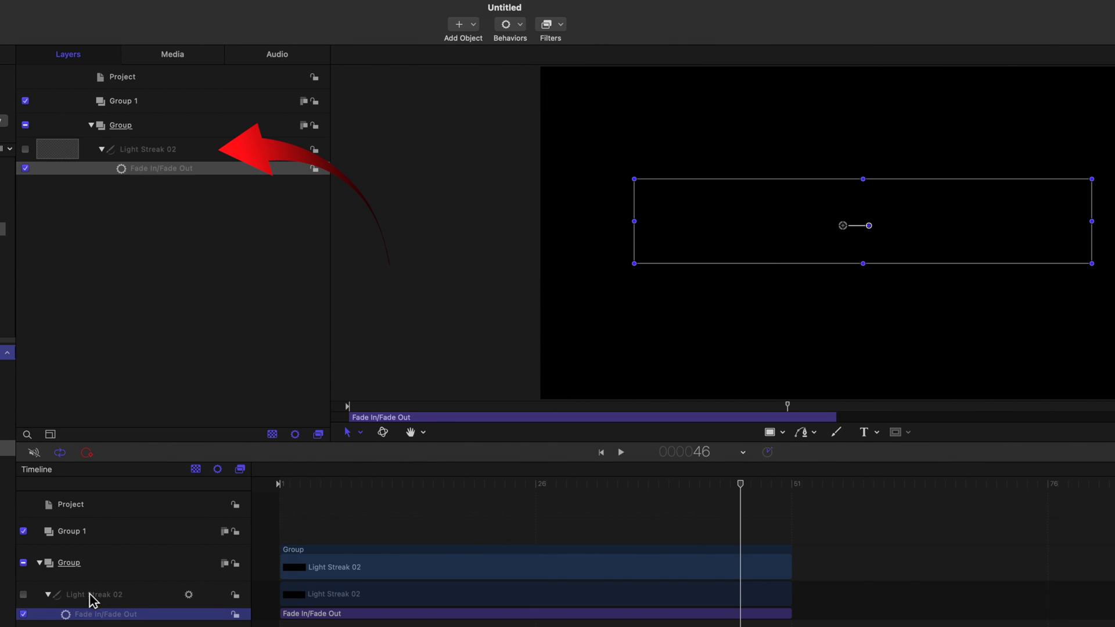
Re-enable Light Streak 02 and play the fading streak from the start.
{"action": "left_click", "coordinate": [279, 484]}
{"action": "key", "text": "space"}
{"action": "key", "text": "space"}
{"action": "left_click", "coordinate": [24, 595]}
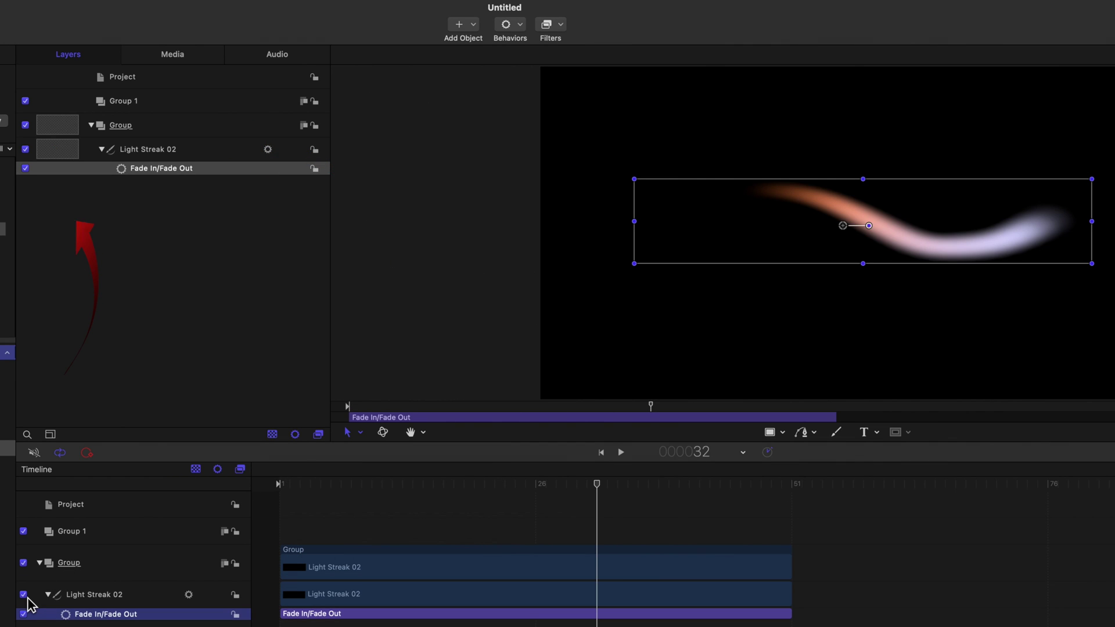
{"action": "key", "text": "space"}
{"action": "key", "text": "space"}
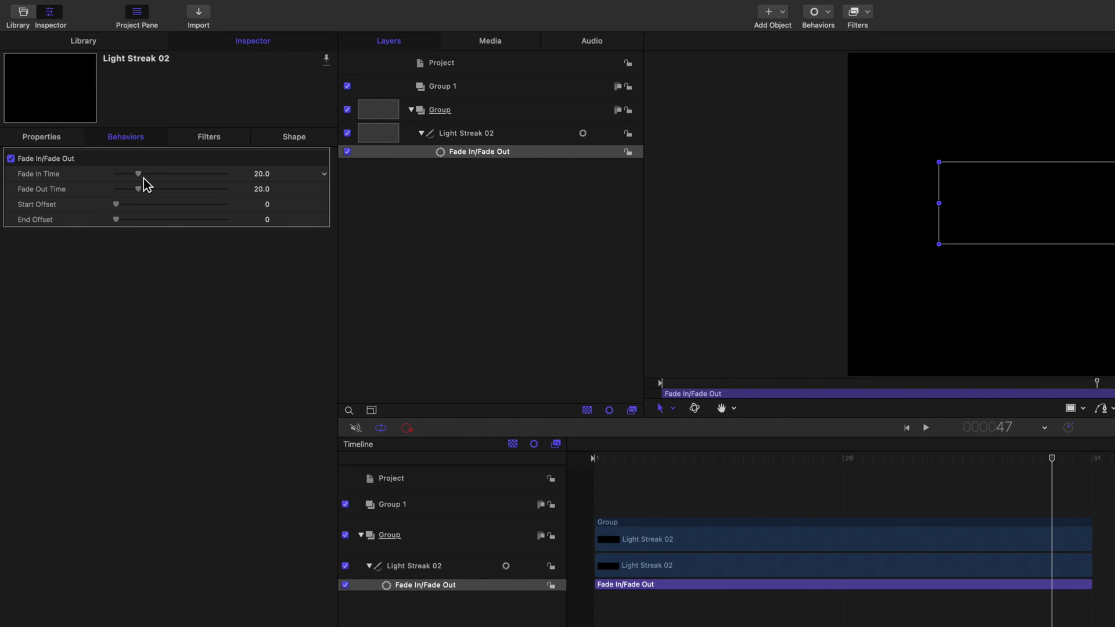
Set the fade's Fade In Time to 94 and Start Offset to 85, then return to an earlier frame.
{"action": "left_click_drag", "start_coordinate": [144, 177], "coordinate": [227, 177]}
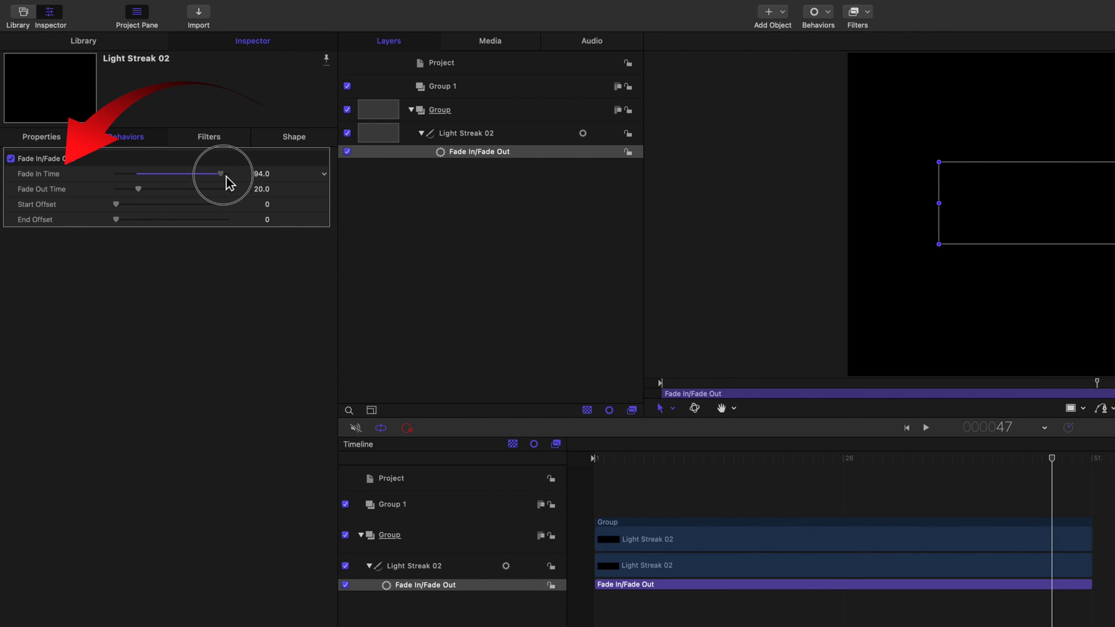
{"action": "mouse_move", "coordinate": [119, 205]}
{"action": "left_mouse_down"}
{"action": "mouse_move", "coordinate": [223, 210]}
{"action": "mouse_move", "coordinate": [212, 209]}
{"action": "left_mouse_up"}
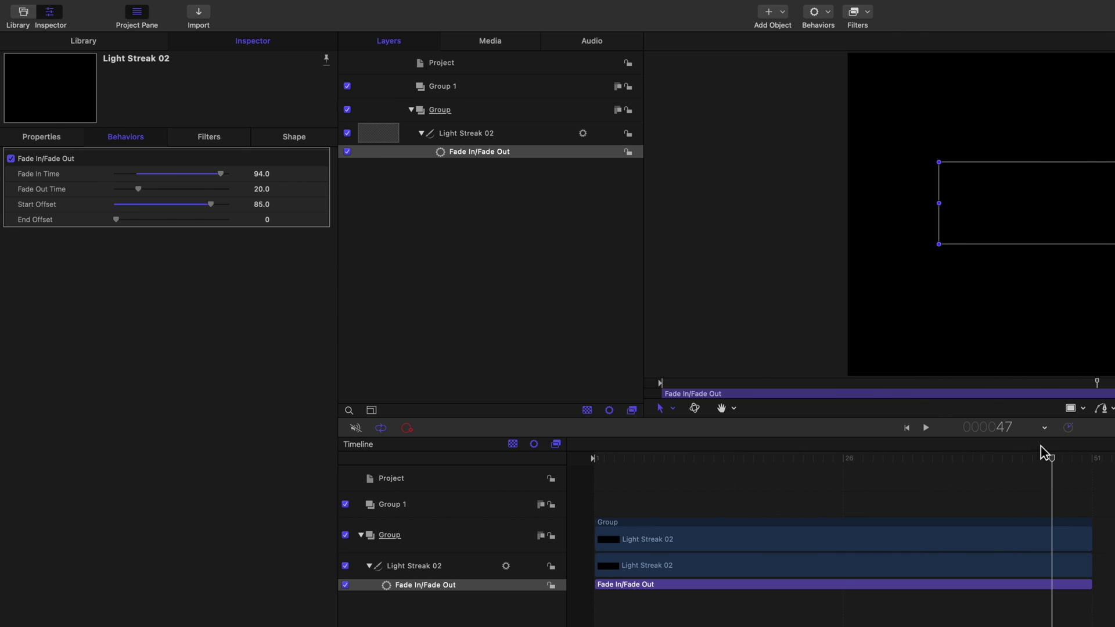
{"action": "left_click_drag", "start_coordinate": [1052, 462], "coordinate": [591, 462]}
Add a Grow/Shrink behaviour to the streak and preview it back at frame 24.
{"action": "left_click", "coordinate": [830, 24]}
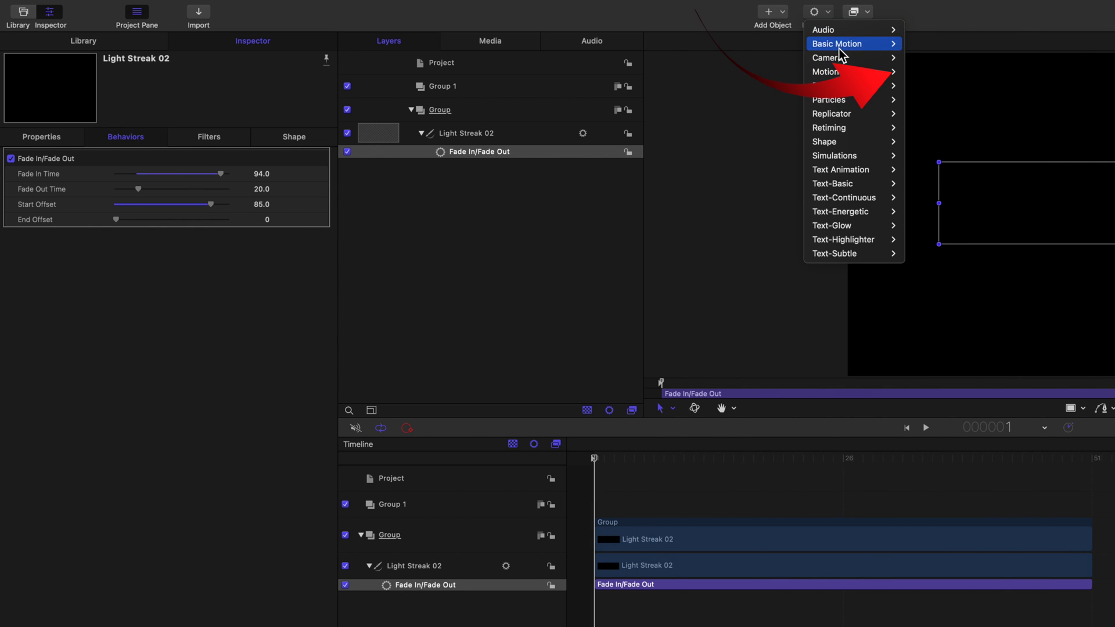
{"action": "mouse_move", "coordinate": [842, 46]}
{"action": "left_click", "coordinate": [952, 72]}
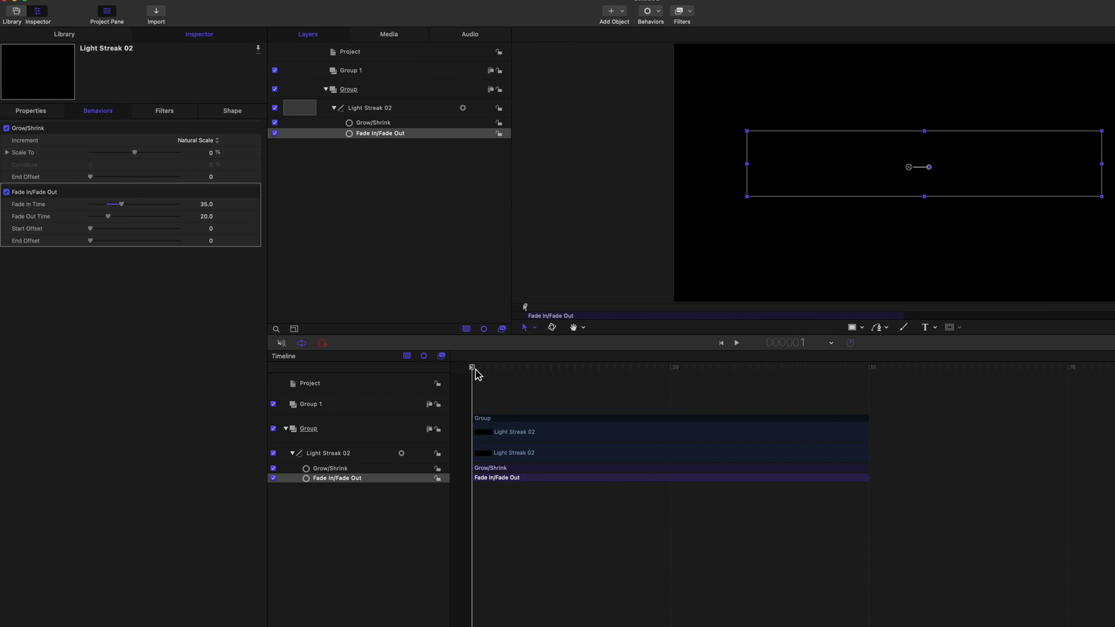
{"action": "key", "text": "space"}
{"action": "key", "text": "space"}
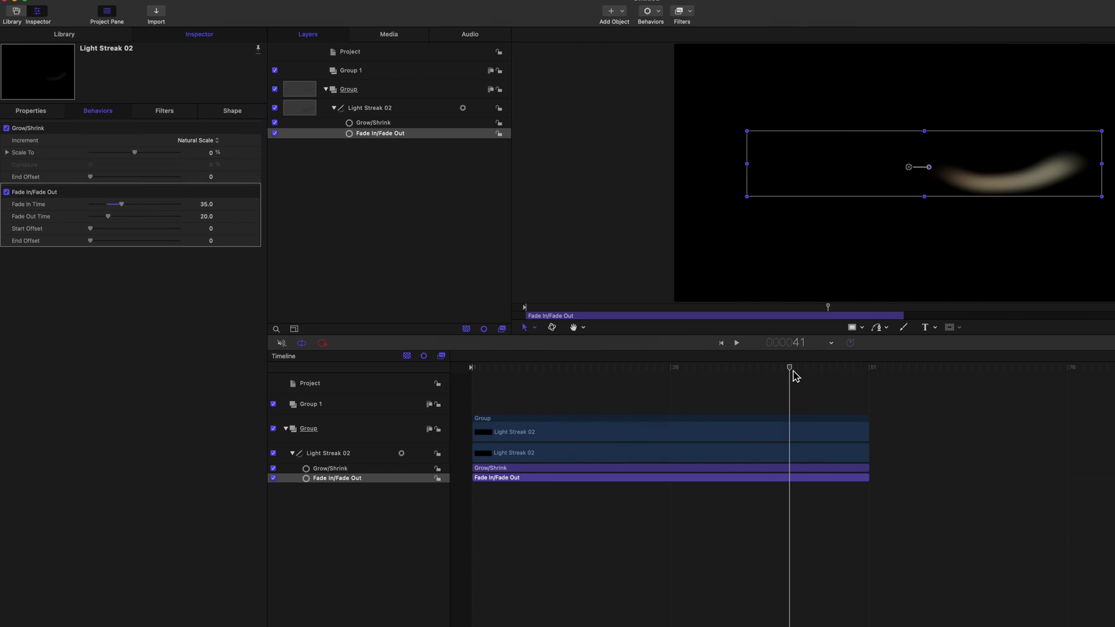
{"action": "left_click_drag", "start_coordinate": [790, 369], "coordinate": [654, 381]}
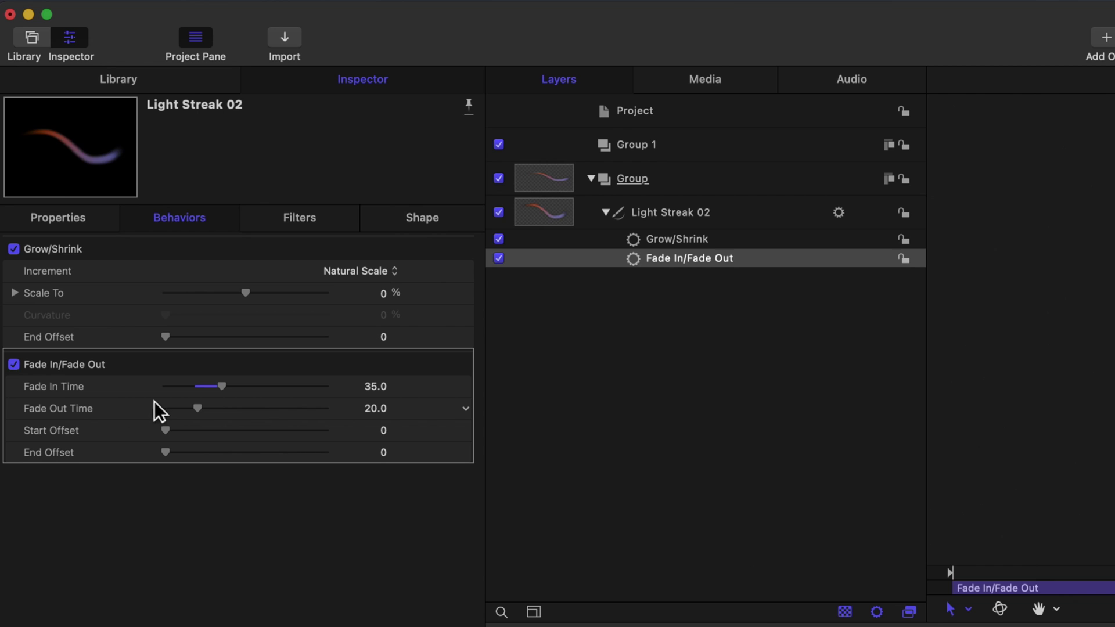
Set the Grow/Shrink Scale To value to 78%.
{"action": "left_click", "coordinate": [210, 336]}
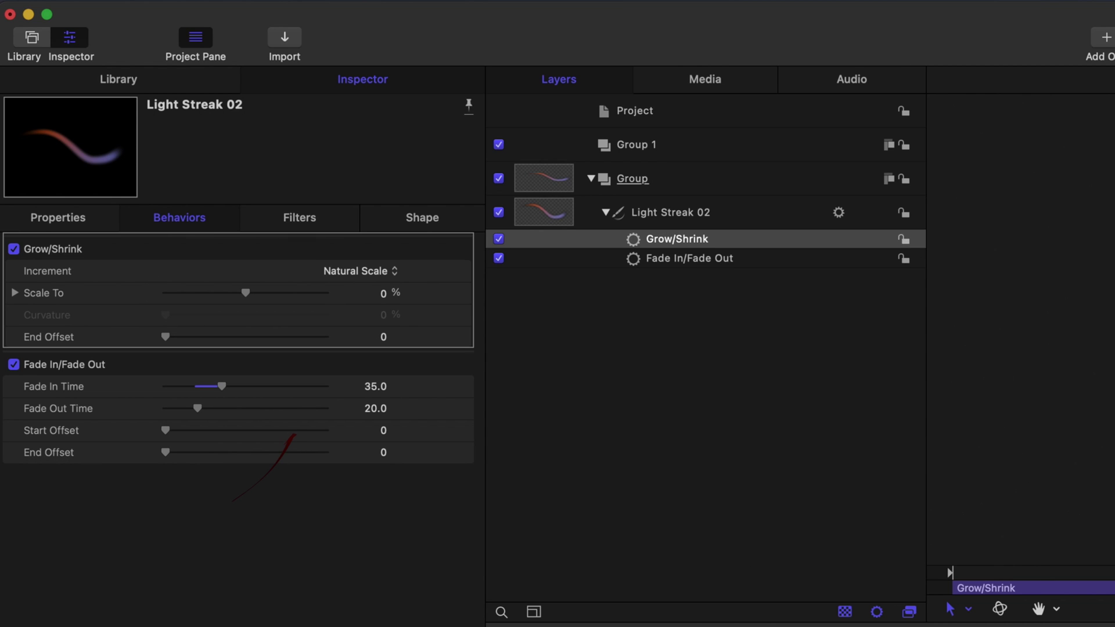
{"action": "left_click_drag", "start_coordinate": [252, 296], "coordinate": [316, 299]}
{"action": "mouse_move", "coordinate": [666, 369]}
{"action": "left_mouse_down"}
{"action": "mouse_move", "coordinate": [507, 385]}
{"action": "mouse_move", "coordinate": [807, 411]}
{"action": "left_mouse_up"}
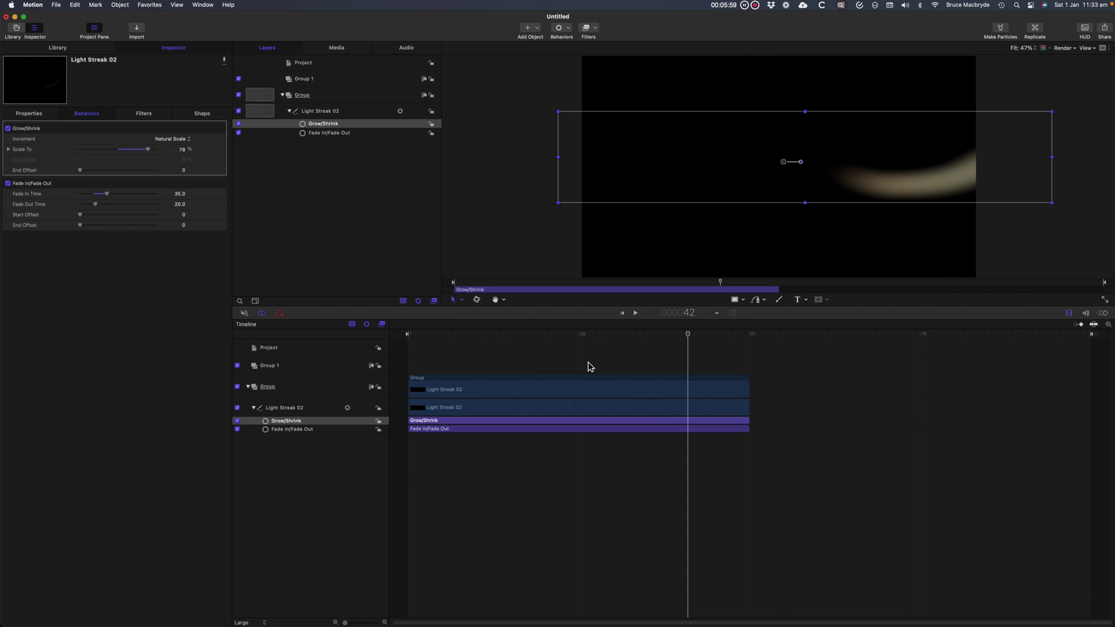
Set an opacity keyframe of 0% on frame 1 for Light Streak 02.
{"action": "left_click", "coordinate": [490, 390]}
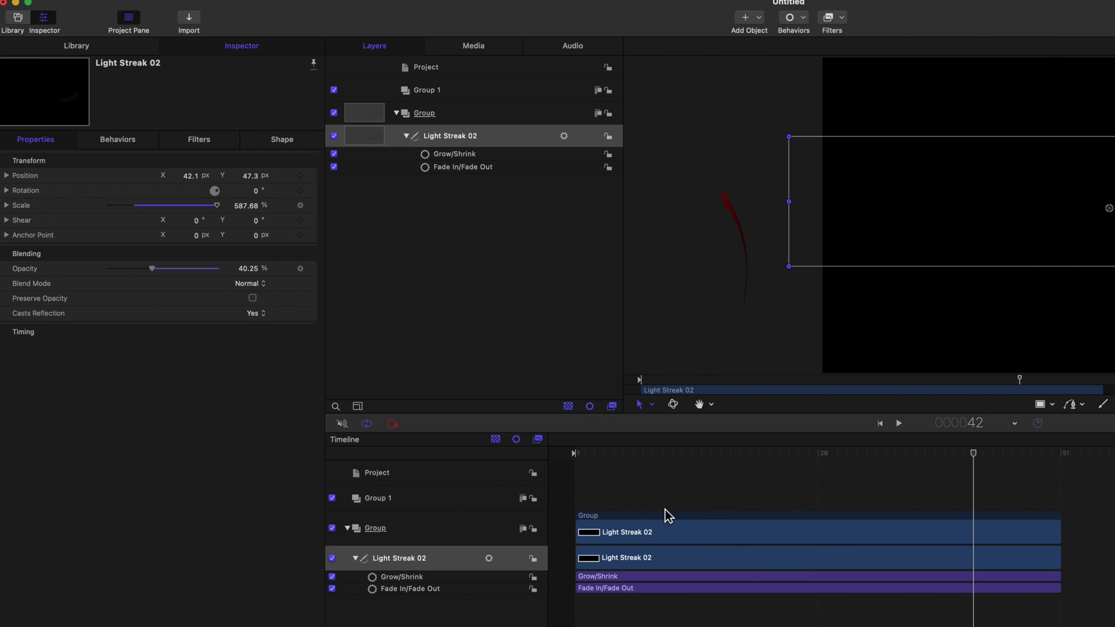
{"action": "left_click_drag", "start_coordinate": [974, 459], "coordinate": [567, 462]}
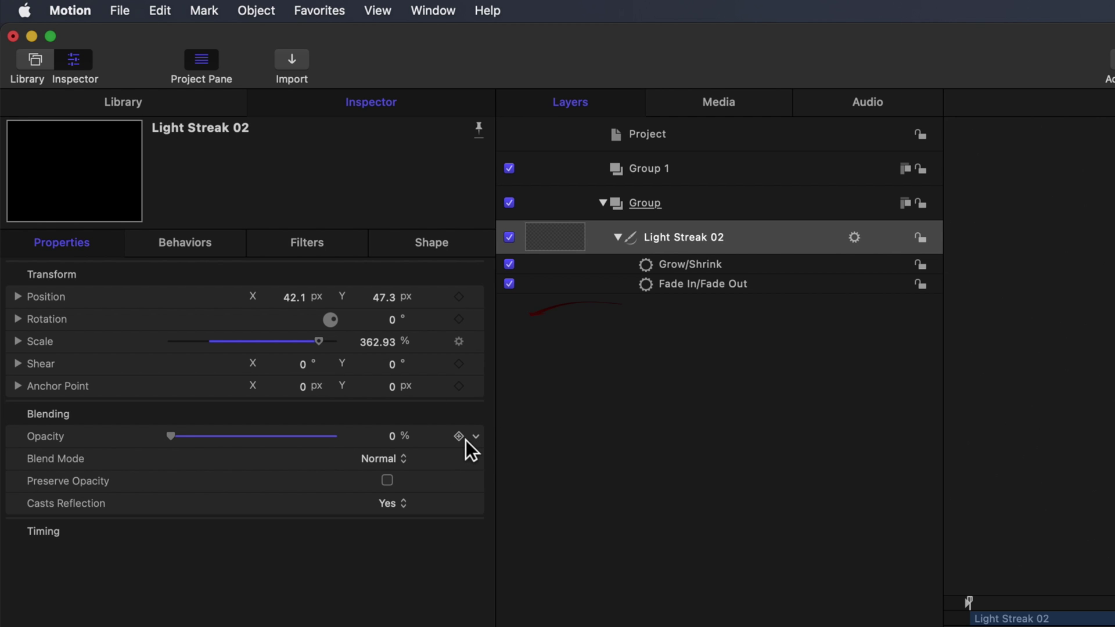
{"action": "left_click", "coordinate": [465, 440]}
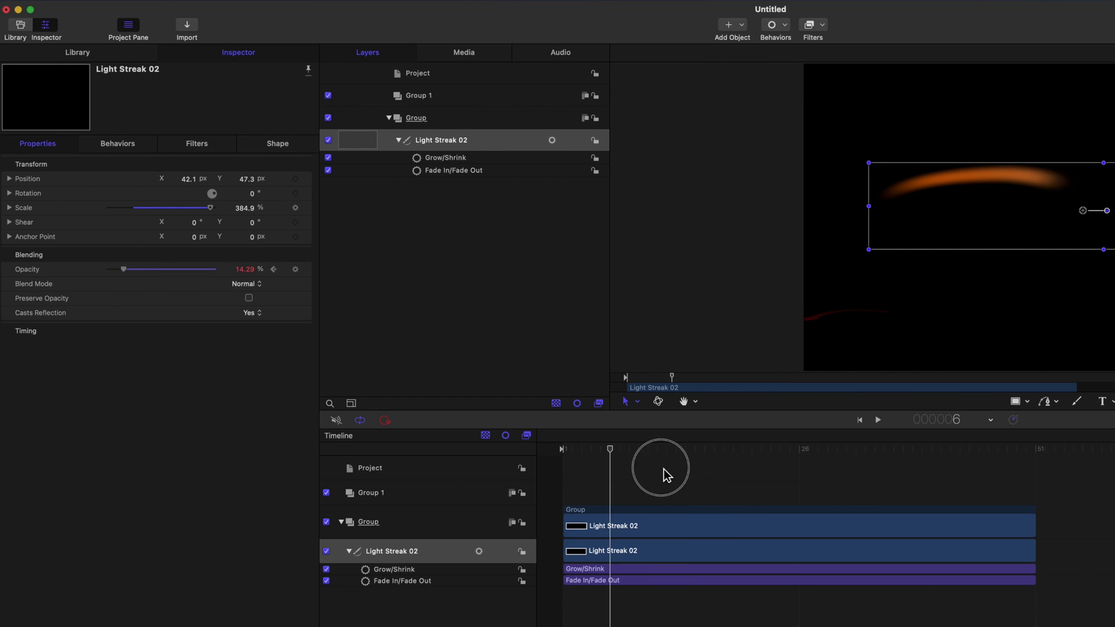
Add opacity keyframes later: near zero at an intermediate frame, visible again at frame 33.
{"action": "left_click_drag", "start_coordinate": [667, 472], "coordinate": [730, 481]}
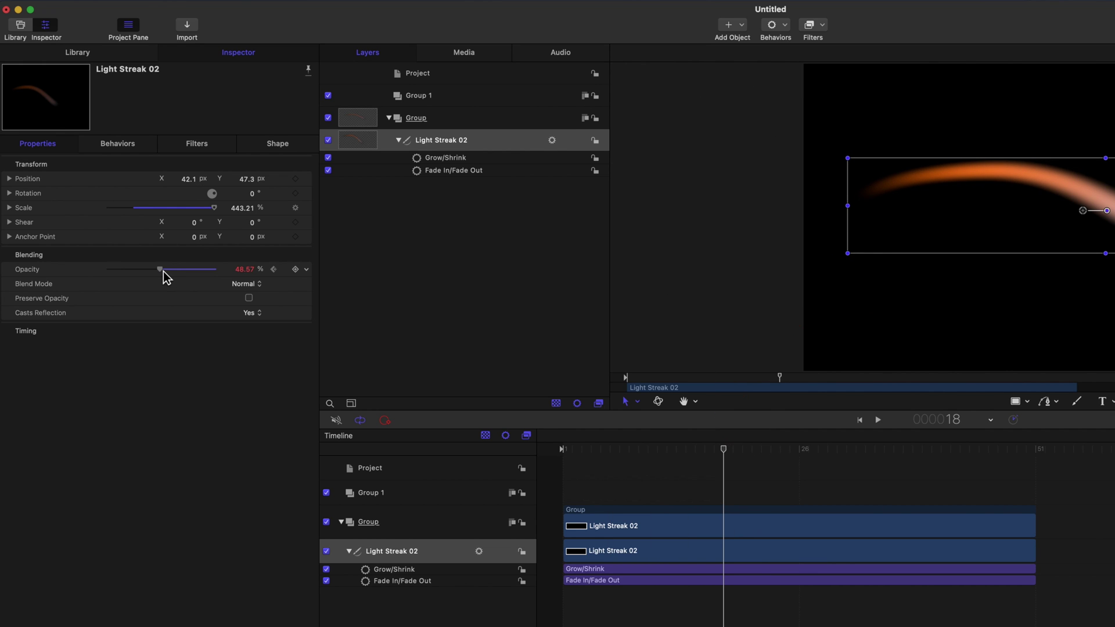
{"action": "left_click_drag", "start_coordinate": [164, 273], "coordinate": [75, 267]}
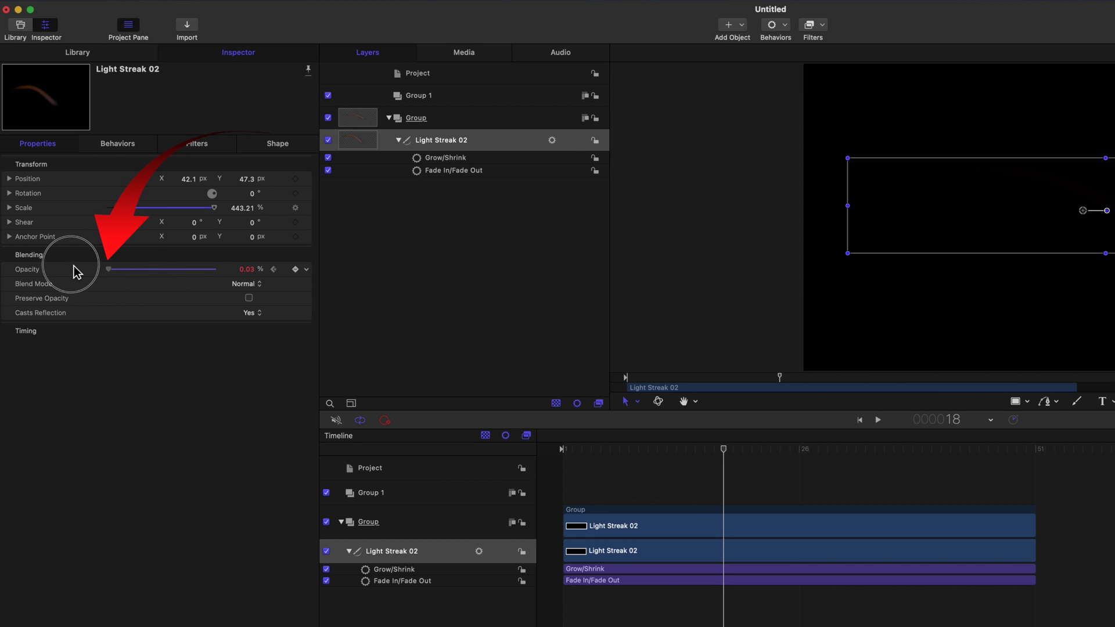
{"action": "left_click_drag", "start_coordinate": [723, 450], "coordinate": [865, 459]}
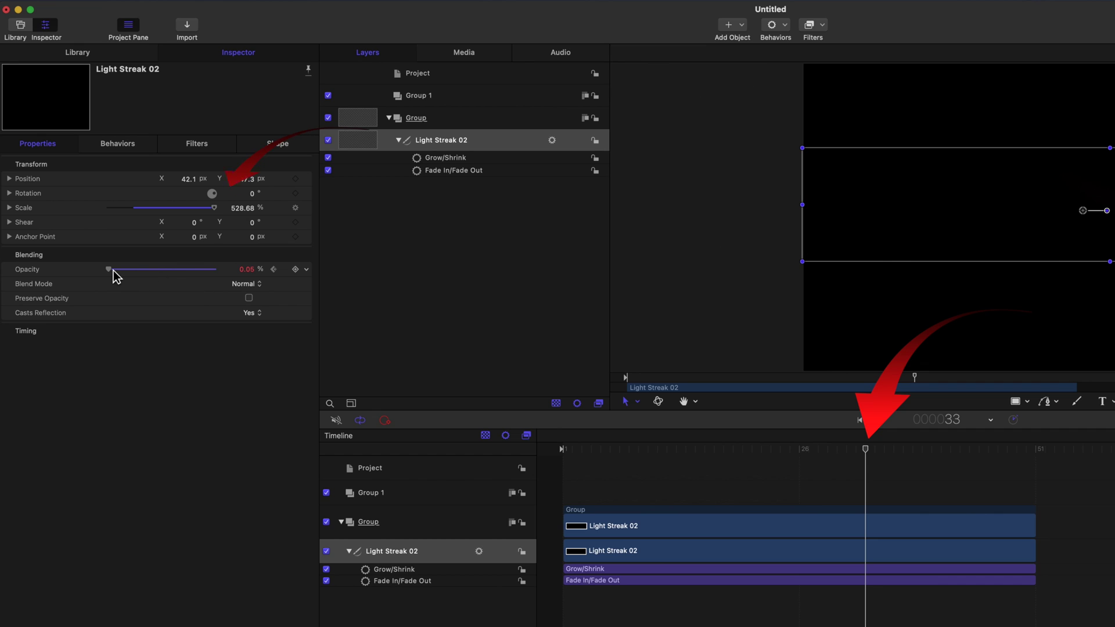
{"action": "left_click_drag", "start_coordinate": [113, 270], "coordinate": [242, 290]}
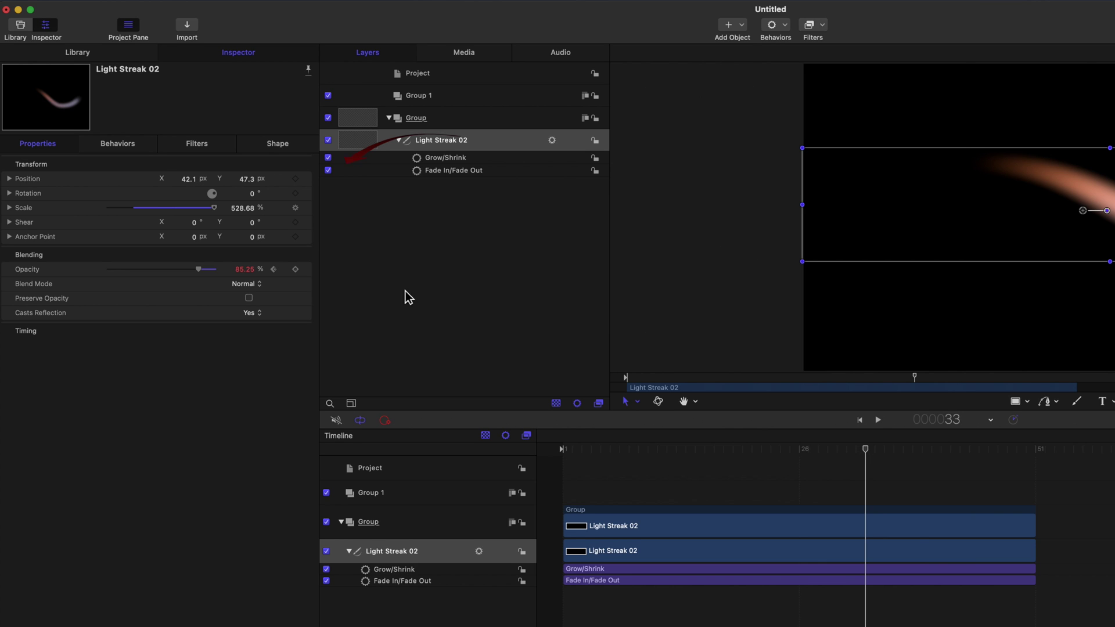
Play the fade-in from the start and stop at frame 42.
{"action": "left_click_drag", "start_coordinate": [869, 455], "coordinate": [561, 472]}
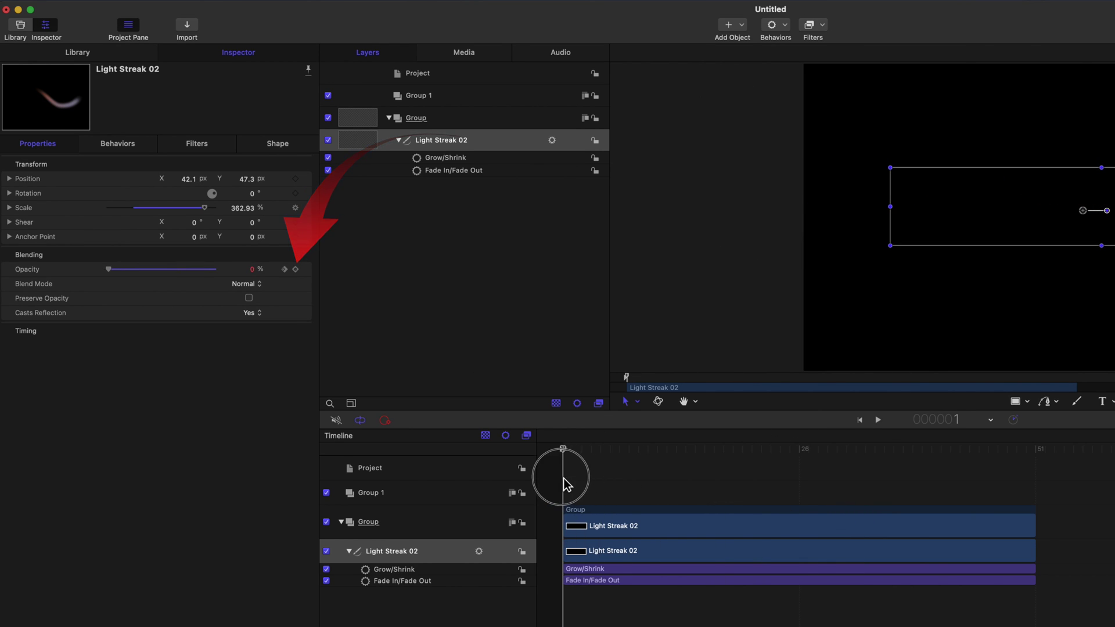
{"action": "key", "text": "space"}
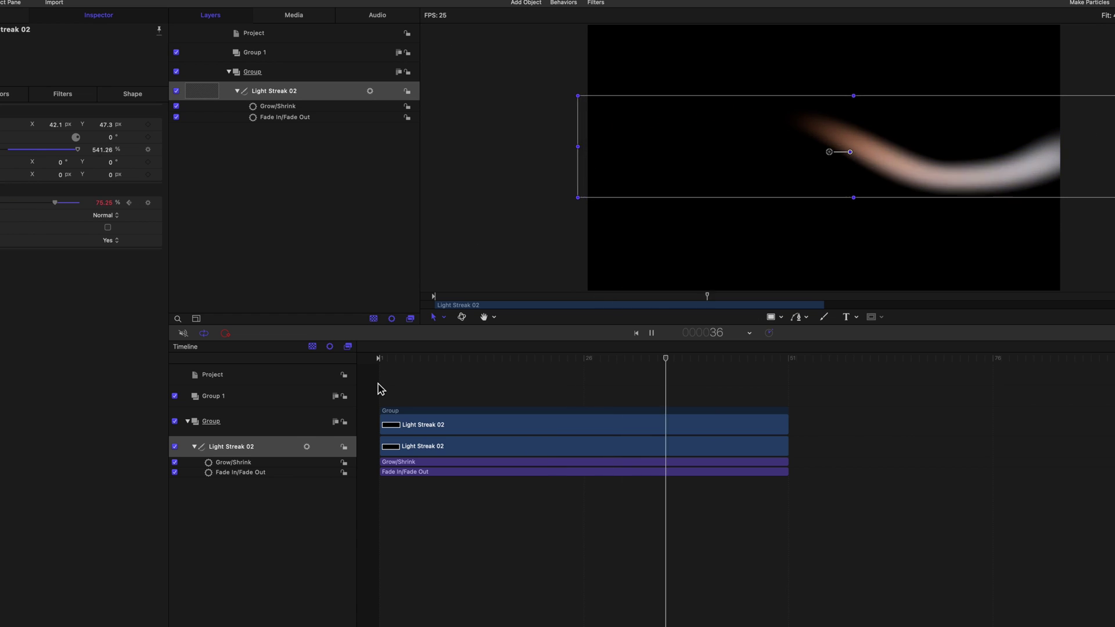
{"action": "key", "text": "space"}
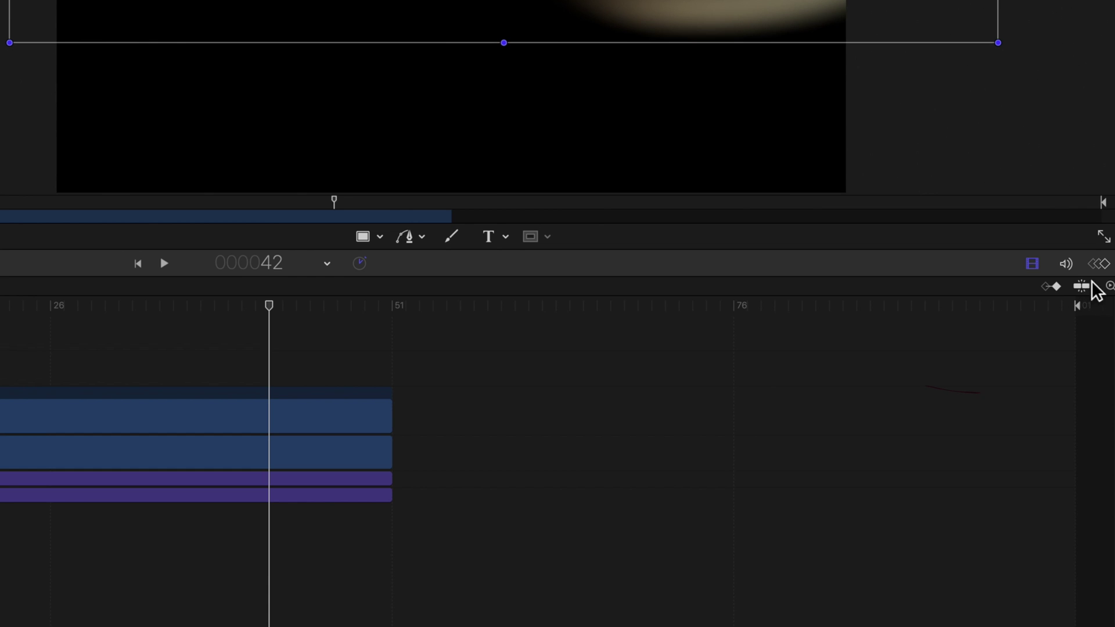
In the Keyframe Editor, nudge the last opacity keyframe slightly later.
{"action": "left_click", "coordinate": [1101, 265]}
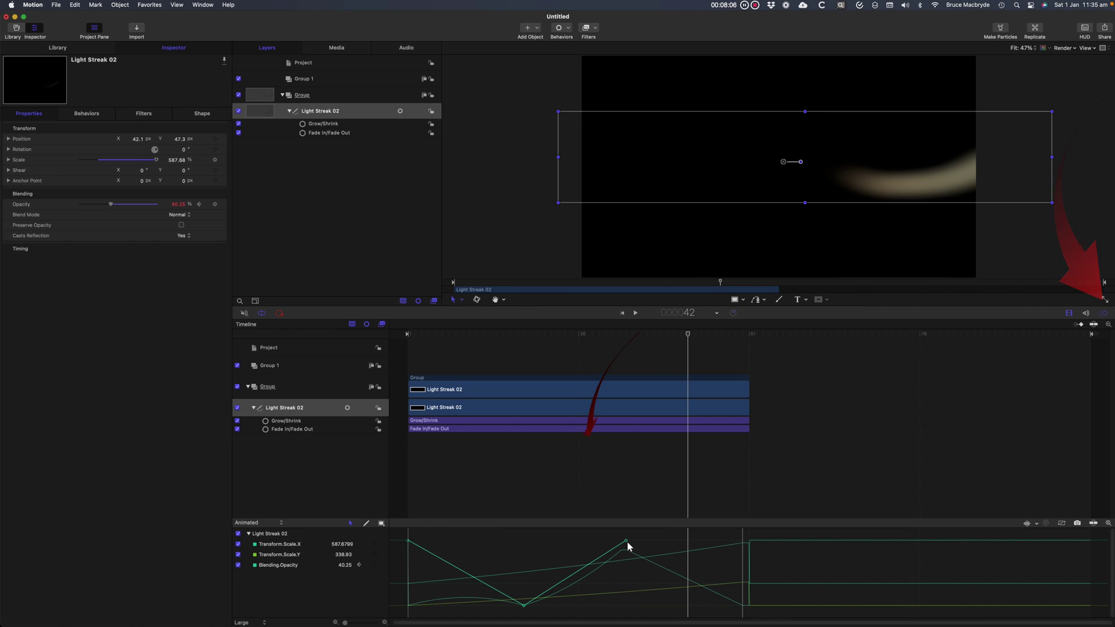
{"action": "left_click_drag", "start_coordinate": [627, 541], "coordinate": [693, 546]}
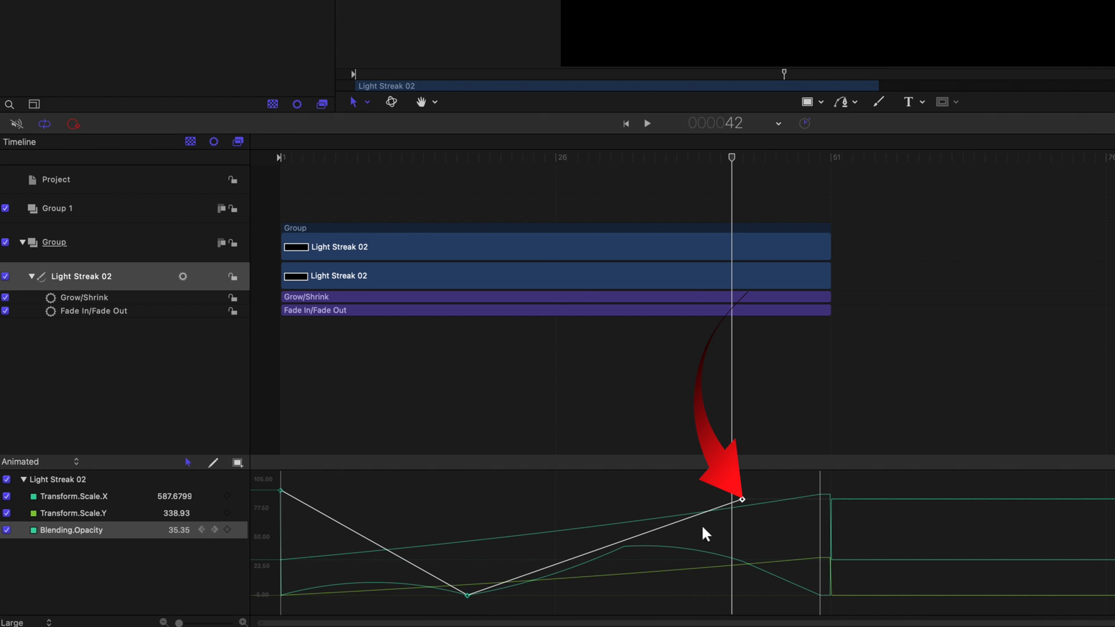
{"action": "right_click", "coordinate": [743, 499]}
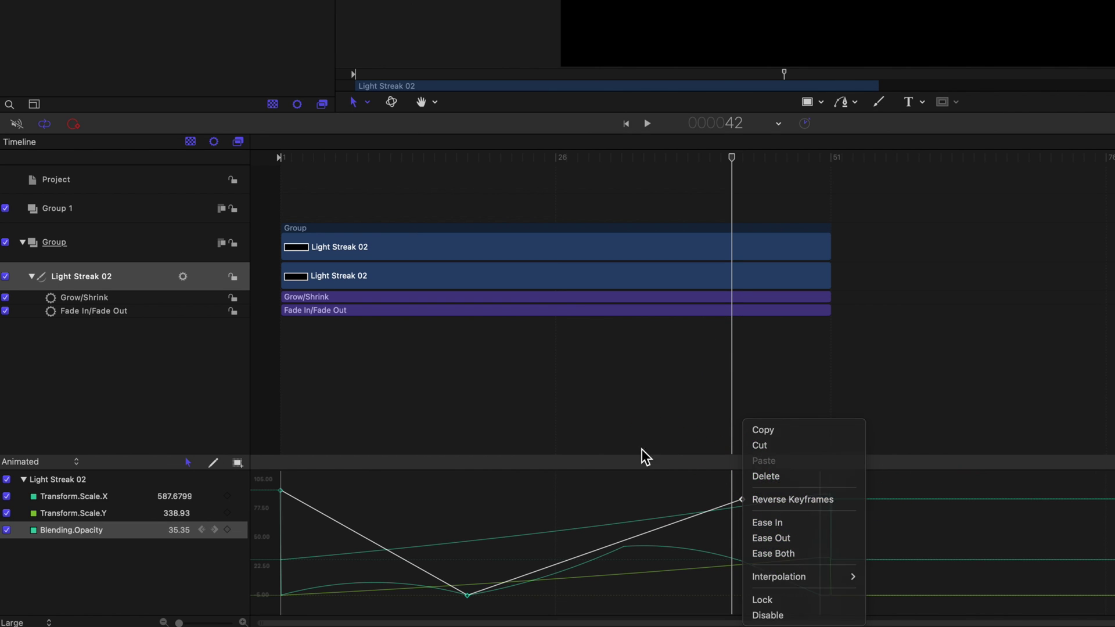
{"action": "left_click", "coordinate": [640, 494]}
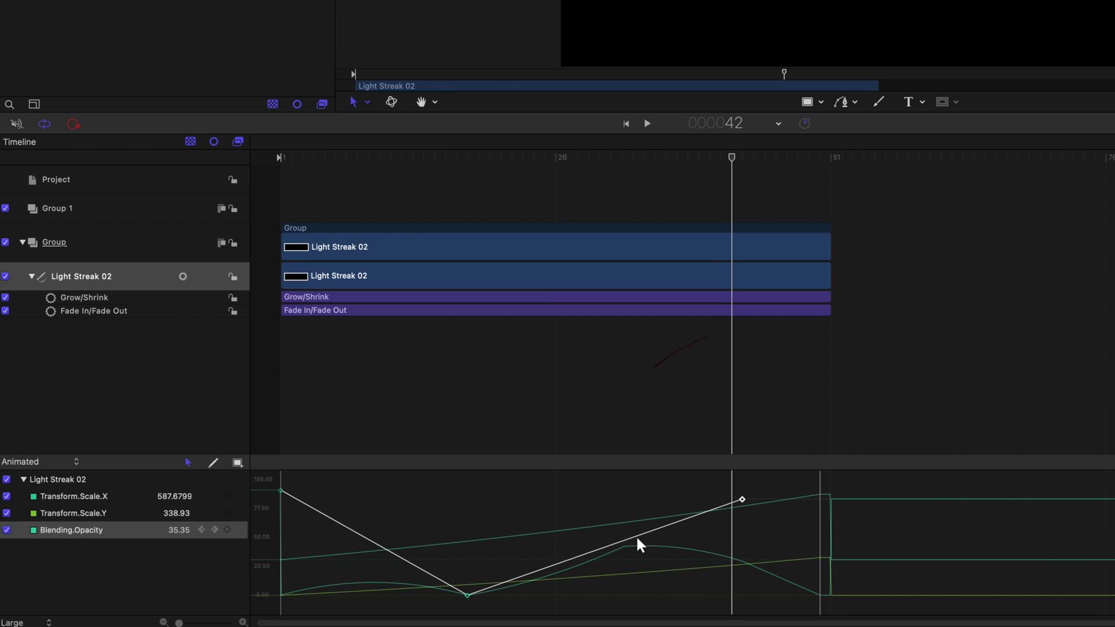
{"action": "left_click", "coordinate": [641, 546]}
Add a keyframe on the opacity curve and raise it so opacity plateaus, then return to frame 1.
{"action": "left_click", "coordinate": [640, 546]}
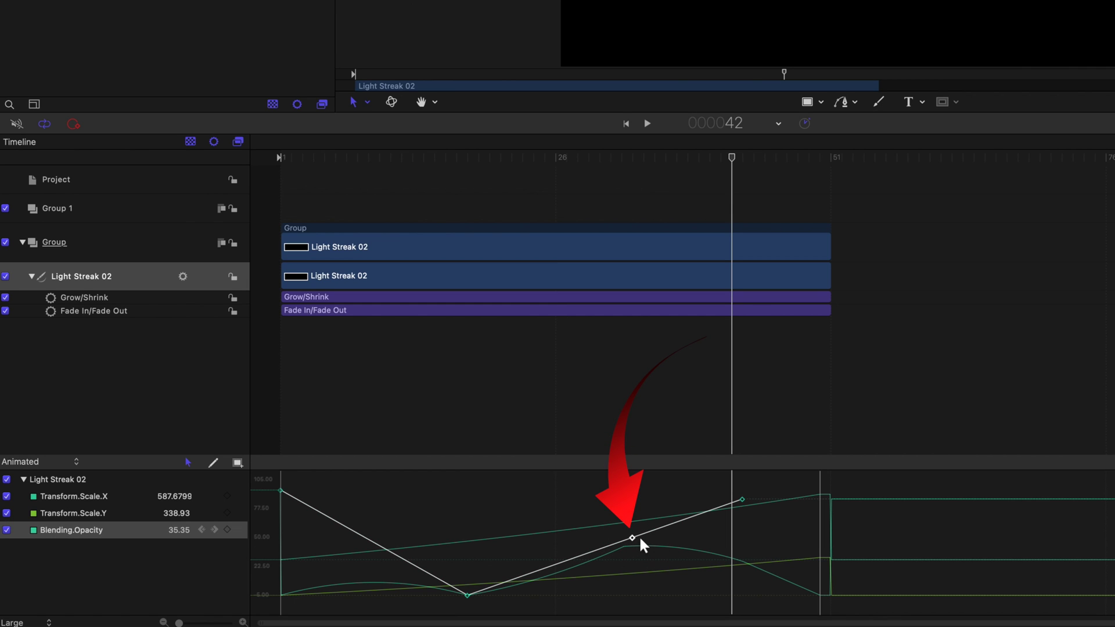
{"action": "double_click", "coordinate": [641, 546]}
{"action": "left_click_drag", "start_coordinate": [640, 546], "coordinate": [621, 499]}
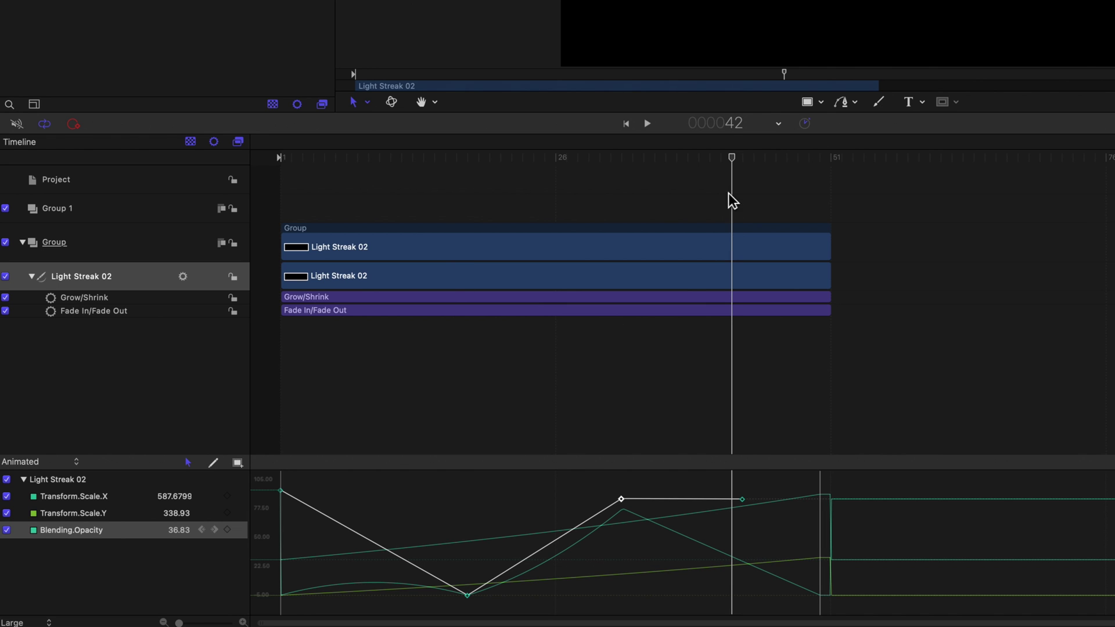
{"action": "mouse_move", "coordinate": [733, 167]}
{"action": "left_mouse_down"}
{"action": "mouse_move", "coordinate": [399, 179]}
{"action": "mouse_move", "coordinate": [276, 194]}
{"action": "mouse_move", "coordinate": [277, 203]}
{"action": "left_mouse_up"}
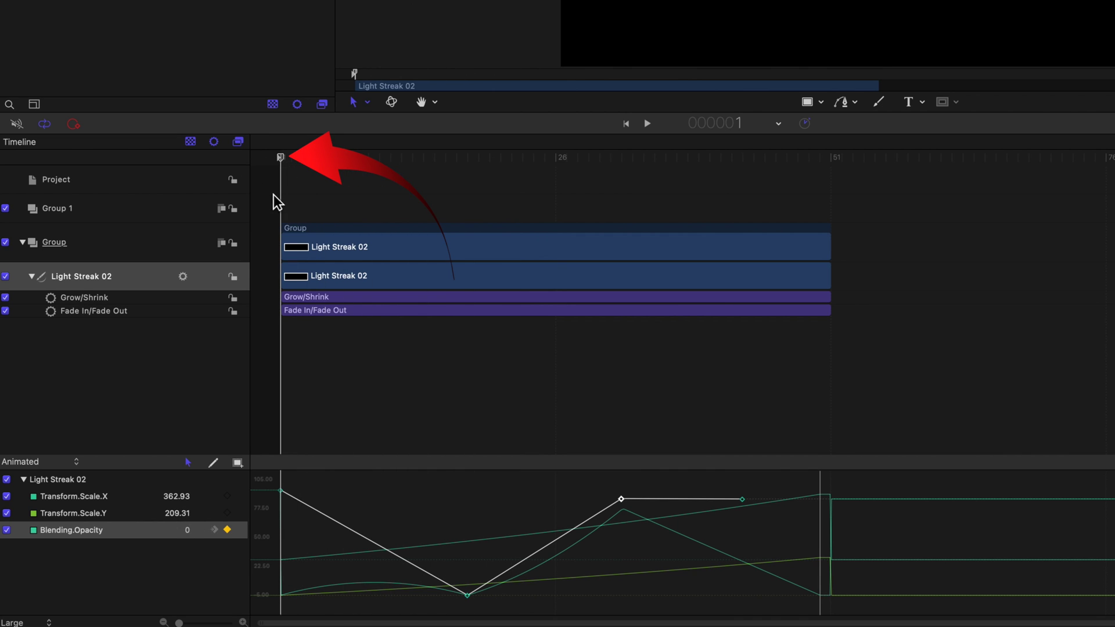
With Record on, enlarge the streak at frame 13 and shrink and reposition it at frame 24.
{"action": "left_click", "coordinate": [74, 124]}
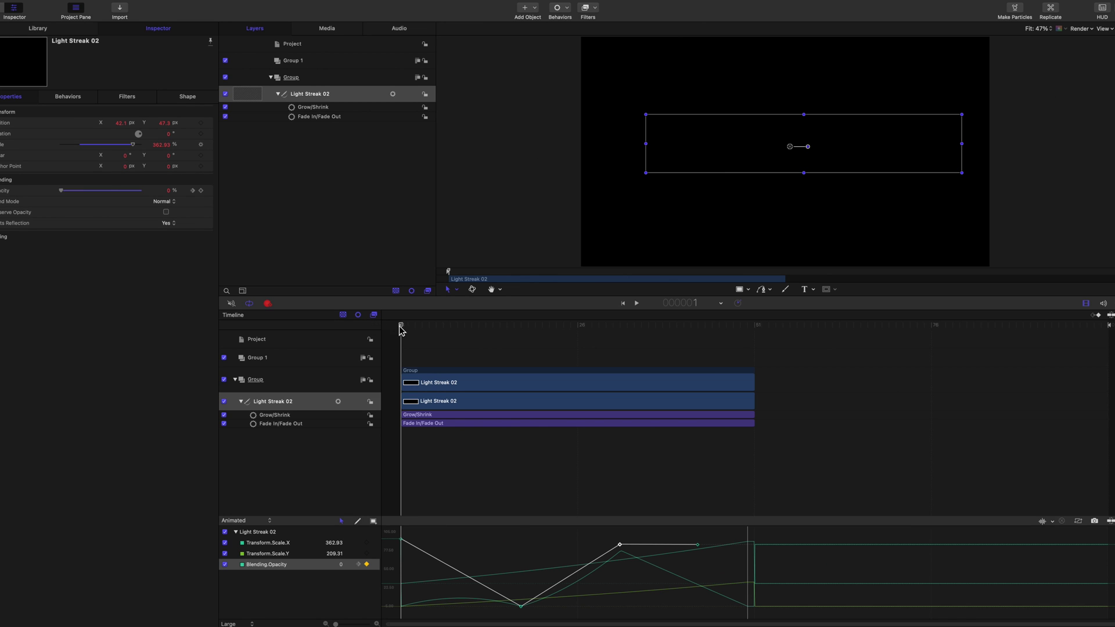
{"action": "left_click_drag", "start_coordinate": [405, 330], "coordinate": [488, 340]}
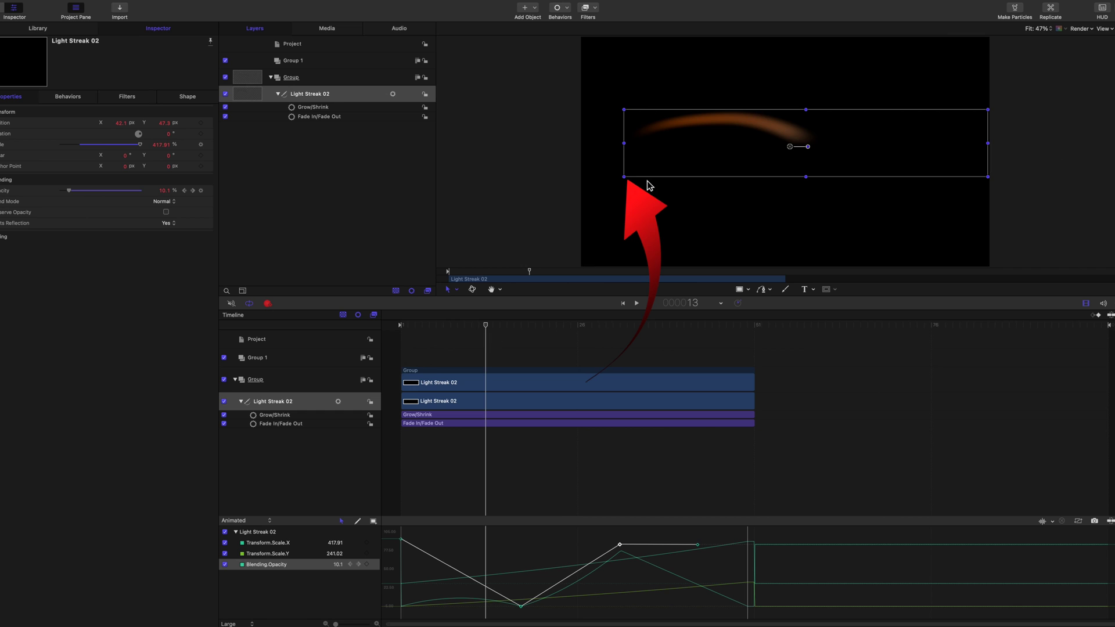
{"action": "left_click_drag", "start_coordinate": [626, 180], "coordinate": [573, 216]}
{"action": "left_click_drag", "start_coordinate": [489, 330], "coordinate": [573, 347]}
{"action": "left_click_drag", "start_coordinate": [1023, 100], "coordinate": [893, 83]}
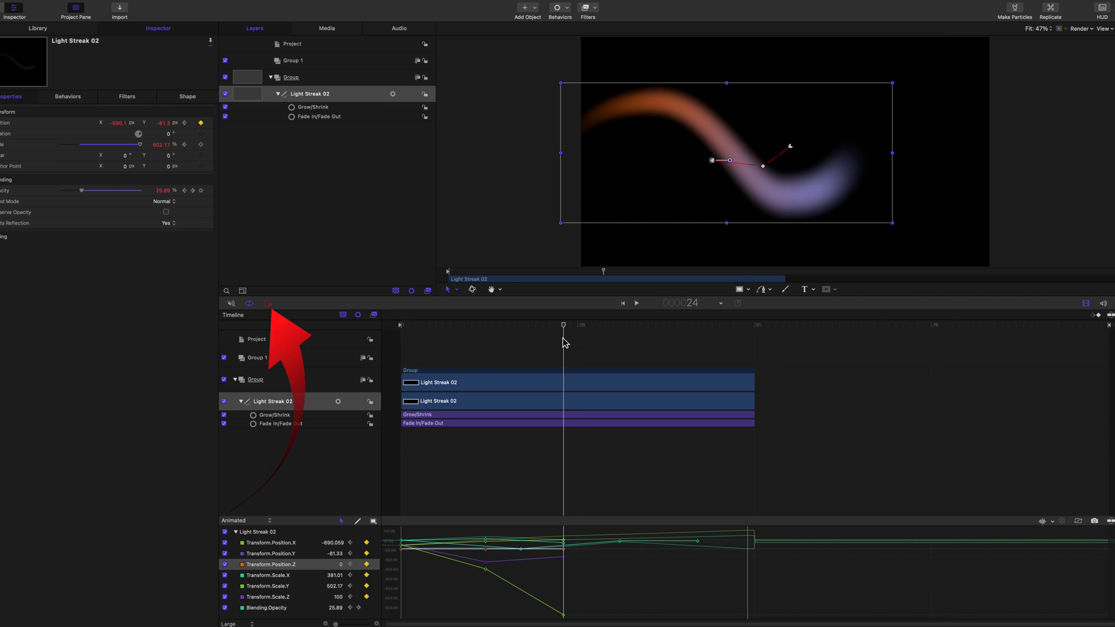
Play back to frame 67, drag the path's middle point, and open its Linear/Smooth options.
{"action": "left_click_drag", "start_coordinate": [565, 326], "coordinate": [404, 342]}
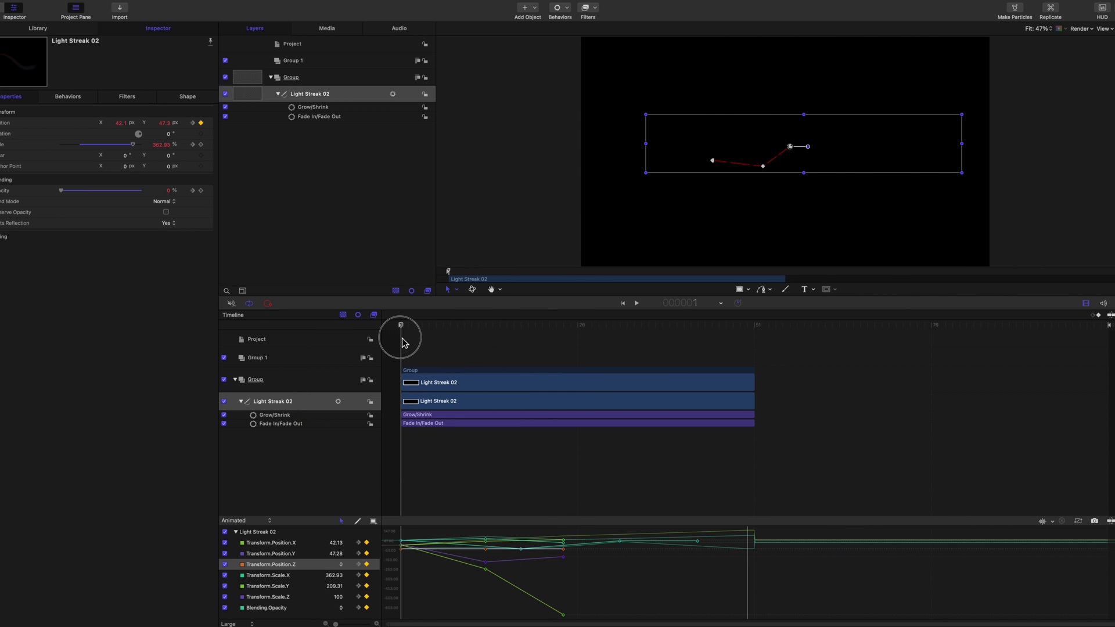
{"action": "key", "text": "space"}
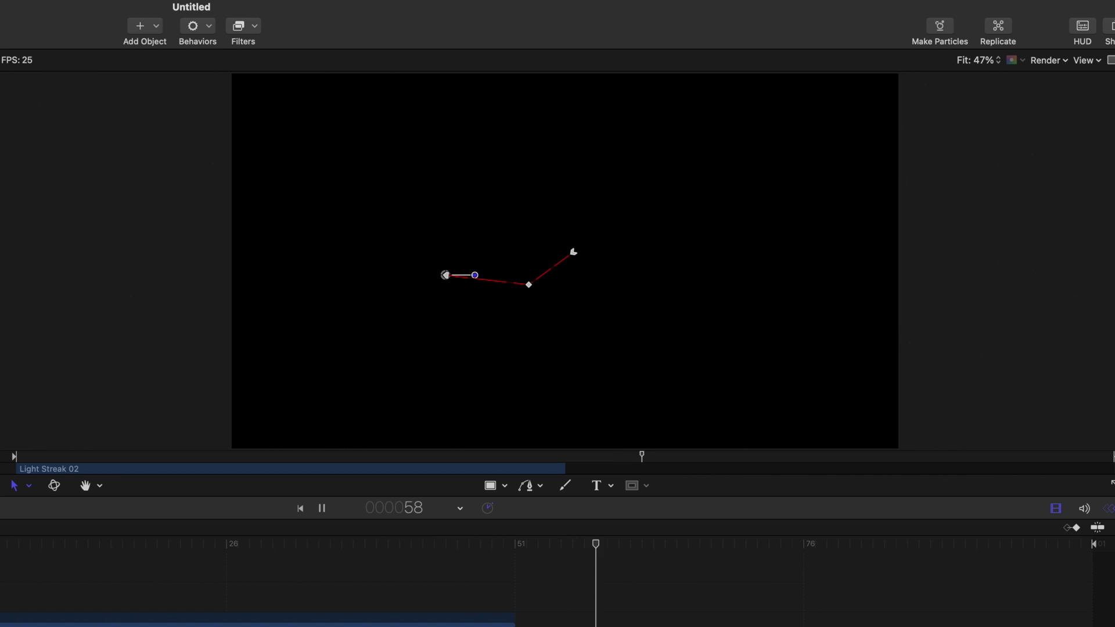
{"action": "key", "text": "space"}
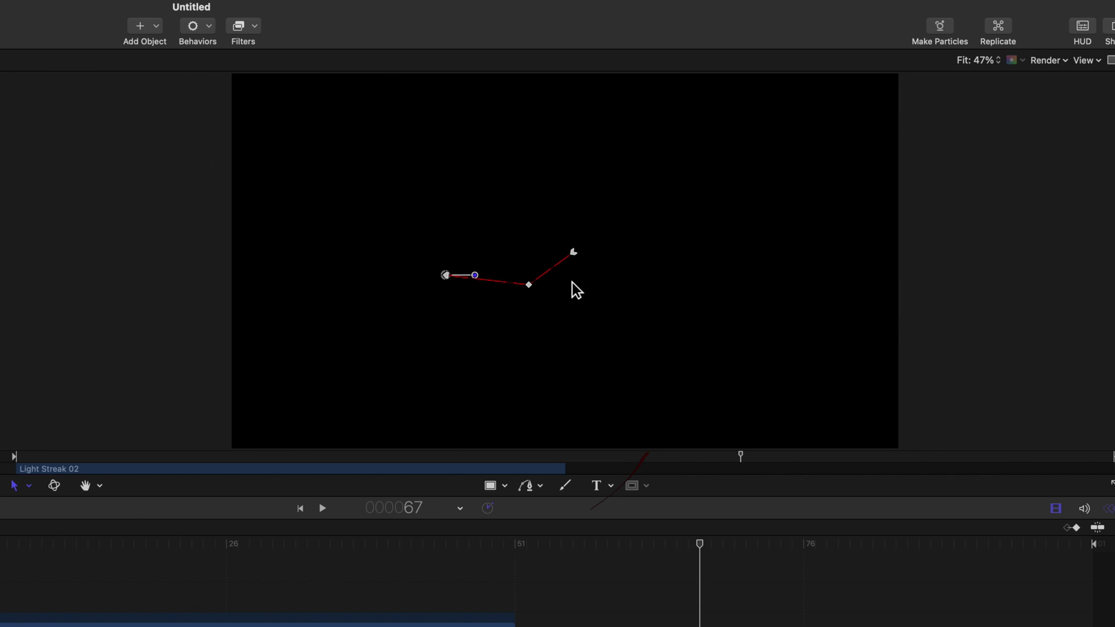
{"action": "left_click_drag", "start_coordinate": [529, 285], "coordinate": [630, 302]}
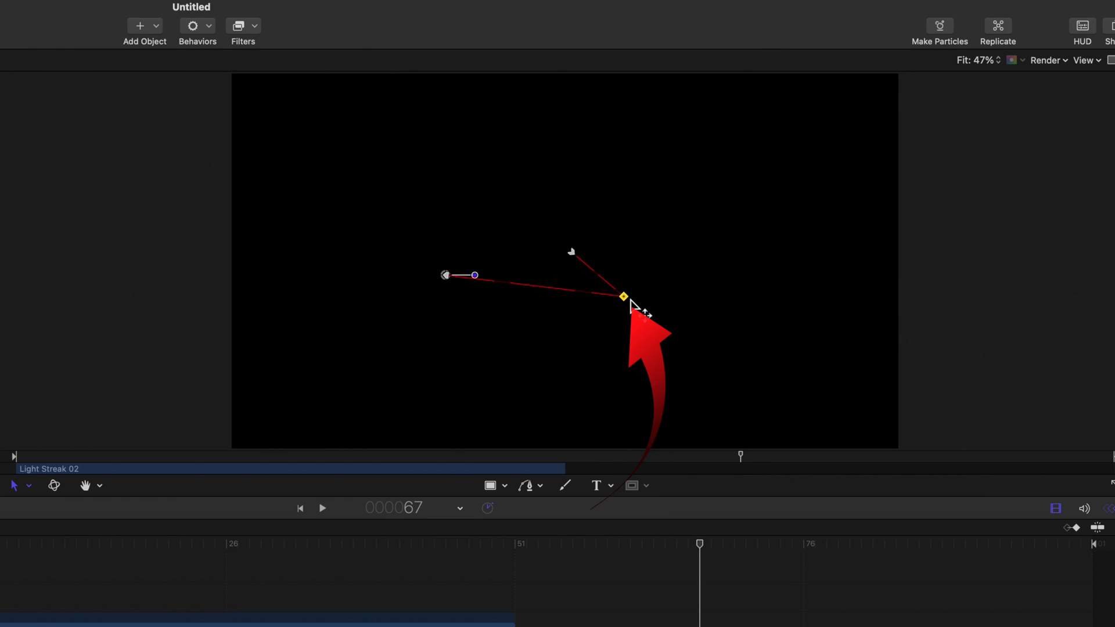
{"action": "right_click", "coordinate": [624, 296]}
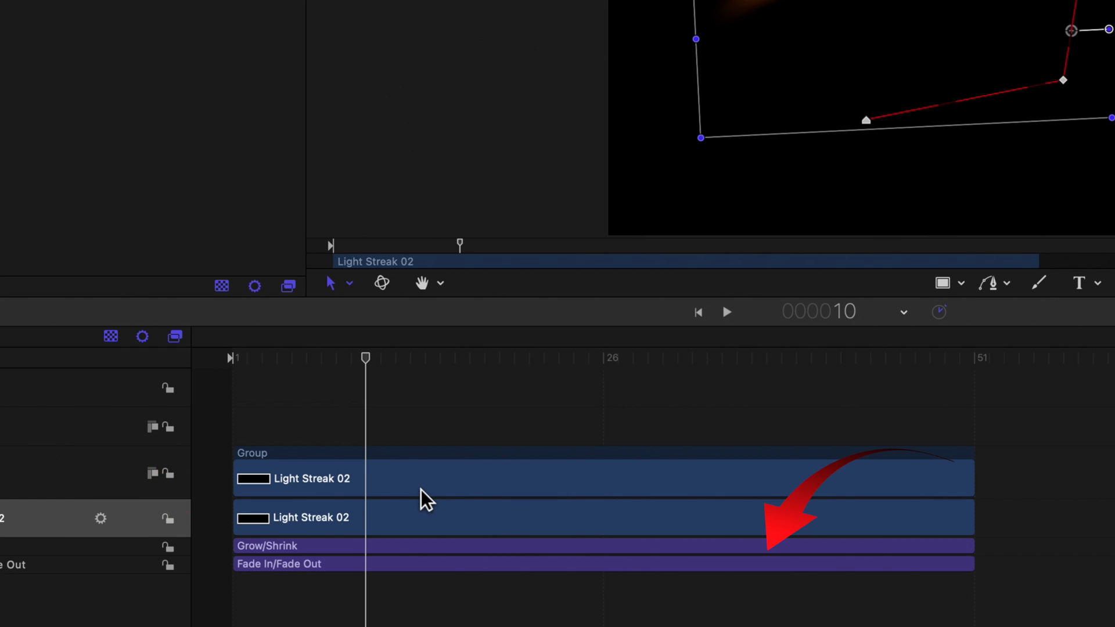
Shift the light streak group and Light Streak 02 clips later in the Timeline.
{"action": "mouse_move", "coordinate": [426, 465]}
{"action": "left_mouse_down"}
{"action": "mouse_move", "coordinate": [605, 468]}
{"action": "mouse_move", "coordinate": [418, 471]}
{"action": "left_mouse_up"}
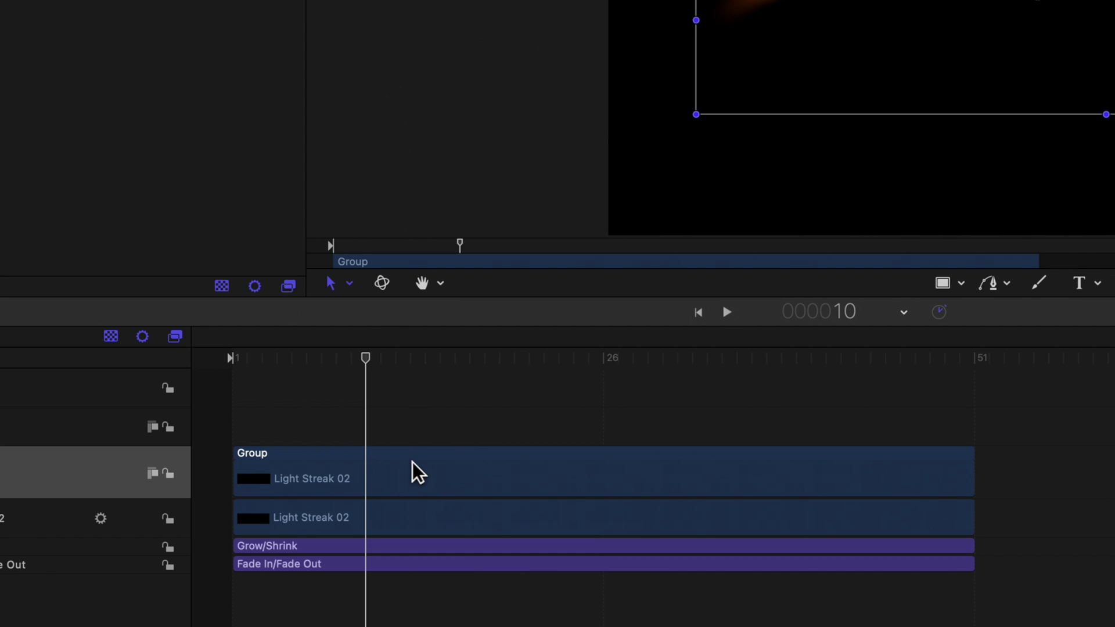
{"action": "left_click_drag", "start_coordinate": [412, 470], "coordinate": [518, 468]}
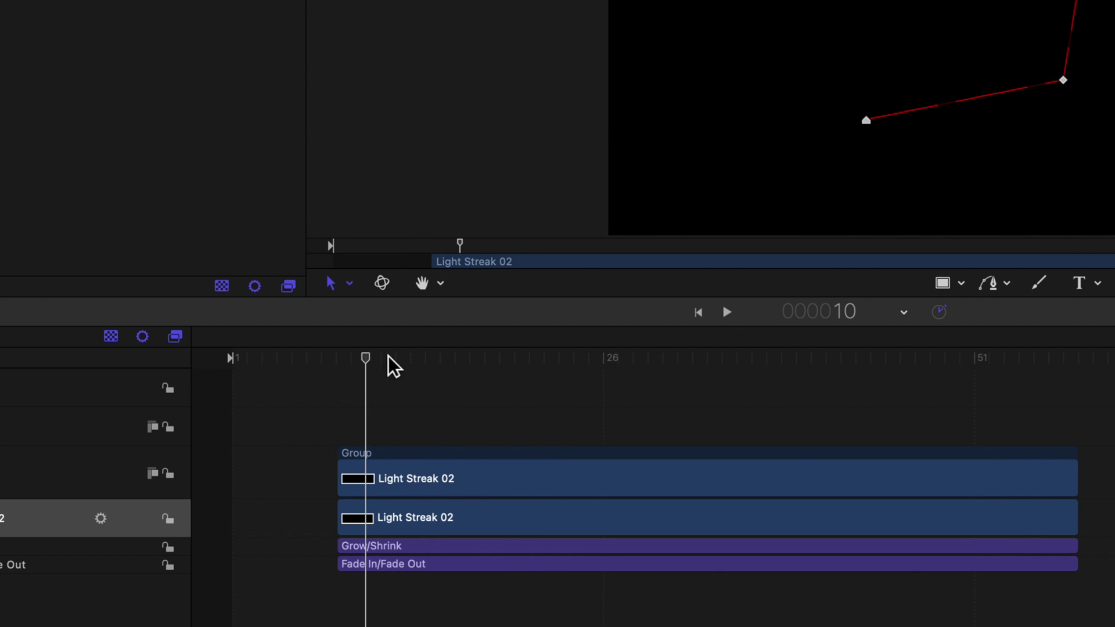
{"action": "left_click_drag", "start_coordinate": [372, 366], "coordinate": [339, 373]}
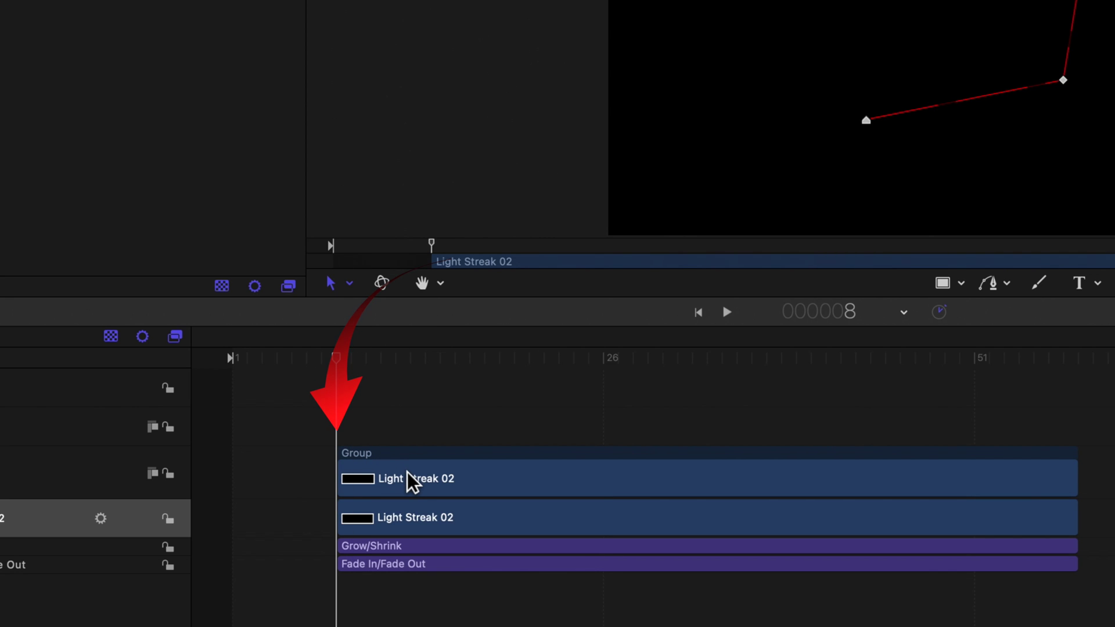
Make the Grow/Shrink behaviour start earlier and slide the Group 2 clips later.
{"action": "left_click", "coordinate": [502, 266]}
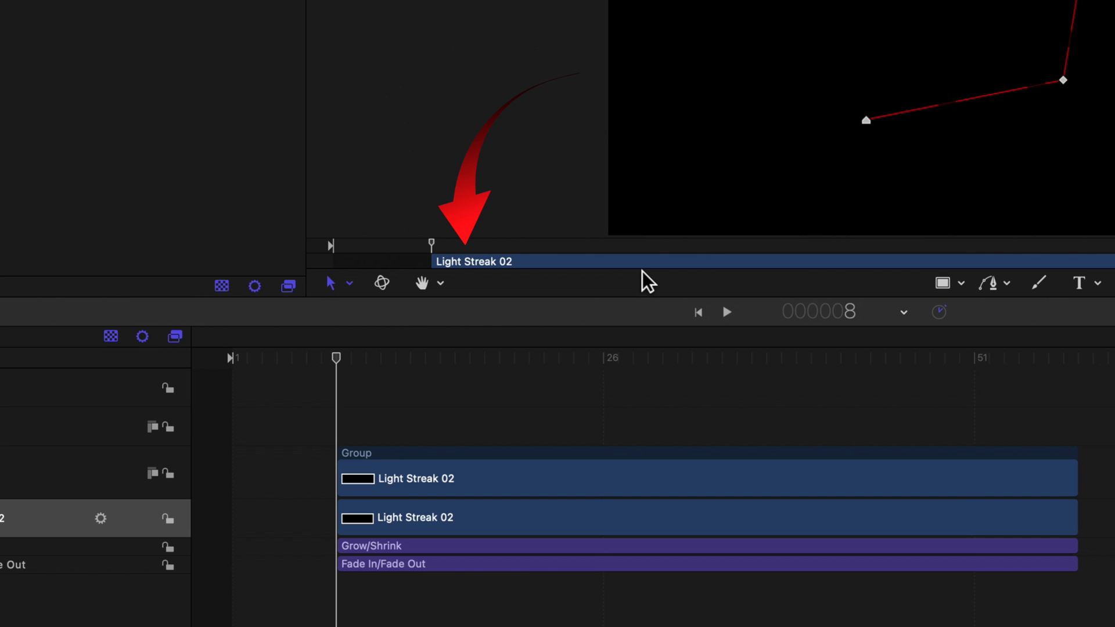
{"action": "left_click", "coordinate": [424, 548]}
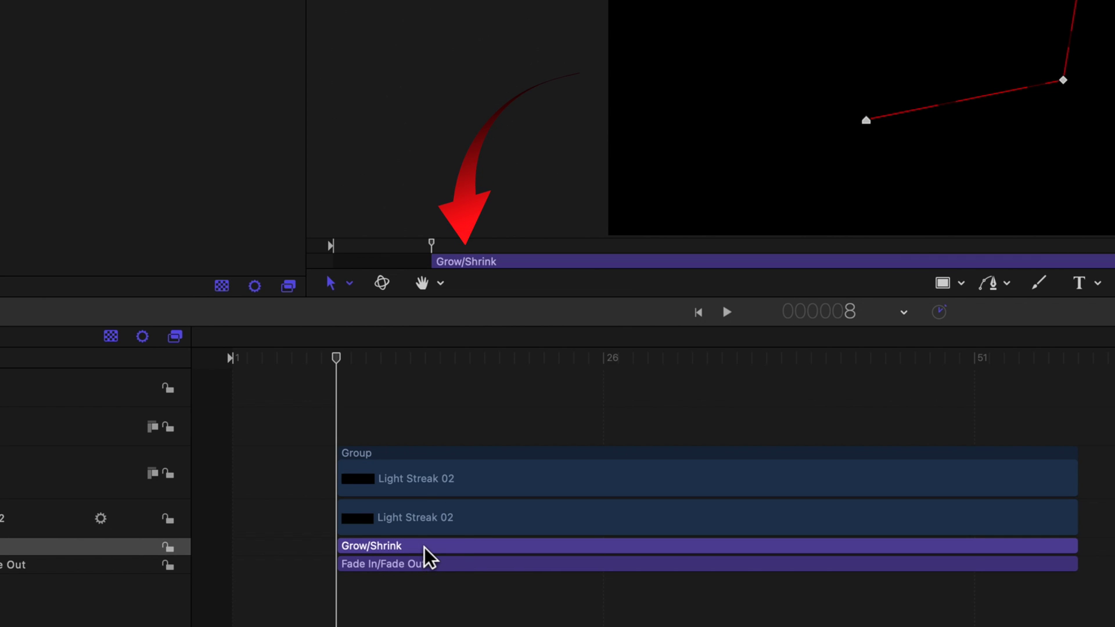
{"action": "left_click_drag", "start_coordinate": [424, 547], "coordinate": [336, 551]}
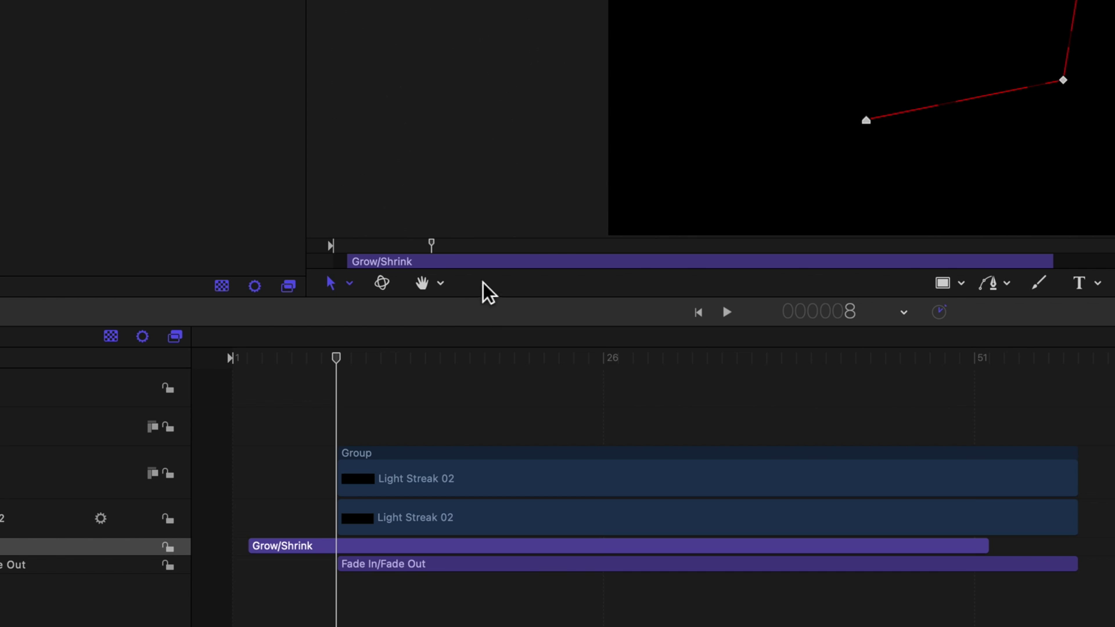
{"action": "left_click", "coordinate": [485, 264]}
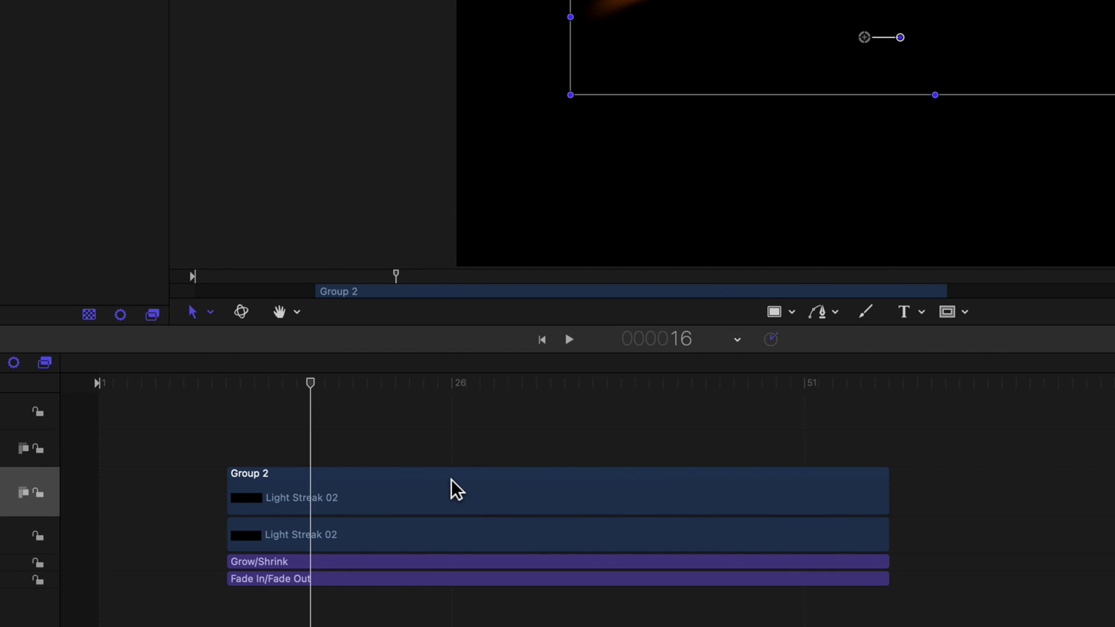
{"action": "left_click_drag", "start_coordinate": [453, 488], "coordinate": [564, 494]}
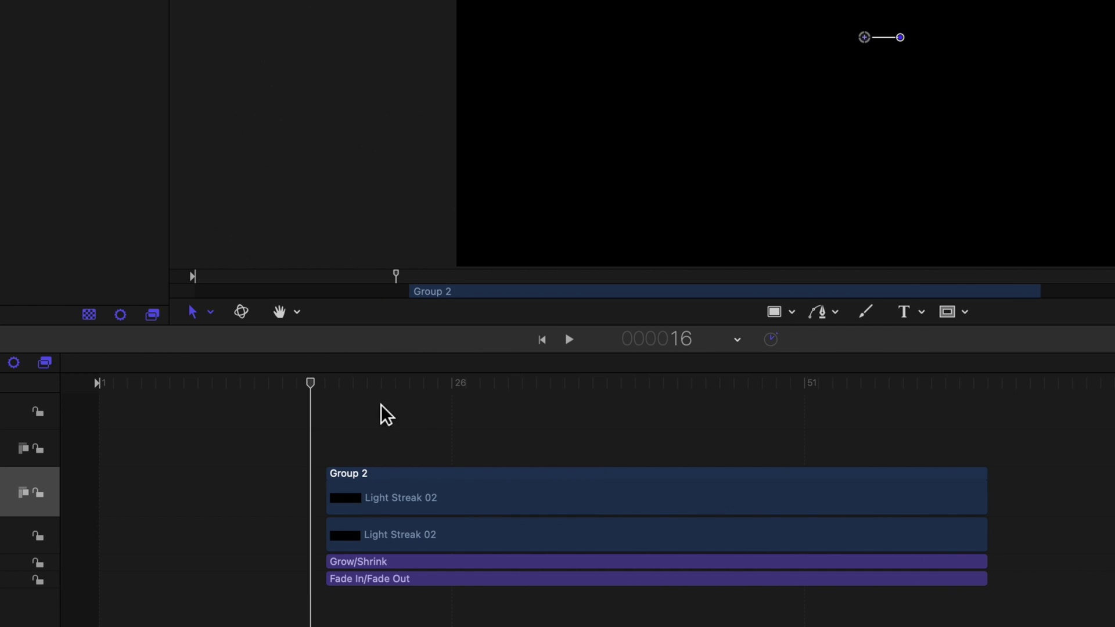
End the light streak earlier, around frame 50, and preview it growing across the frame.
{"action": "left_click_drag", "start_coordinate": [326, 398], "coordinate": [977, 500]}
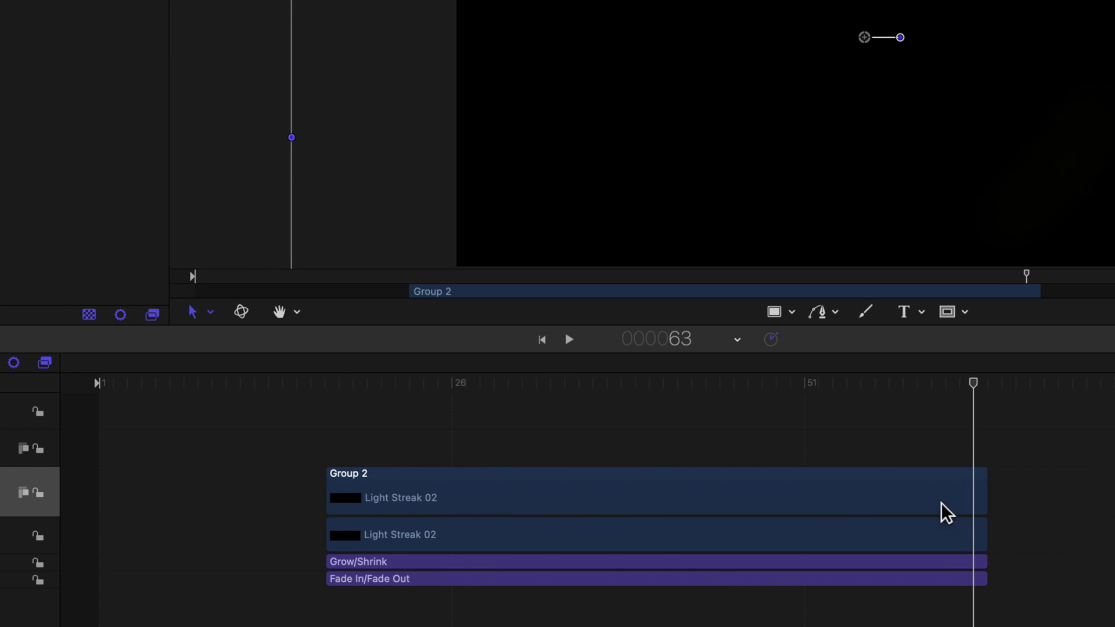
{"action": "left_click", "coordinate": [995, 504]}
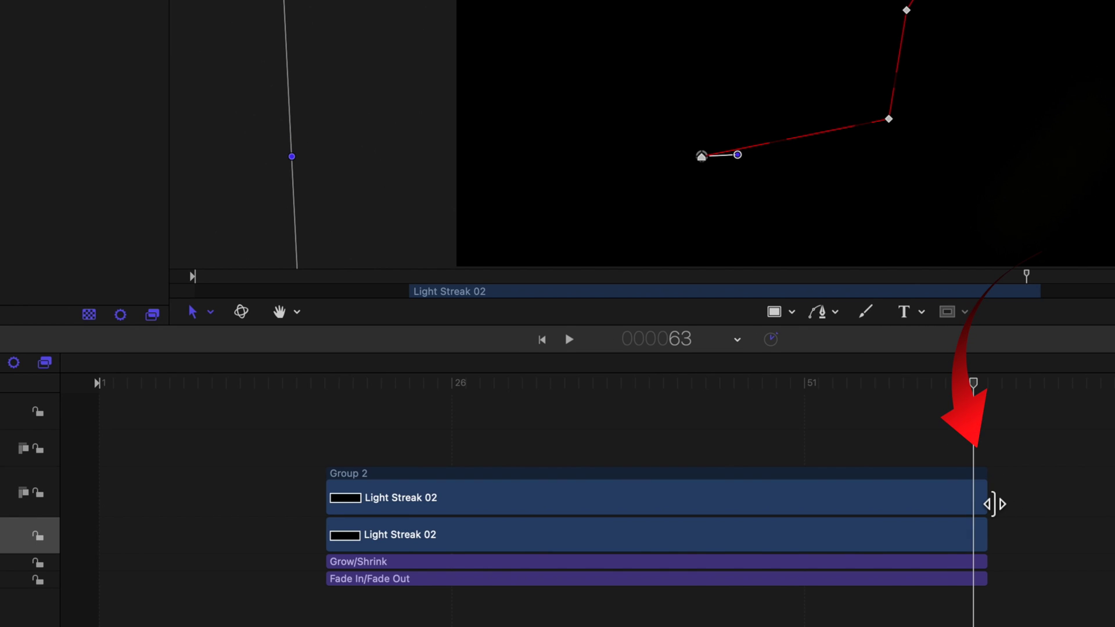
{"action": "left_click_drag", "start_coordinate": [995, 504], "coordinate": [737, 524]}
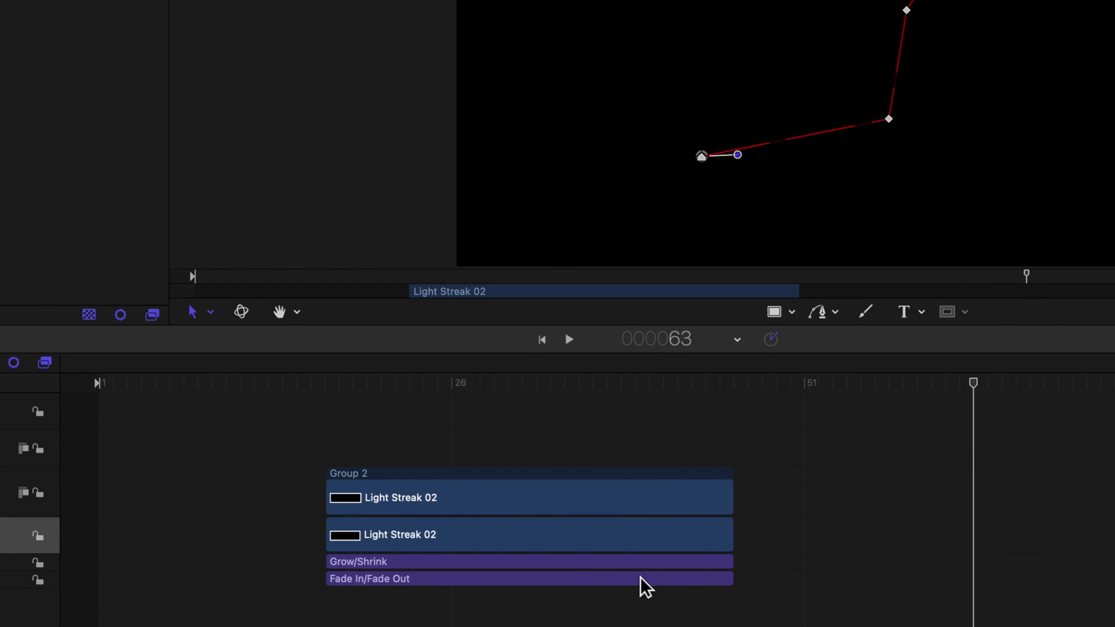
{"action": "left_click_drag", "start_coordinate": [342, 486], "coordinate": [326, 486]}
{"action": "mouse_move", "coordinate": [333, 390]}
{"action": "left_mouse_down"}
{"action": "mouse_move", "coordinate": [587, 450]}
{"action": "mouse_move", "coordinate": [722, 455]}
{"action": "left_mouse_up"}
Start Group 2 at frame 29, extend the streak to frame 90, and trim Grow/Shrink and Fade In/Fade Out.
{"action": "left_click_drag", "start_coordinate": [231, 491], "coordinate": [395, 490]}
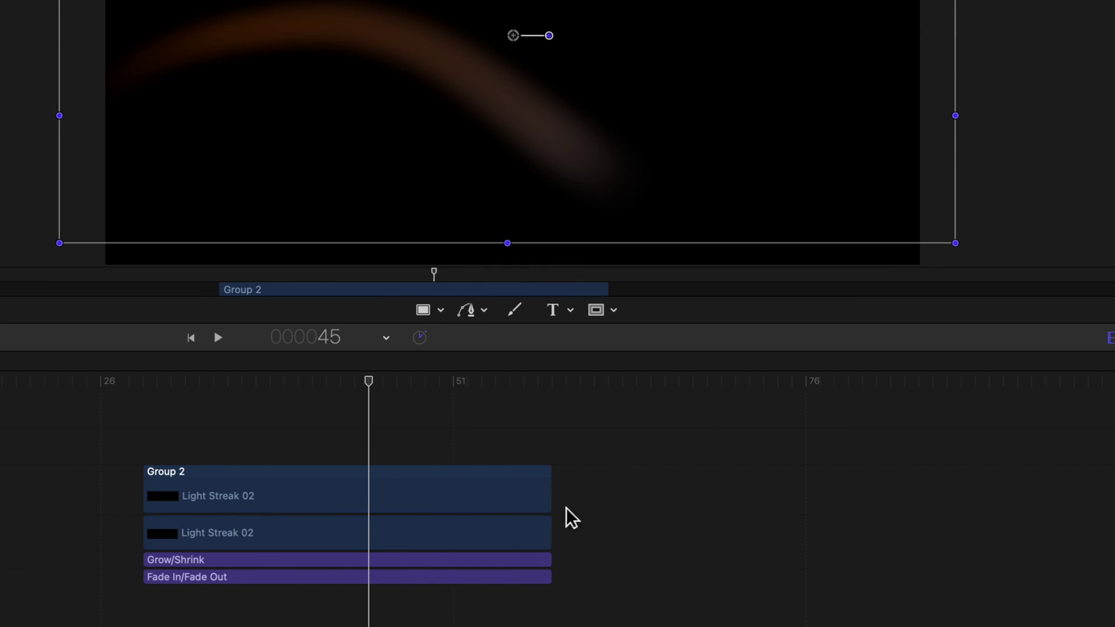
{"action": "mouse_move", "coordinate": [551, 496]}
{"action": "left_mouse_down"}
{"action": "mouse_move", "coordinate": [739, 515]}
{"action": "mouse_move", "coordinate": [1023, 504]}
{"action": "left_mouse_up"}
{"action": "mouse_move", "coordinate": [1020, 567]}
{"action": "left_mouse_down"}
{"action": "mouse_move", "coordinate": [799, 585]}
{"action": "mouse_move", "coordinate": [736, 568]}
{"action": "left_mouse_up"}
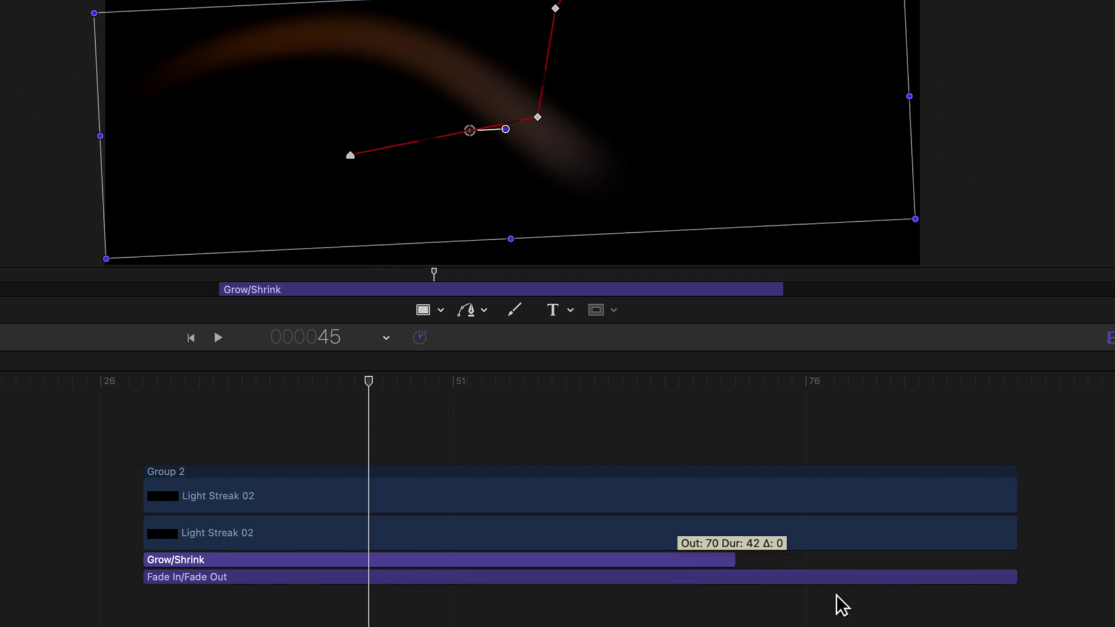
{"action": "left_click_drag", "start_coordinate": [1020, 588], "coordinate": [749, 589]}
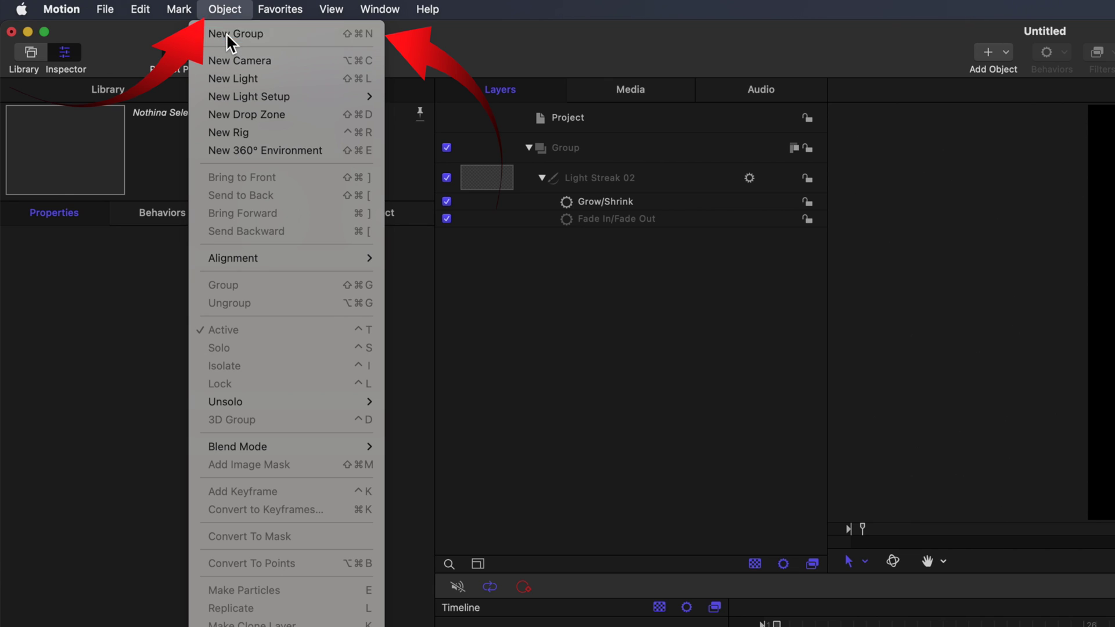
Create Group 1 and draw a large white rectangle in it, starting its clip at frame 1.
{"action": "left_click", "coordinate": [226, 34]}
{"action": "left_click", "coordinate": [312, 398]}
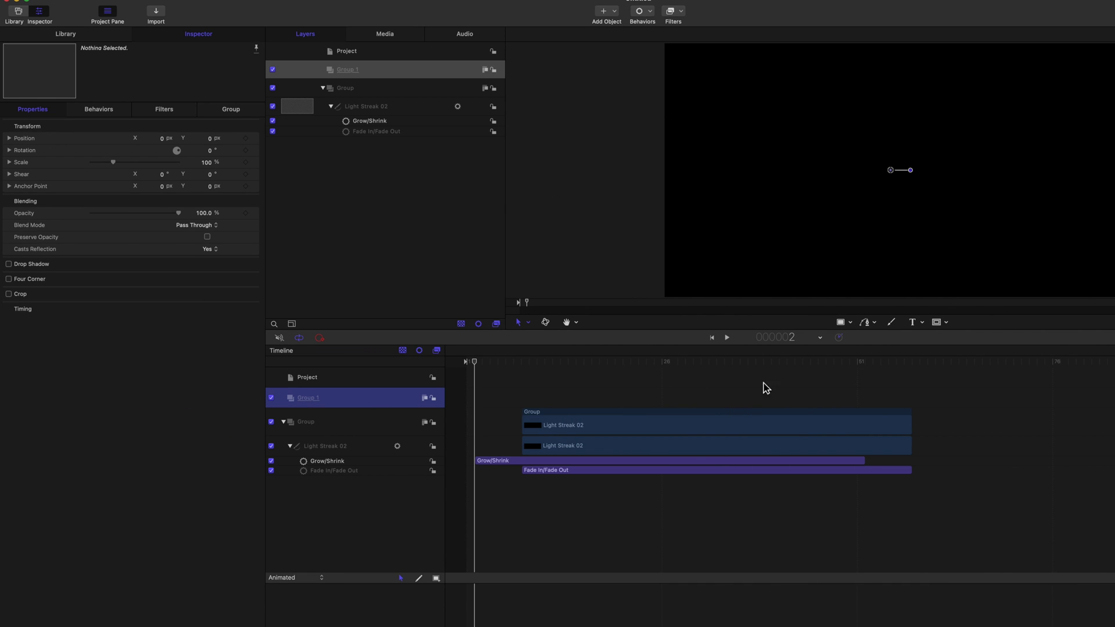
{"action": "left_click", "coordinate": [849, 327]}
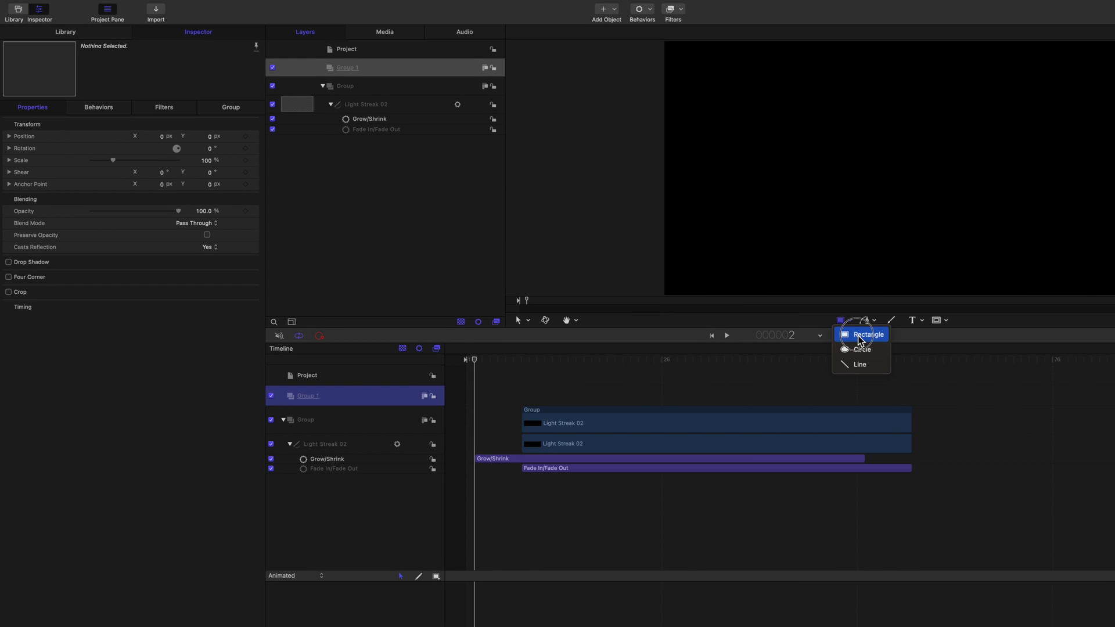
{"action": "left_click", "coordinate": [862, 341]}
{"action": "left_click_drag", "start_coordinate": [740, 113], "coordinate": [1020, 225]}
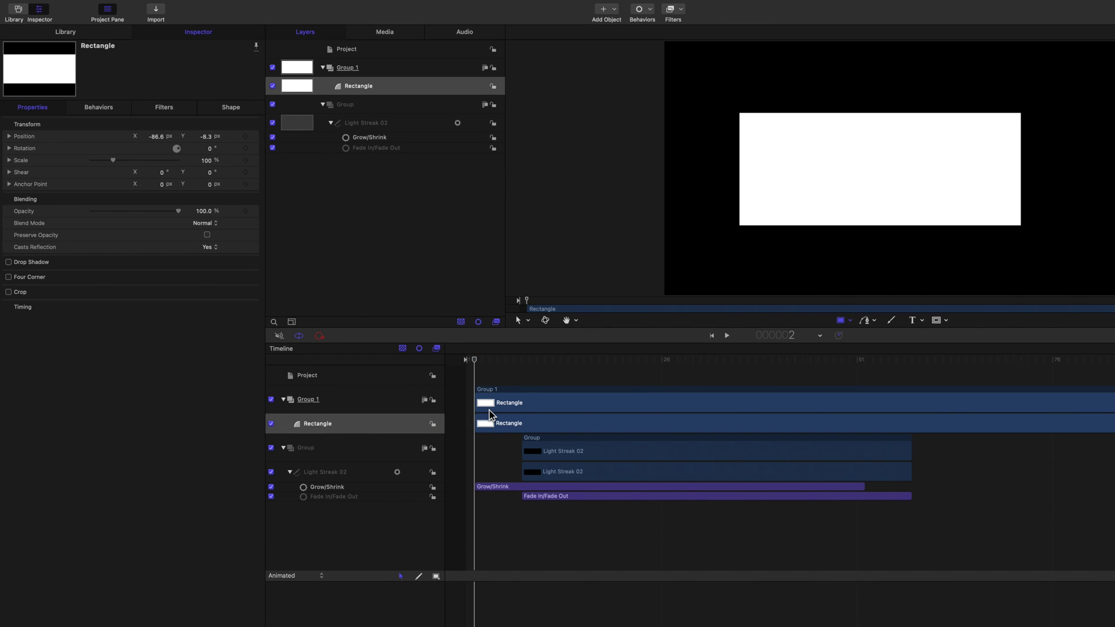
{"action": "mouse_move", "coordinate": [495, 409]}
{"action": "left_mouse_down"}
{"action": "mouse_move", "coordinate": [546, 403]}
{"action": "mouse_move", "coordinate": [494, 407]}
{"action": "left_mouse_up"}
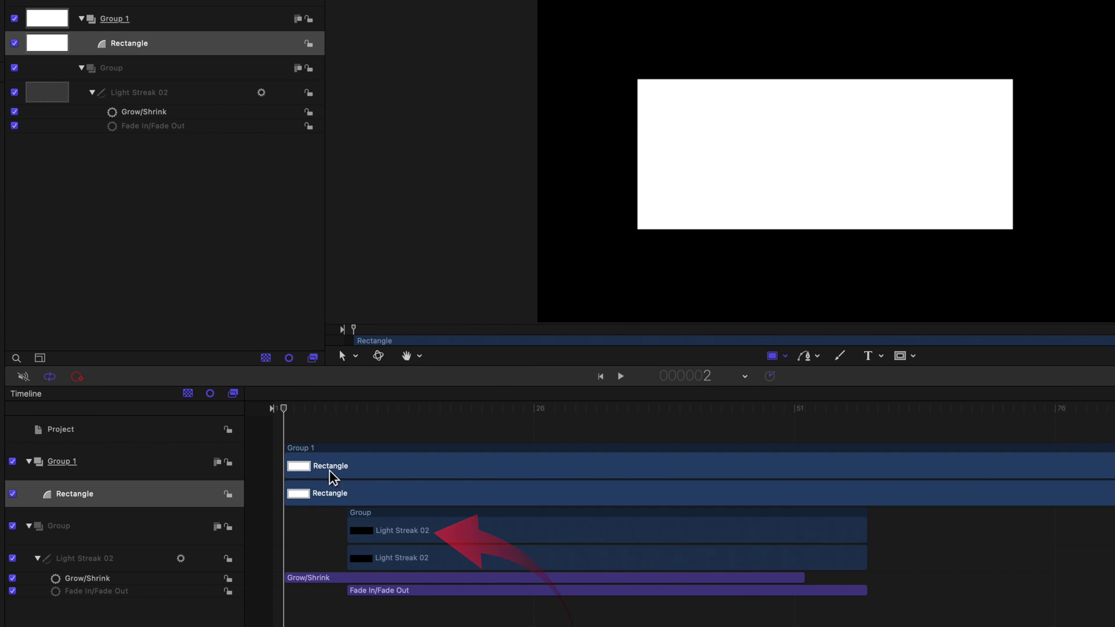
Drag Group 2 with Light Streak 02 above Group 1 so the streak crosses the white rectangle.
{"action": "mouse_move", "coordinate": [338, 423]}
{"action": "left_mouse_down"}
{"action": "mouse_move", "coordinate": [604, 446]}
{"action": "mouse_move", "coordinate": [446, 446]}
{"action": "mouse_move", "coordinate": [446, 417]}
{"action": "mouse_move", "coordinate": [644, 436]}
{"action": "mouse_move", "coordinate": [503, 441]}
{"action": "left_mouse_up"}
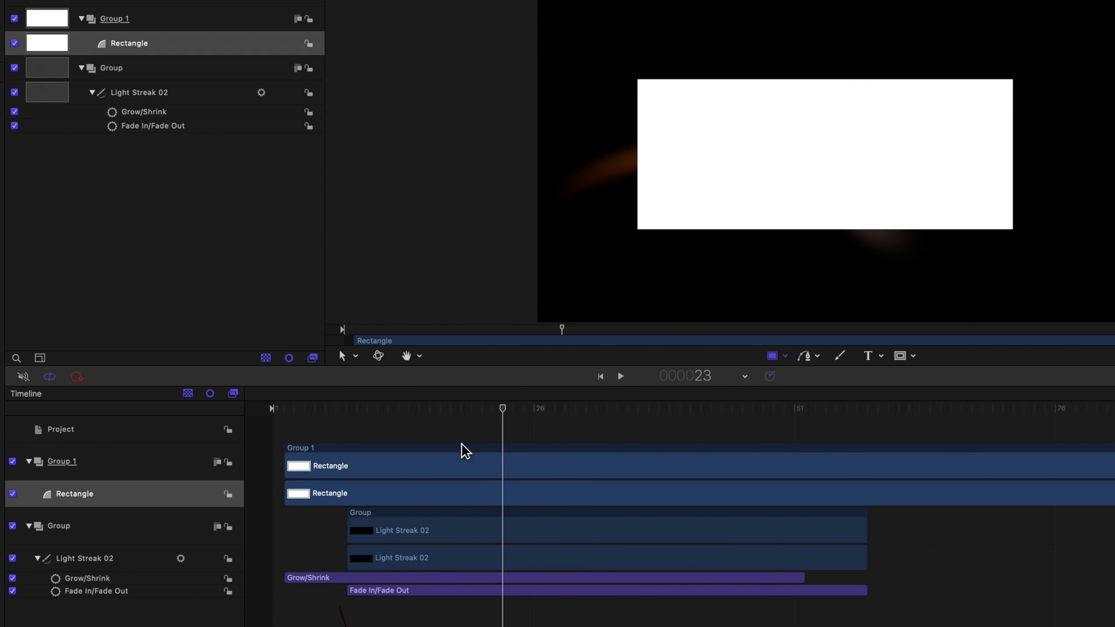
{"action": "left_click", "coordinate": [75, 526]}
{"action": "left_click_drag", "start_coordinate": [75, 528], "coordinate": [87, 457]}
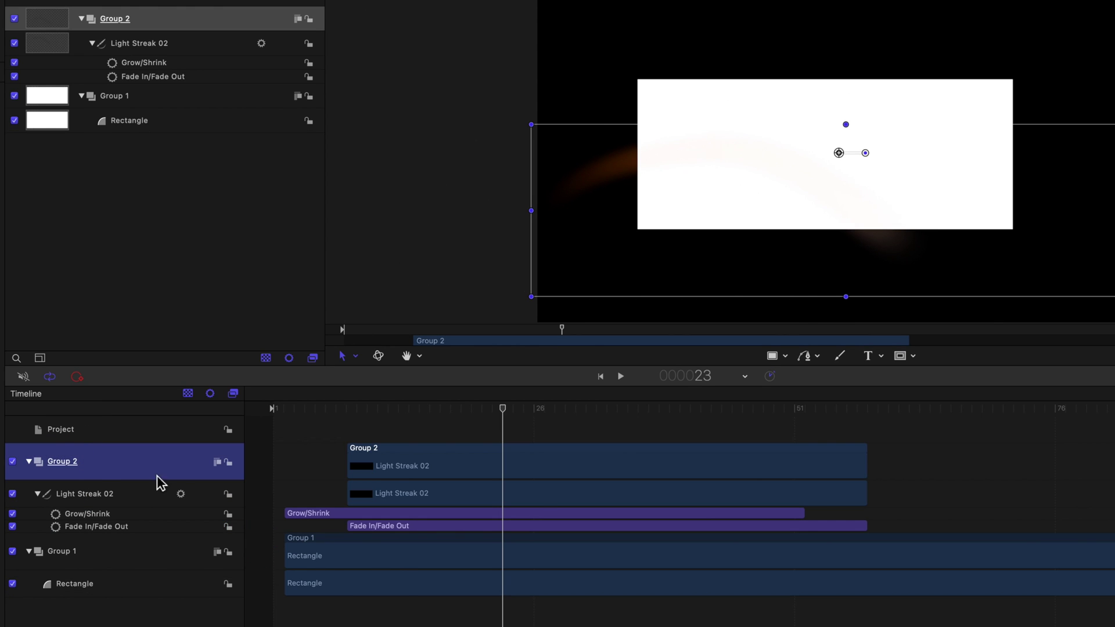
{"action": "mouse_move", "coordinate": [510, 416]}
{"action": "left_mouse_down"}
{"action": "mouse_move", "coordinate": [364, 430]}
{"action": "mouse_move", "coordinate": [600, 463]}
{"action": "mouse_move", "coordinate": [615, 456]}
{"action": "left_mouse_up"}
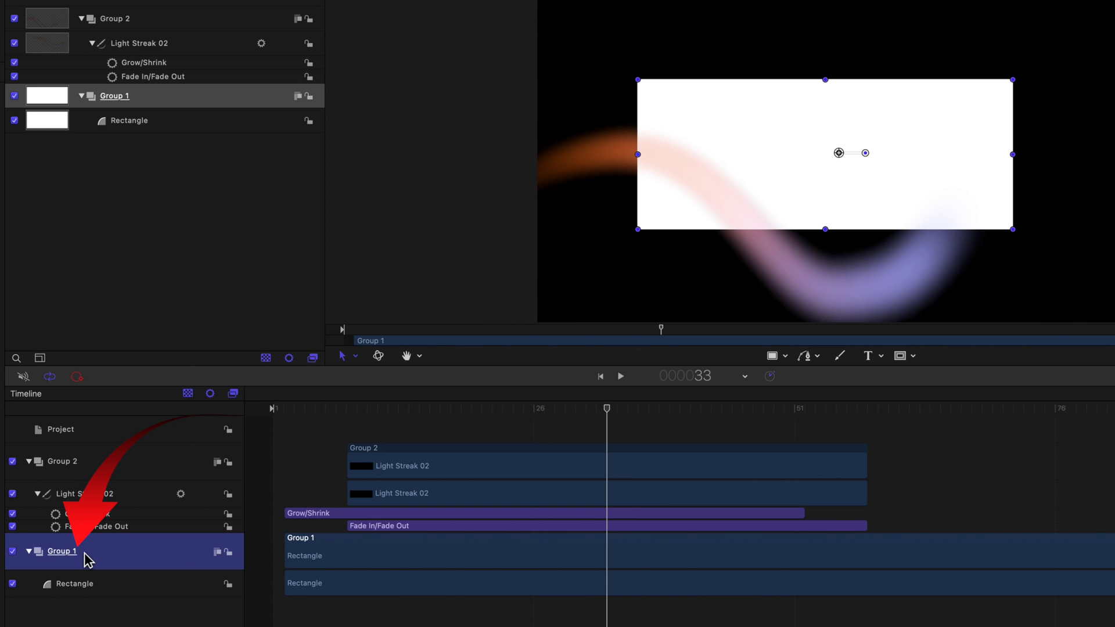
Draw a new text box over the white rectangle in Group 1.
{"action": "mouse_move", "coordinate": [607, 409]}
{"action": "left_mouse_down"}
{"action": "mouse_move", "coordinate": [461, 436]}
{"action": "mouse_move", "coordinate": [279, 451]}
{"action": "mouse_move", "coordinate": [288, 452]}
{"action": "left_mouse_up"}
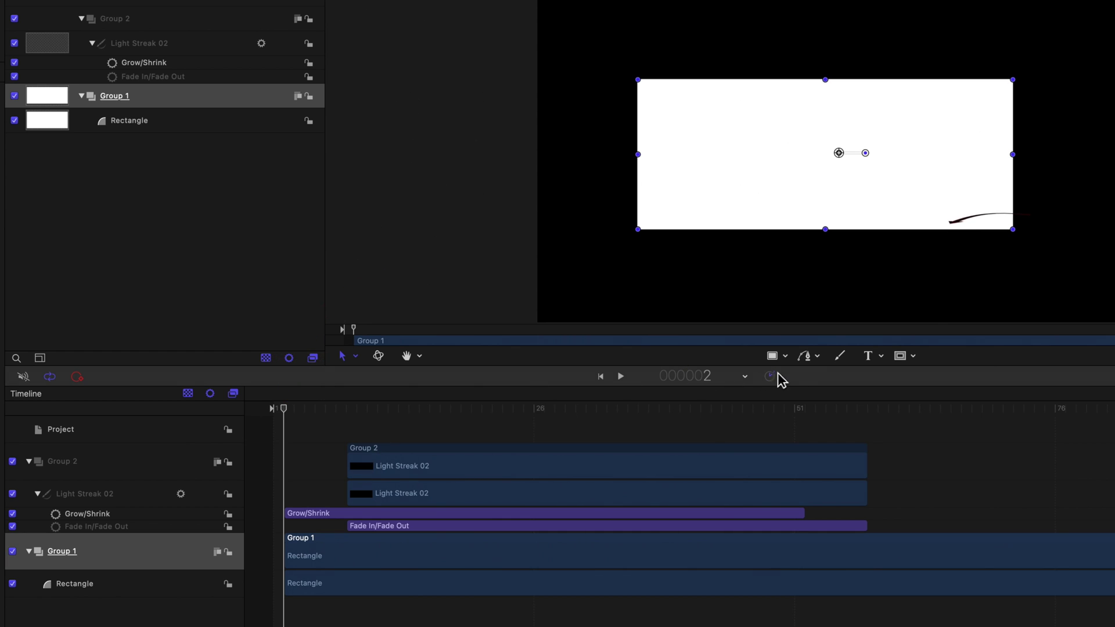
{"action": "left_click", "coordinate": [868, 355]}
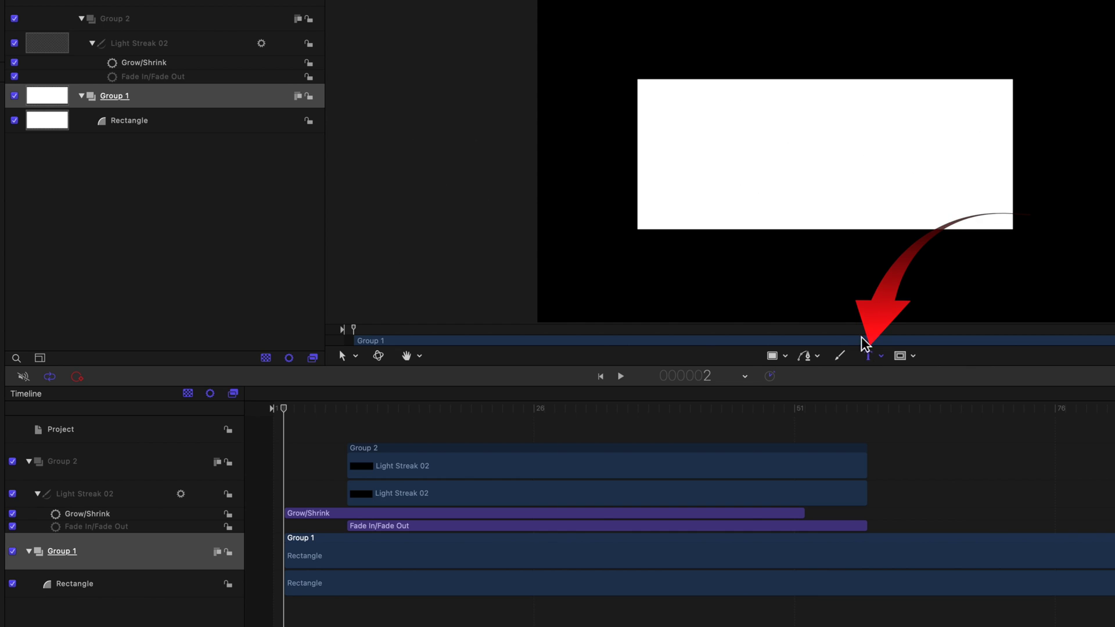
{"action": "left_click_drag", "start_coordinate": [675, 101], "coordinate": [956, 203]}
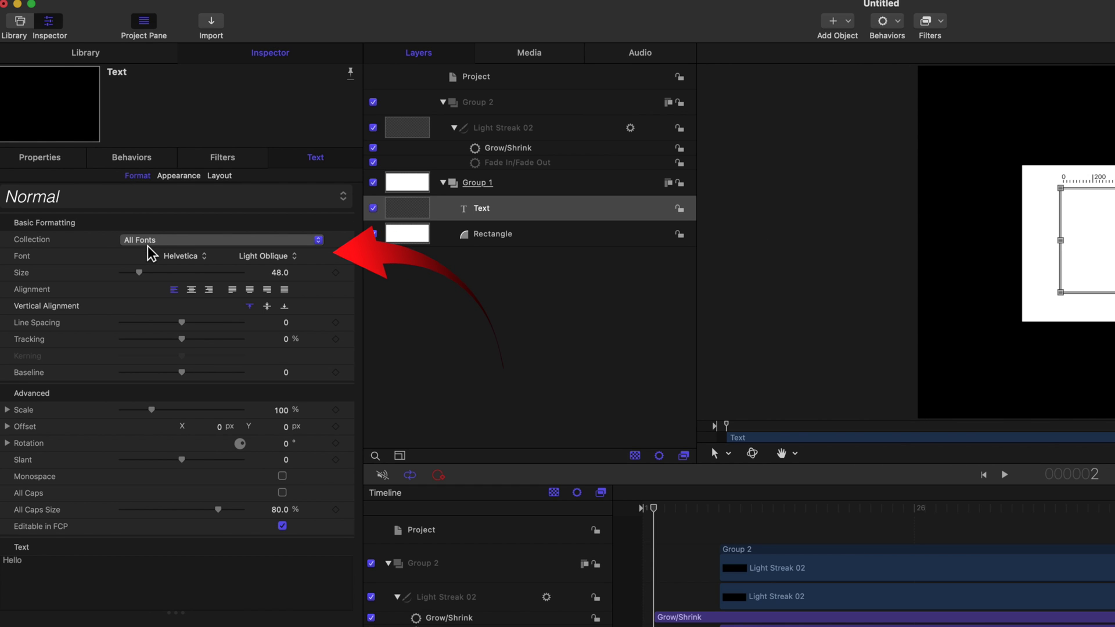
Set the text font to Heiti SC, change it to 'Hello for Now' and show Appearance.
{"action": "left_click", "coordinate": [208, 259]}
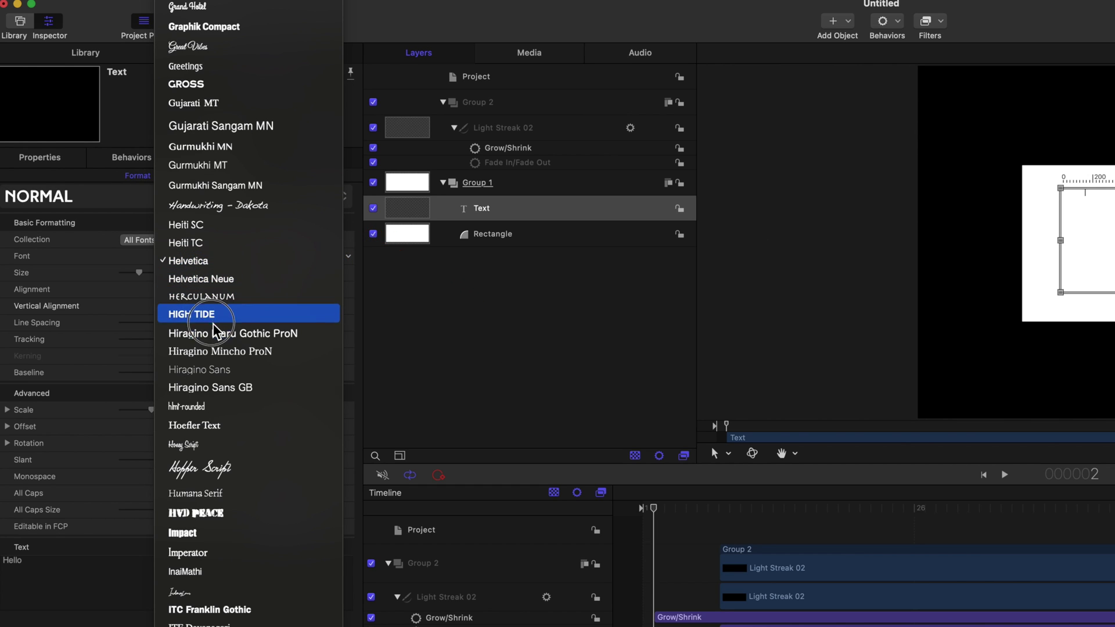
{"action": "left_click", "coordinate": [218, 230]}
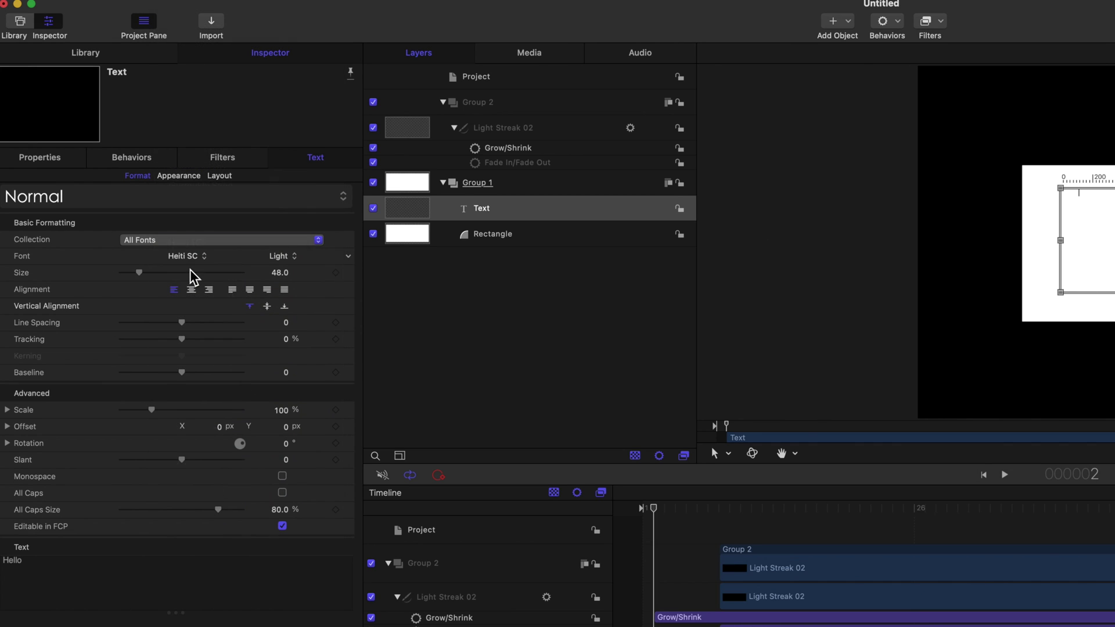
{"action": "left_click", "coordinate": [14, 571]}
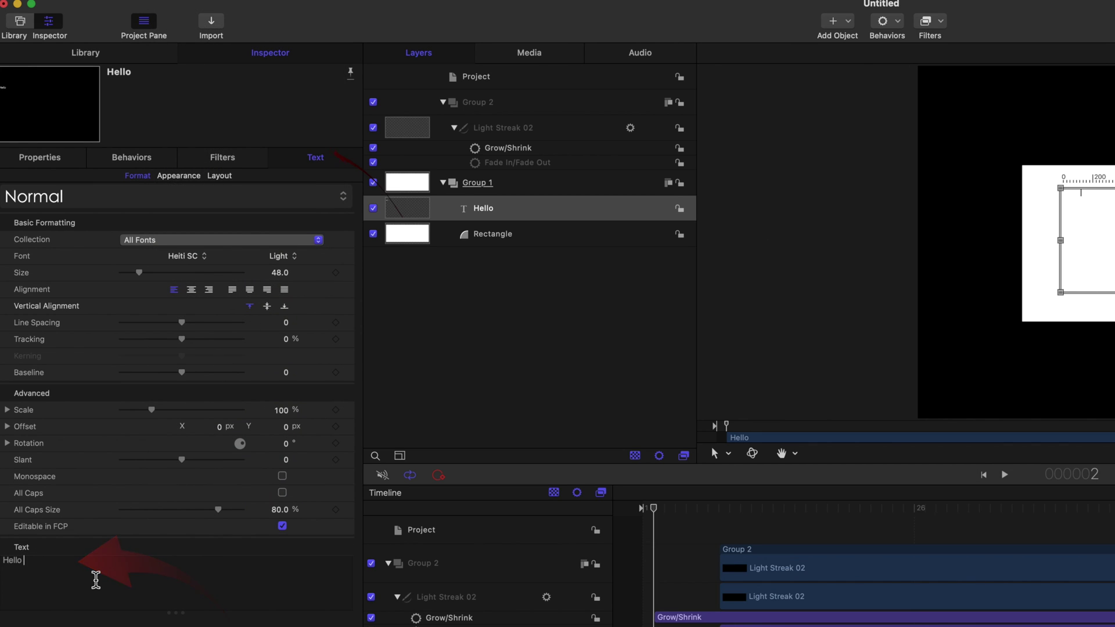
{"action": "type", "text": "for Now"}
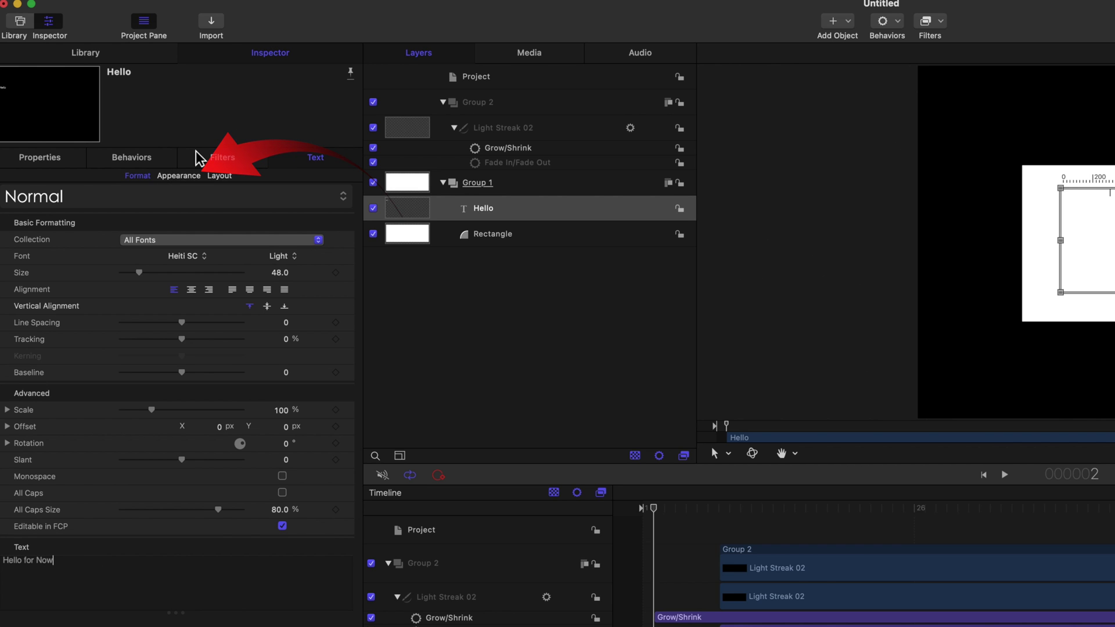
{"action": "left_click", "coordinate": [186, 175]}
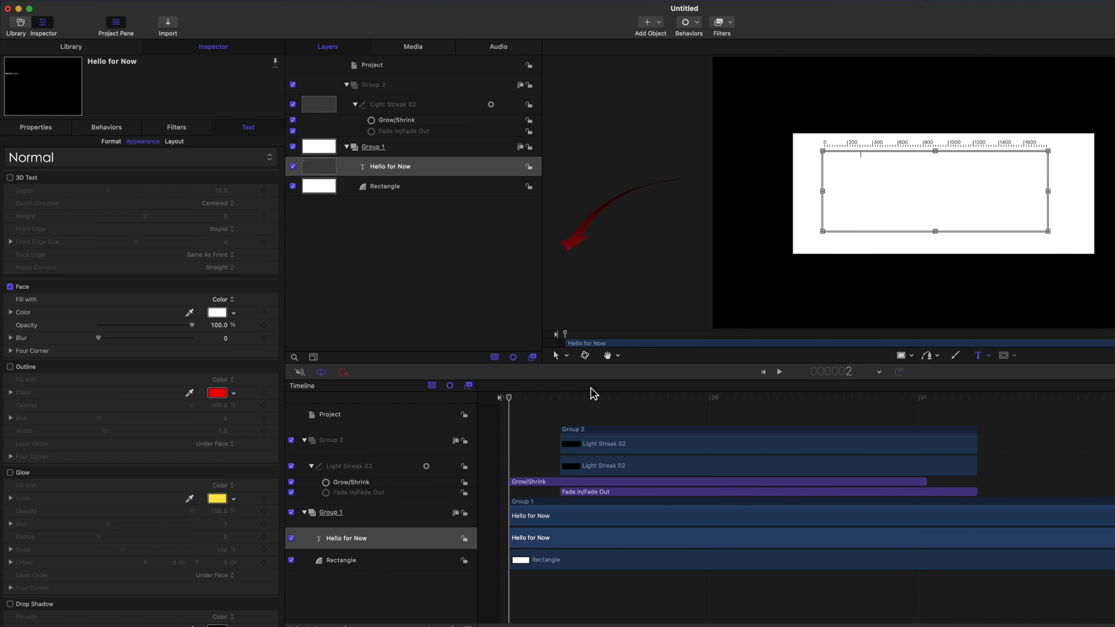
Increase the Hello for Now text size from 48 to 201 in the Format settings.
{"action": "left_click", "coordinate": [556, 356]}
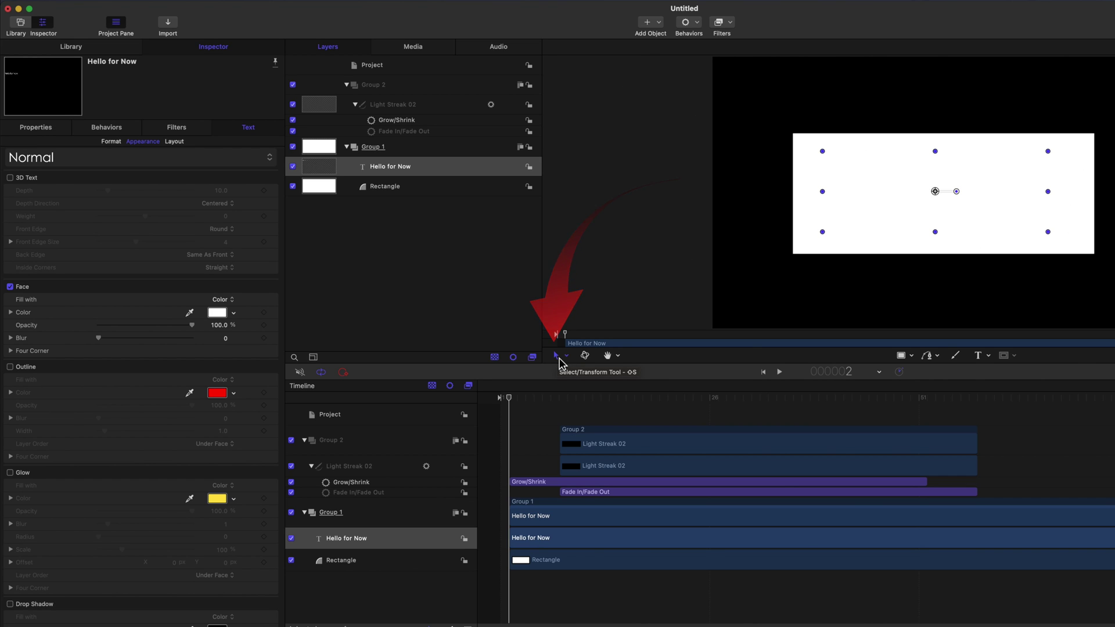
{"action": "left_click", "coordinate": [824, 150]}
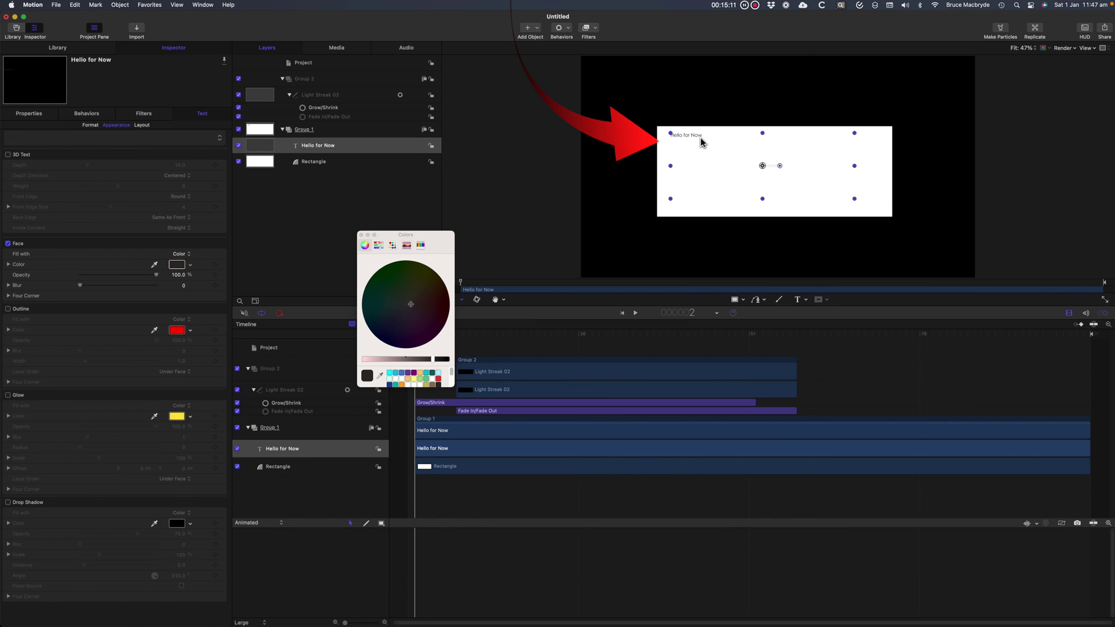
{"action": "left_click", "coordinate": [91, 126]}
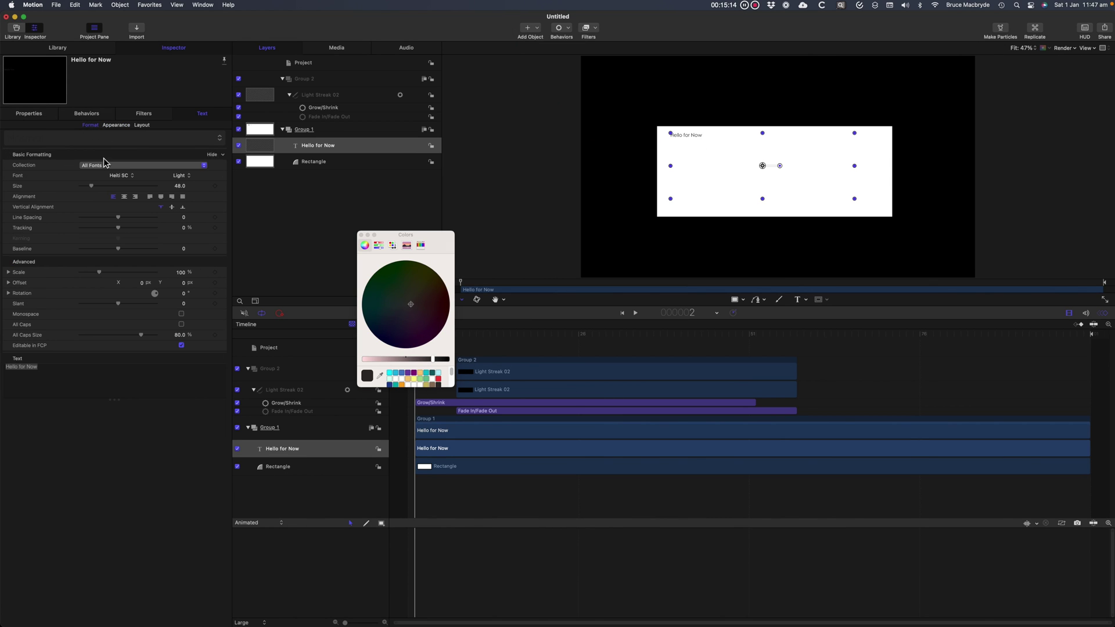
{"action": "left_click_drag", "start_coordinate": [96, 190], "coordinate": [138, 190]}
{"action": "left_click", "coordinate": [361, 234]}
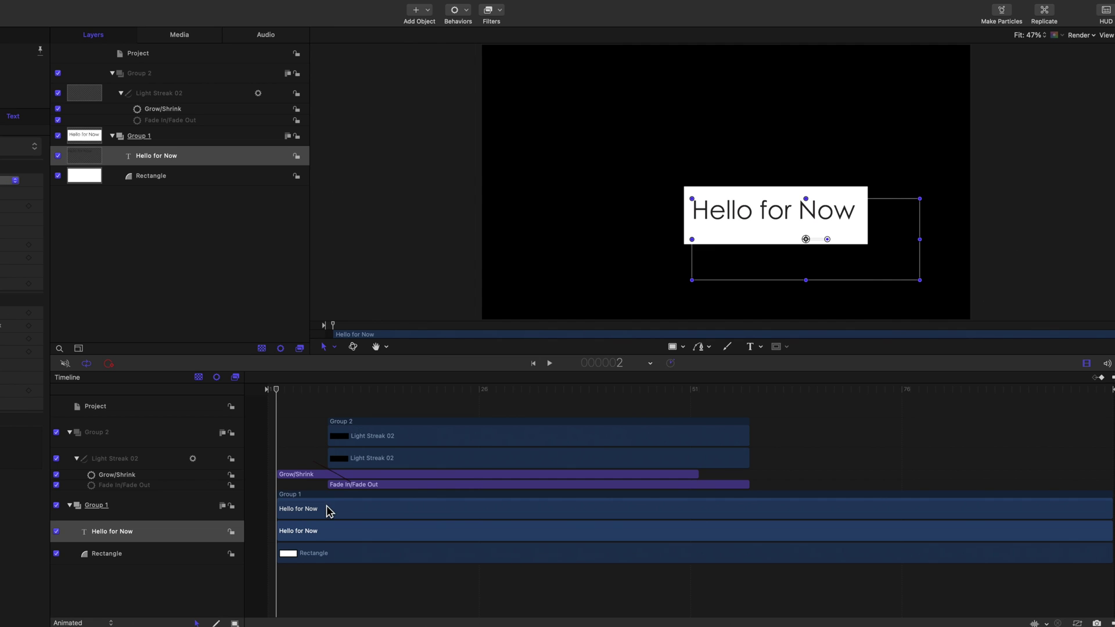
Apply the Text-Basic Arrange In behavior to Hello for Now and preview its playback.
{"action": "left_click", "coordinate": [168, 530]}
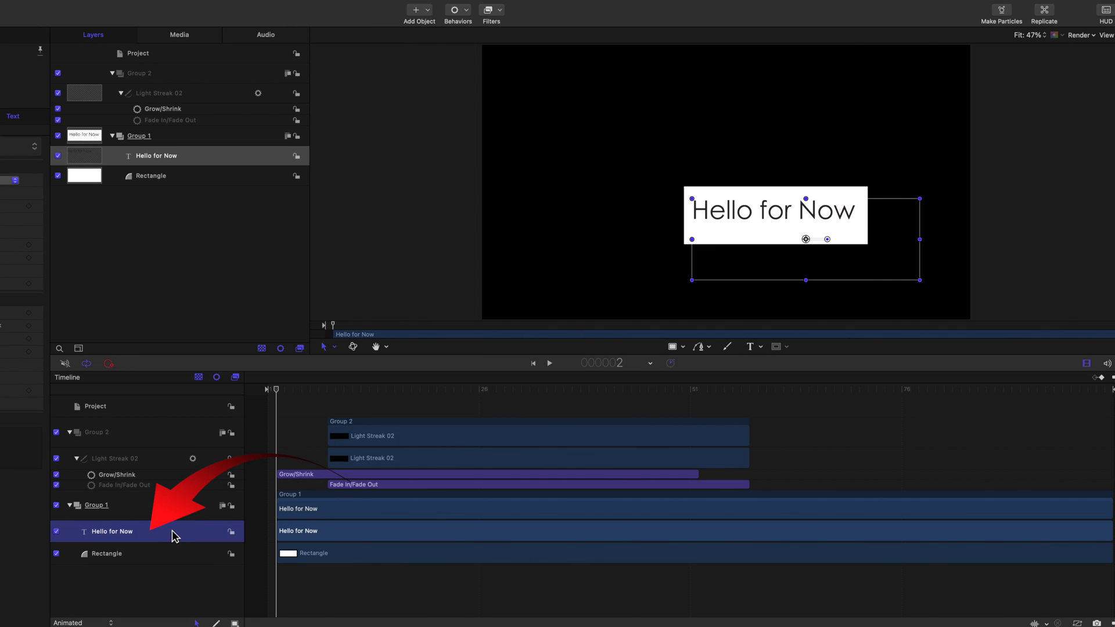
{"action": "left_click", "coordinate": [465, 13]}
{"action": "mouse_move", "coordinate": [489, 161]}
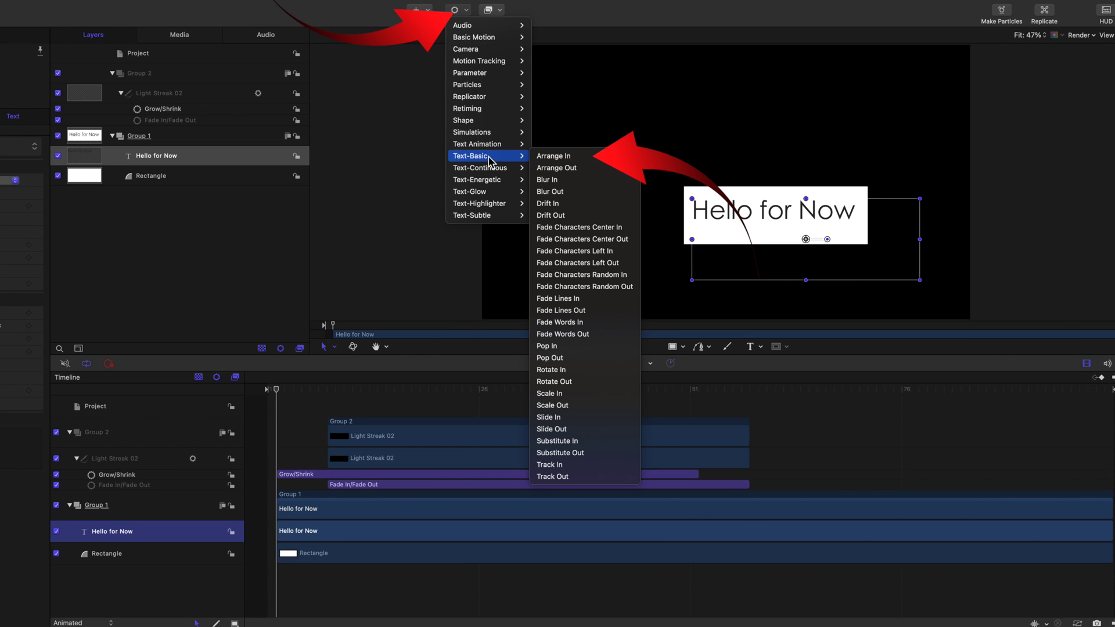
{"action": "left_click", "coordinate": [556, 155]}
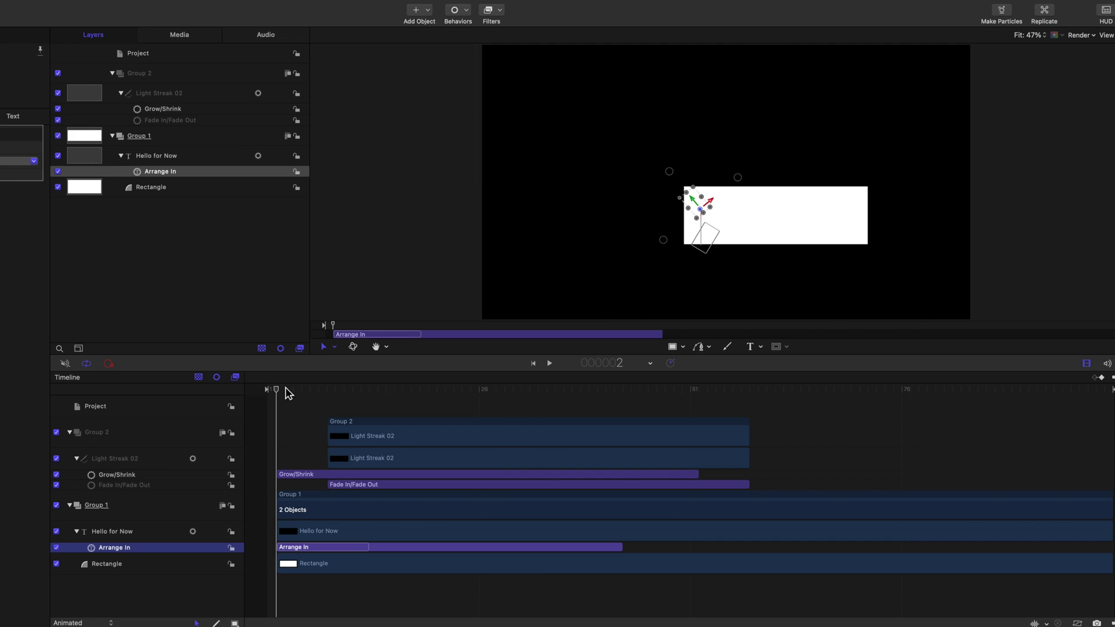
{"action": "key", "text": "space"}
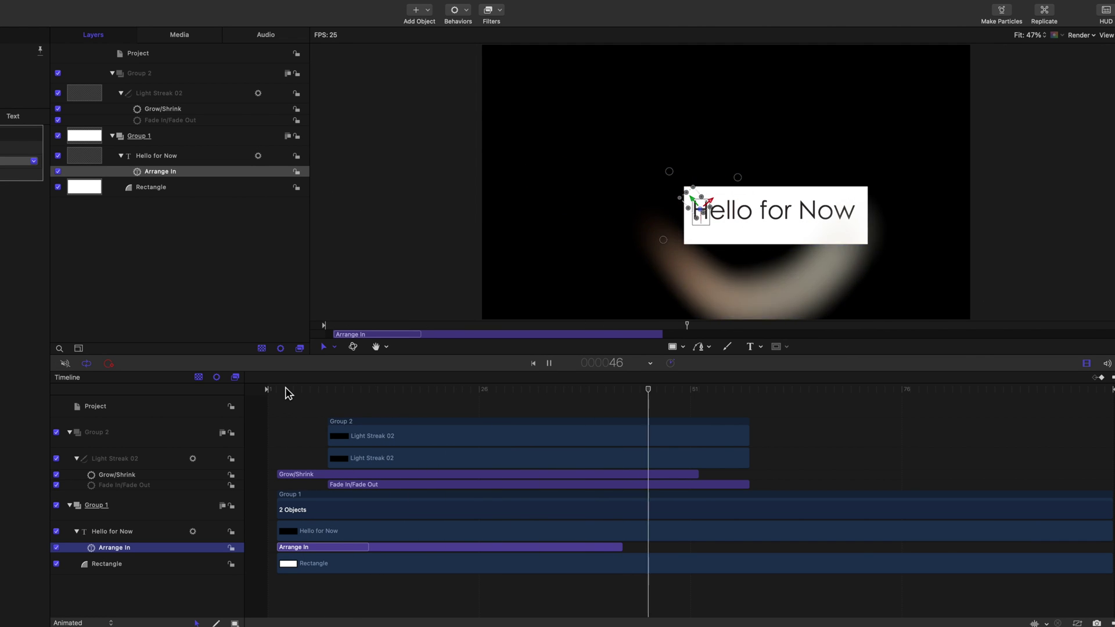
{"action": "key", "text": "space"}
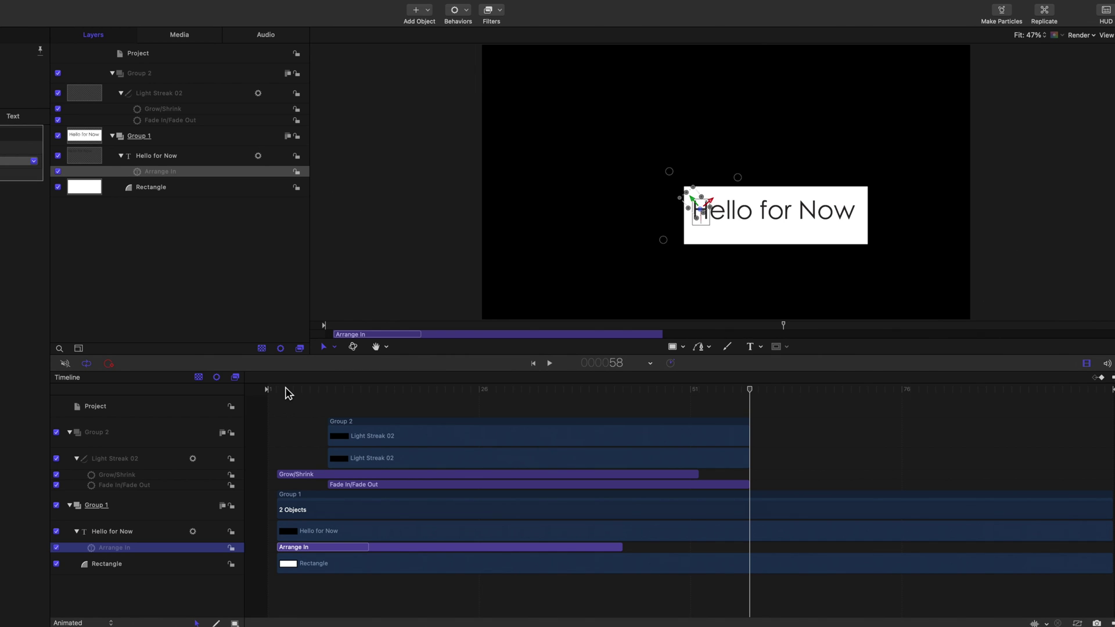
Add the Text-Continuous Kookie behavior to Hello for Now and play it back.
{"action": "left_click", "coordinate": [455, 10]}
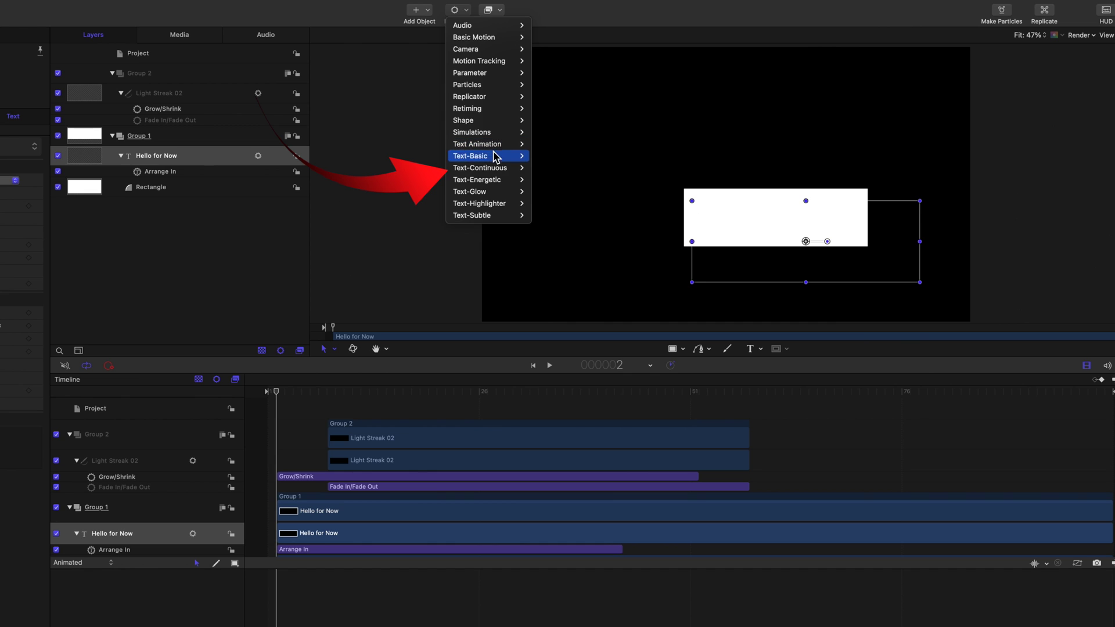
{"action": "mouse_move", "coordinate": [502, 173]}
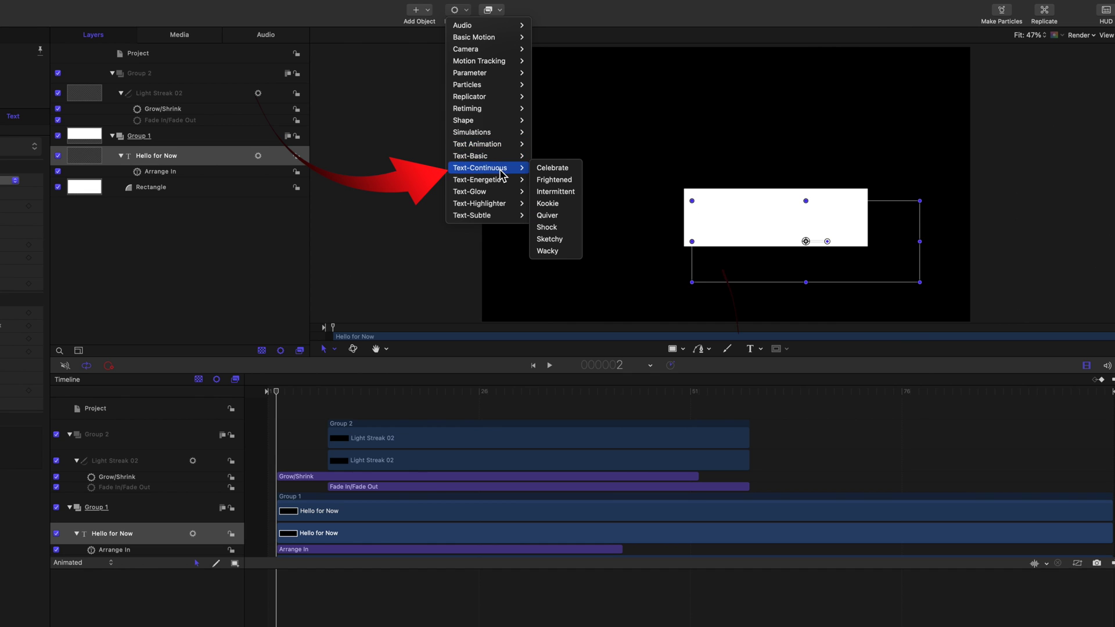
{"action": "left_click", "coordinate": [557, 204]}
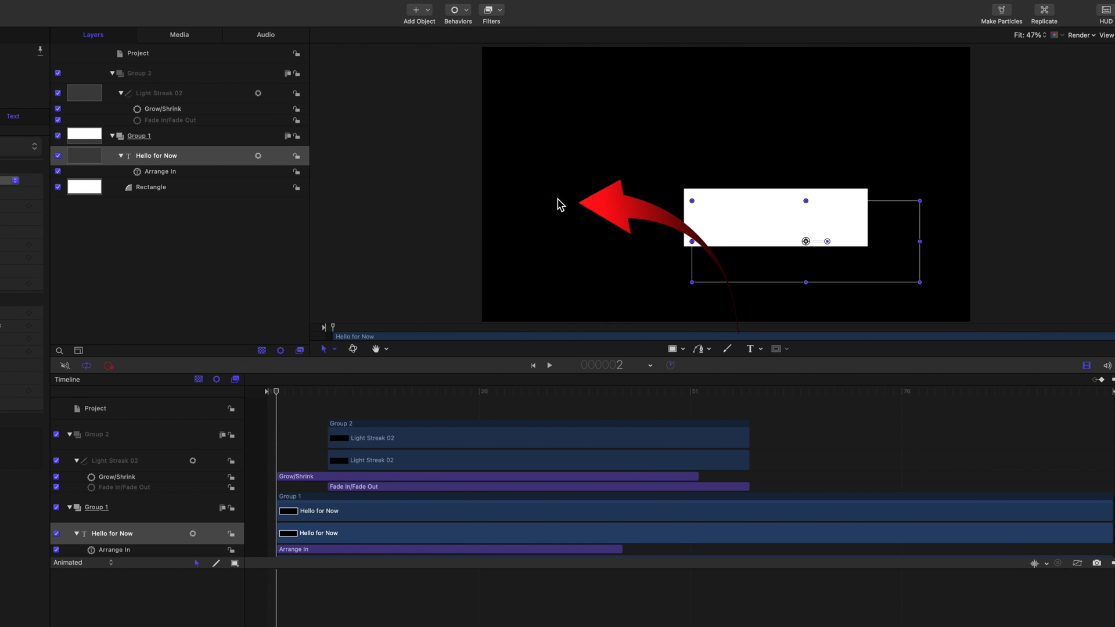
{"action": "key", "text": "space"}
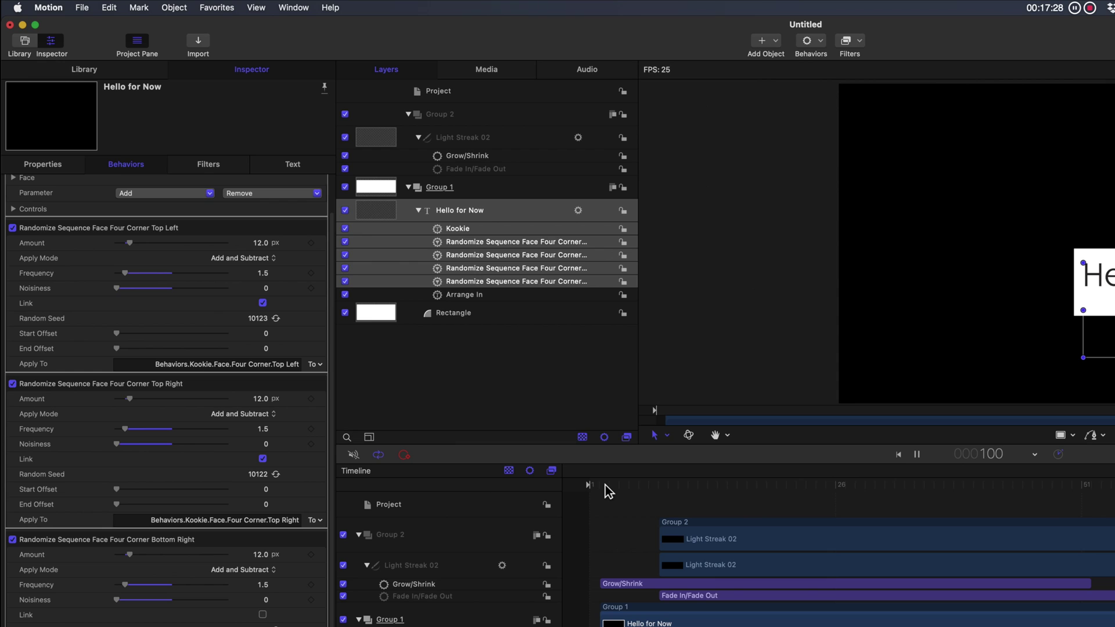
Create a new empty Group 3 and add a Drop Zone inside it.
{"action": "left_click", "coordinate": [605, 486]}
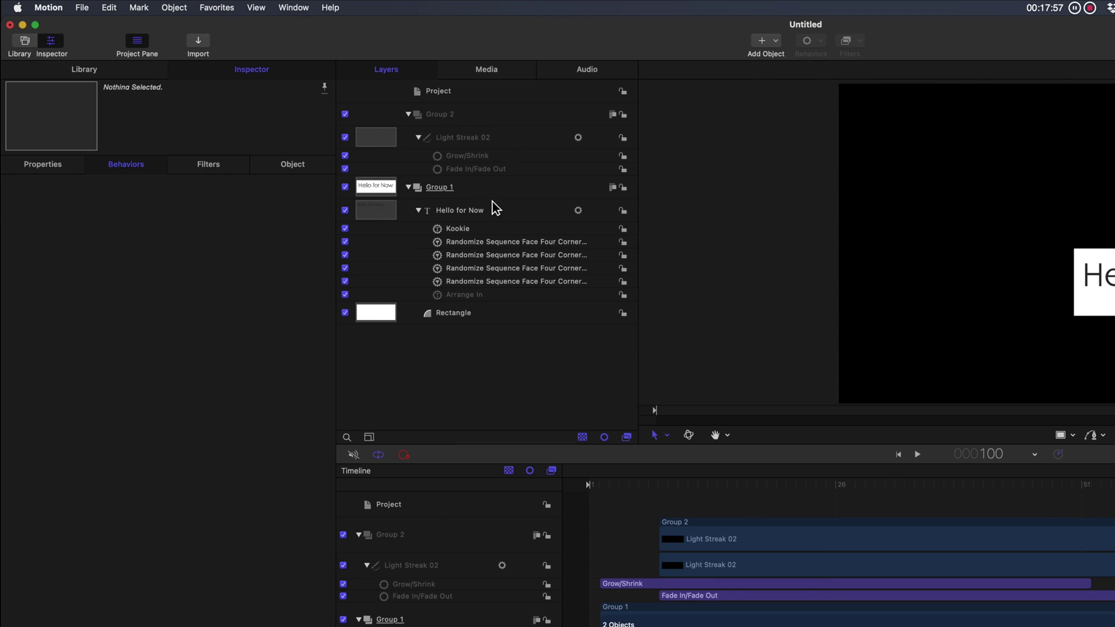
{"action": "left_click", "coordinate": [175, 8]}
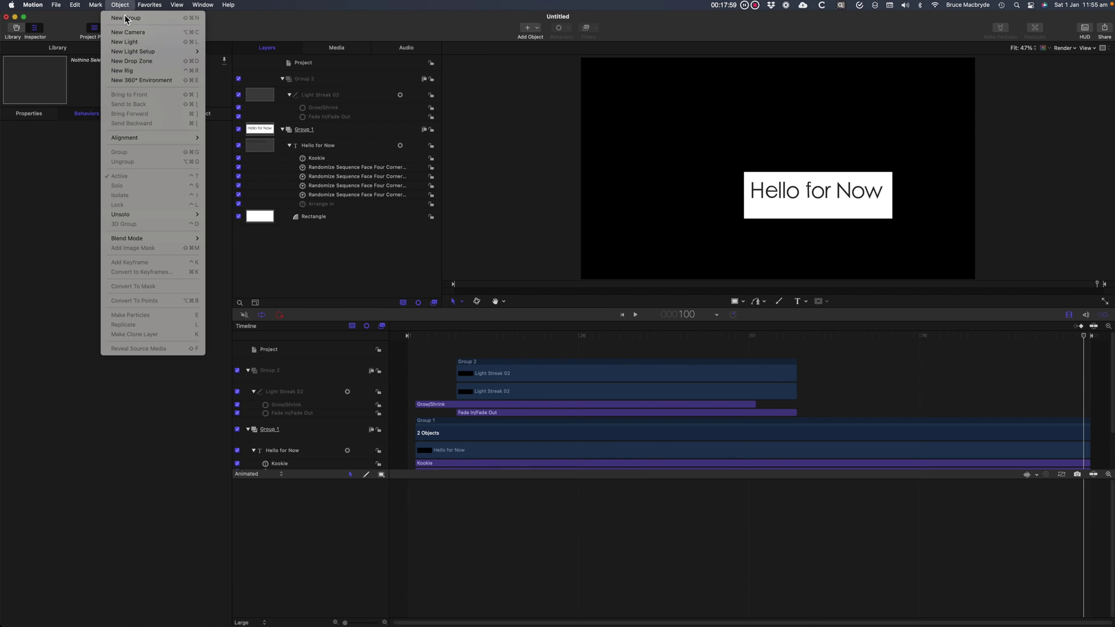
{"action": "left_click", "coordinate": [183, 27]}
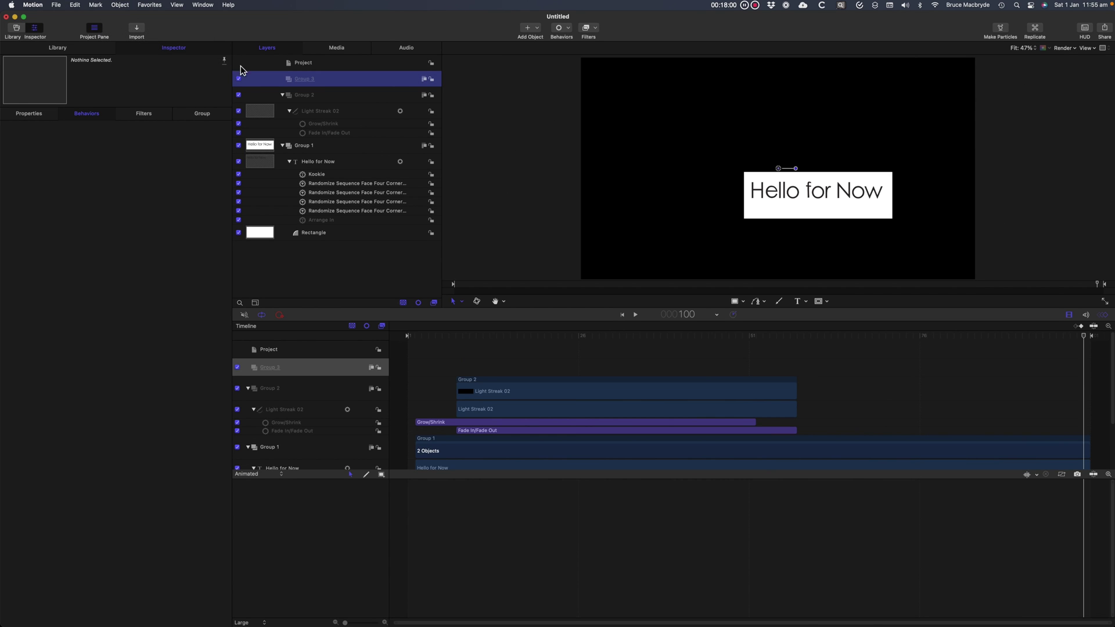
{"action": "left_click", "coordinate": [309, 82]}
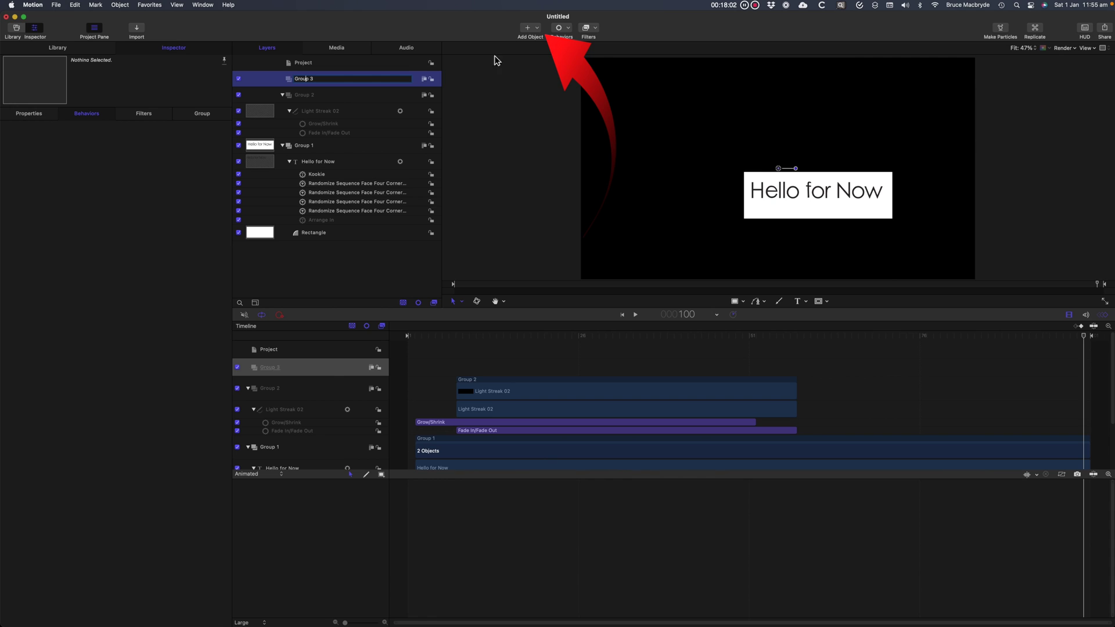
{"action": "left_click", "coordinate": [537, 29]}
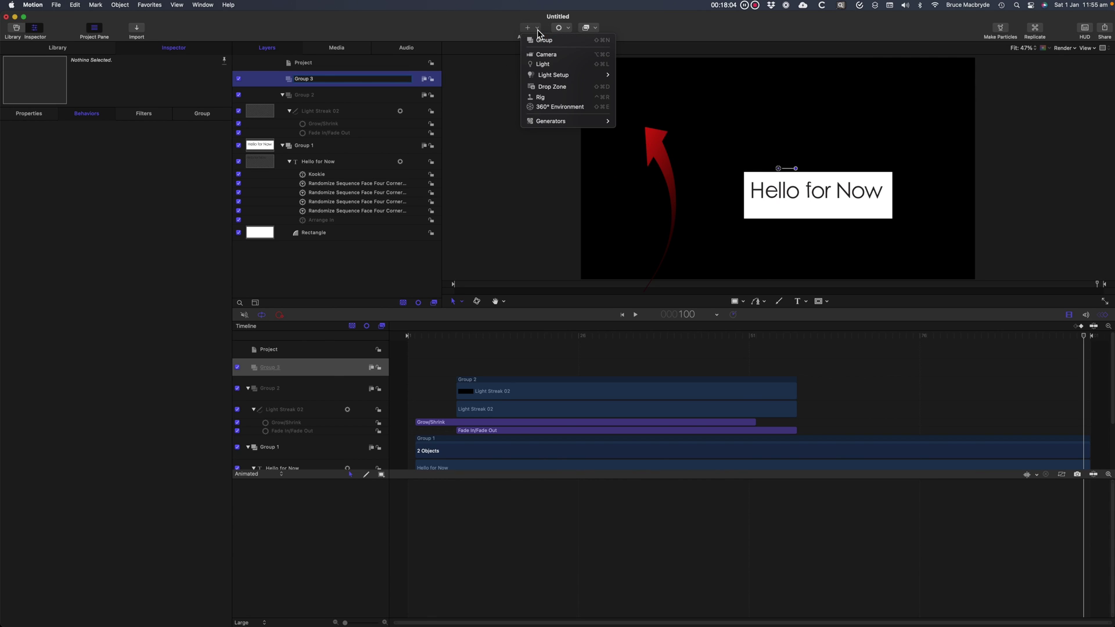
{"action": "left_click", "coordinate": [563, 87]}
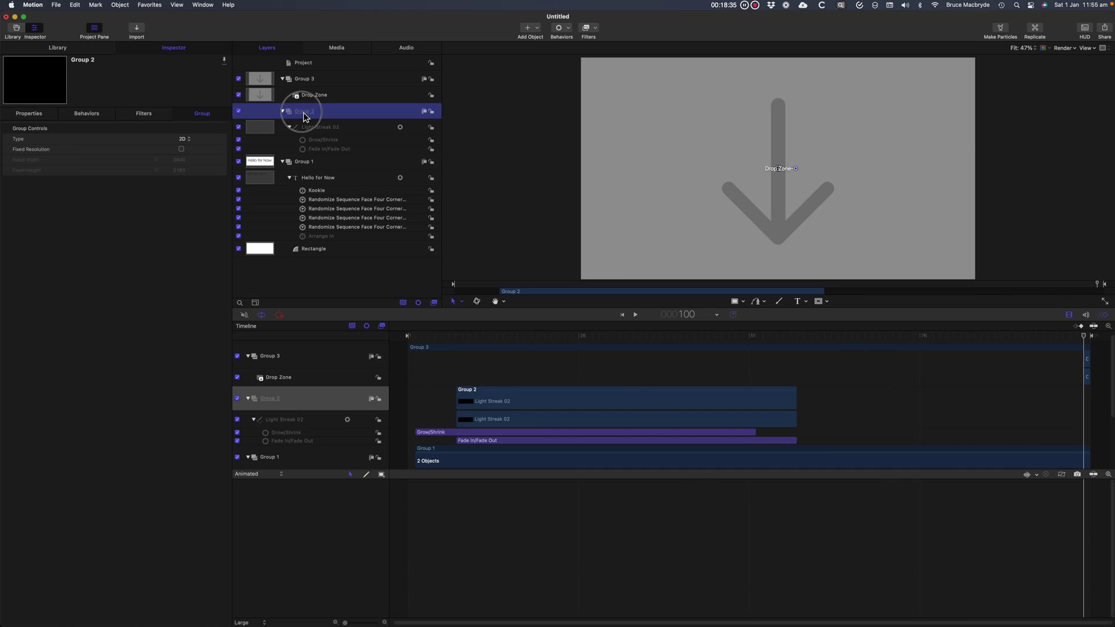
Move Group 2 to the top of the layers and nest Group 1 inside it.
{"action": "left_click_drag", "start_coordinate": [298, 112], "coordinate": [316, 78]}
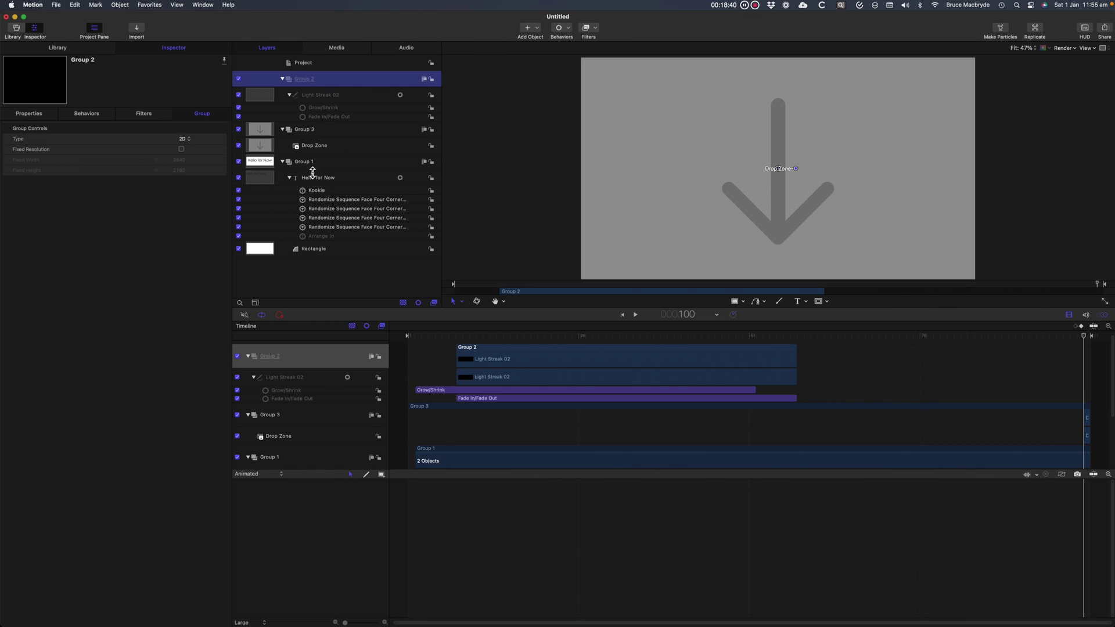
{"action": "left_click_drag", "start_coordinate": [300, 162], "coordinate": [311, 84]}
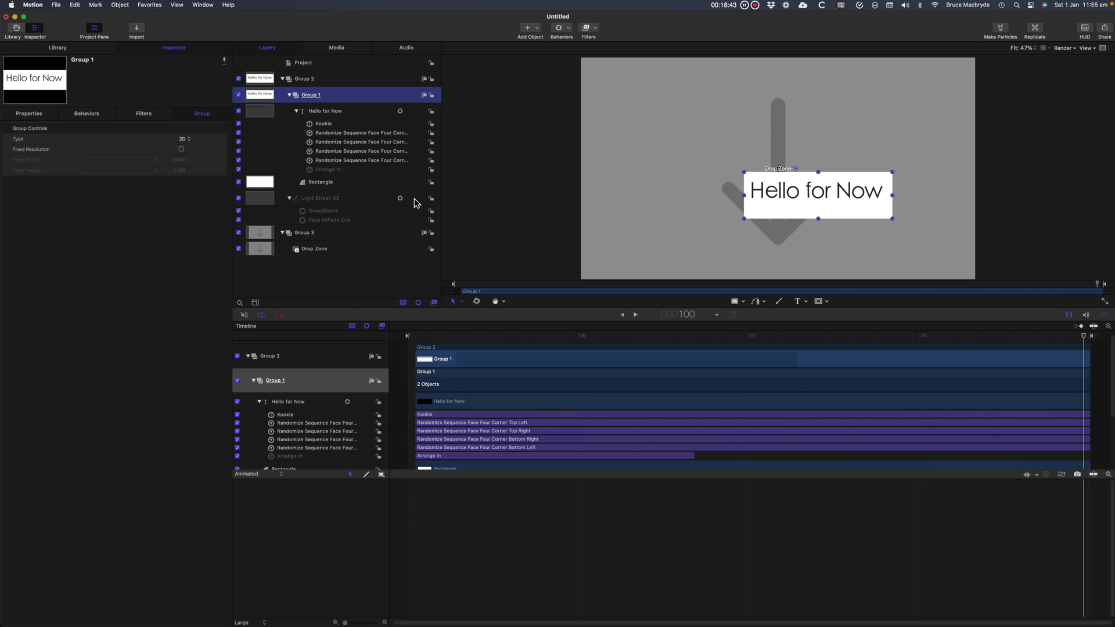
{"action": "left_click", "coordinate": [261, 255]}
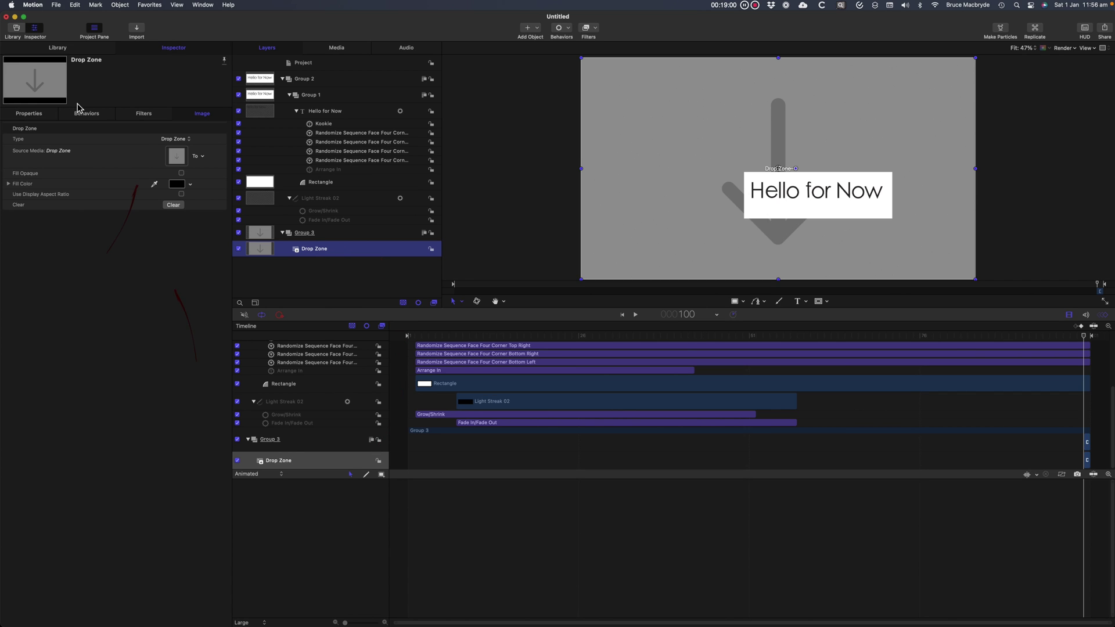
Place the beach photo from the Photos library into the Drop Zone.
{"action": "left_click", "coordinate": [63, 50]}
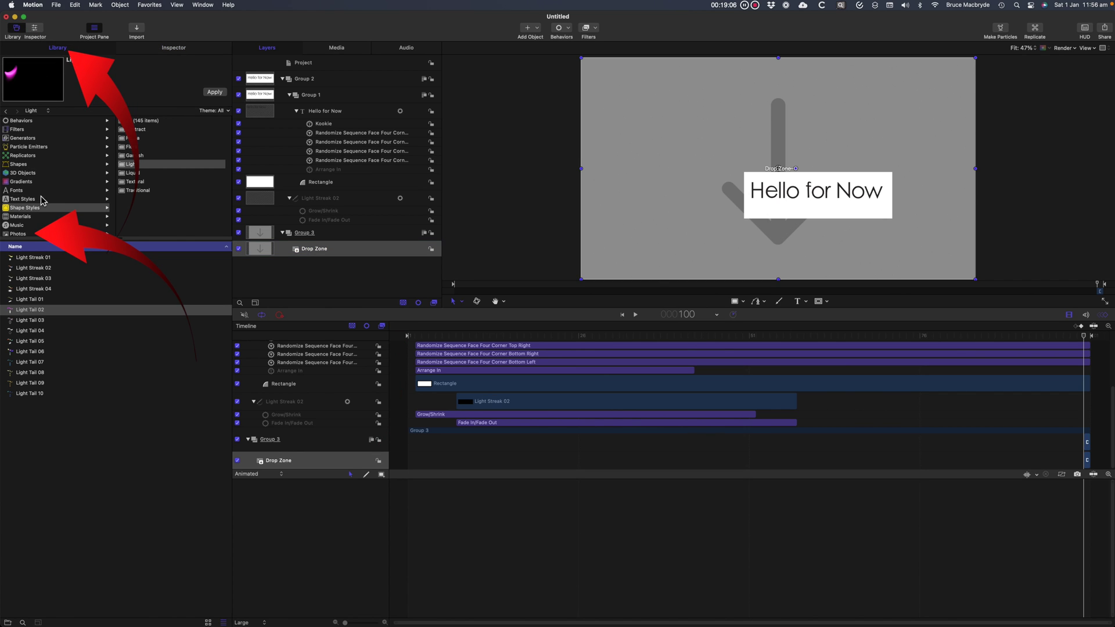
{"action": "scroll", "coordinate": [28, 232], "scroll_direction": "down", "scroll_amount": 1}
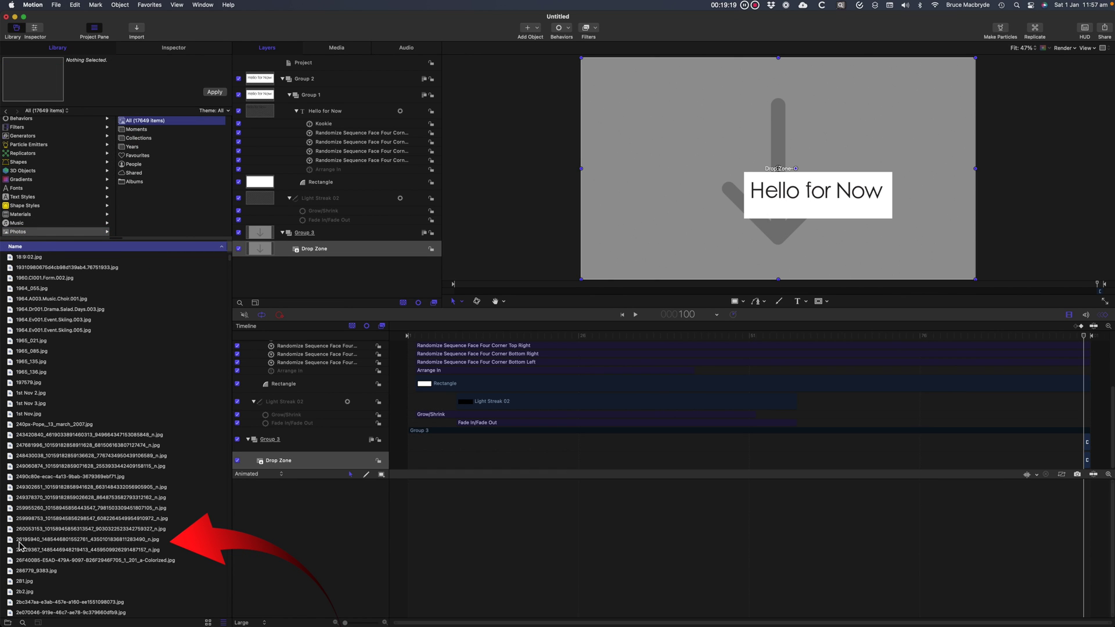
{"action": "left_click", "coordinate": [19, 540]}
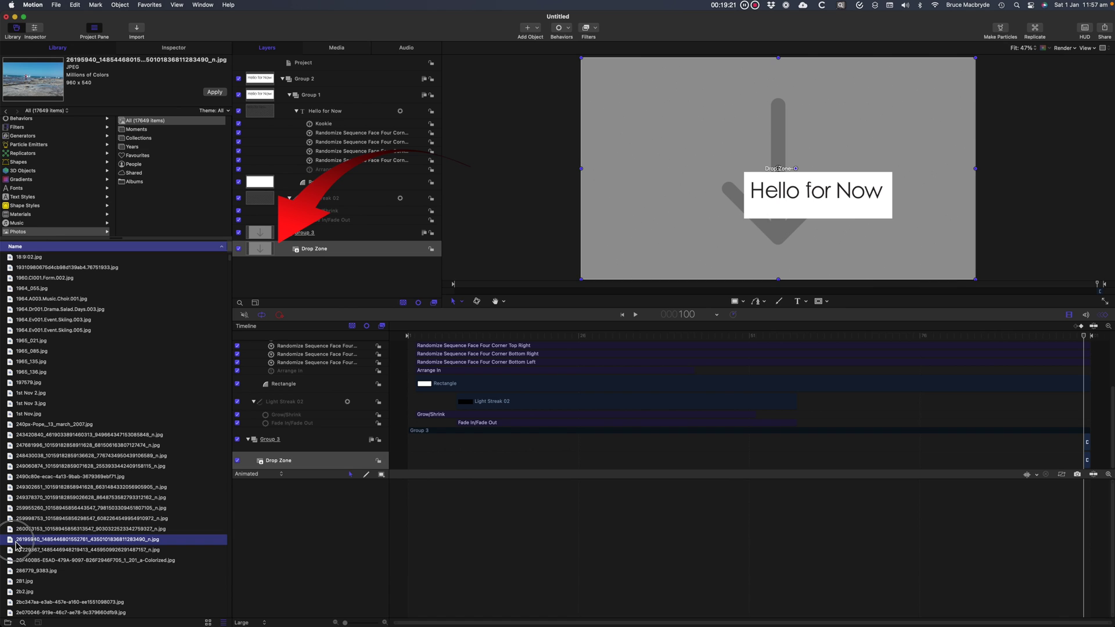
{"action": "left_click_drag", "start_coordinate": [16, 546], "coordinate": [222, 385]}
{"action": "left_click_drag", "start_coordinate": [257, 235], "coordinate": [259, 247]}
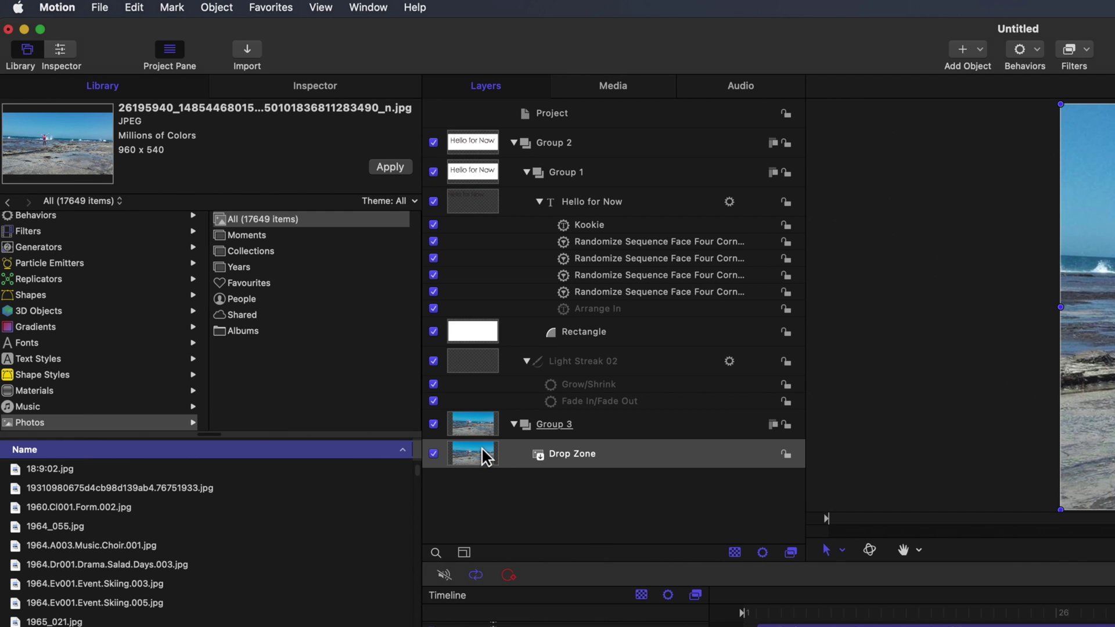
Keep the Drop Zone layer's image type set to Drop Zone.
{"action": "left_click", "coordinate": [265, 245]}
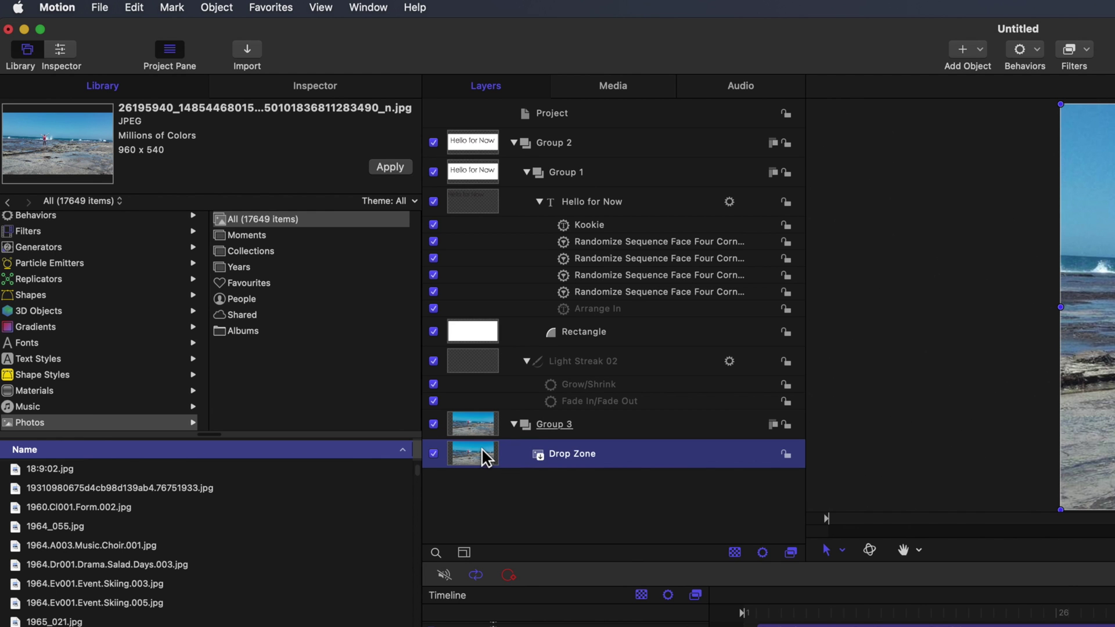
{"action": "left_click", "coordinate": [329, 88]}
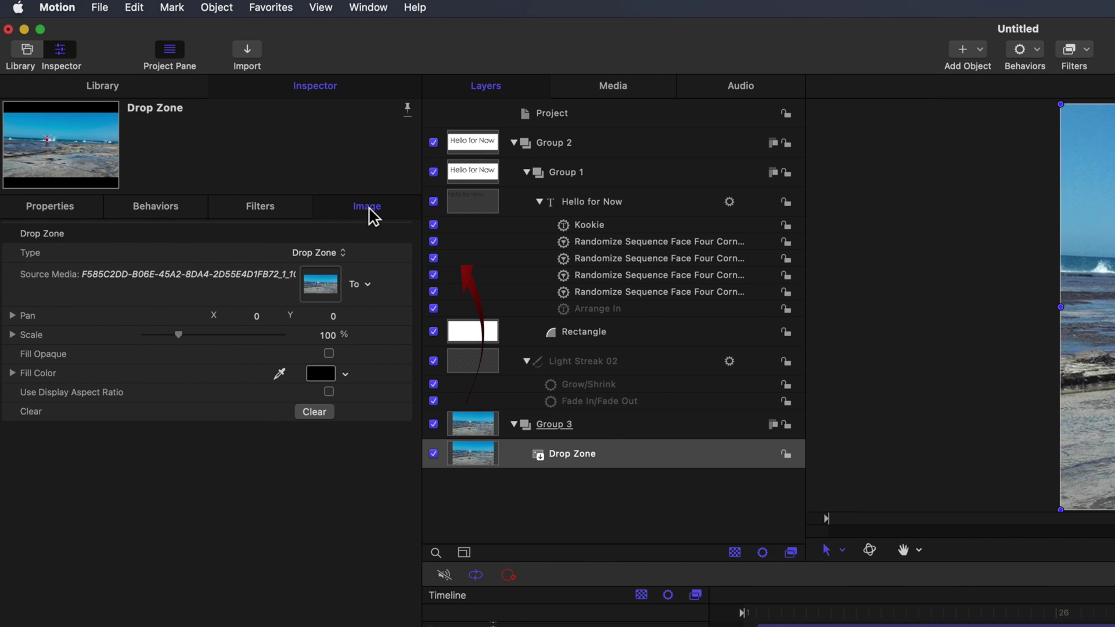
{"action": "left_click", "coordinate": [331, 254]}
{"action": "left_click", "coordinate": [327, 258]}
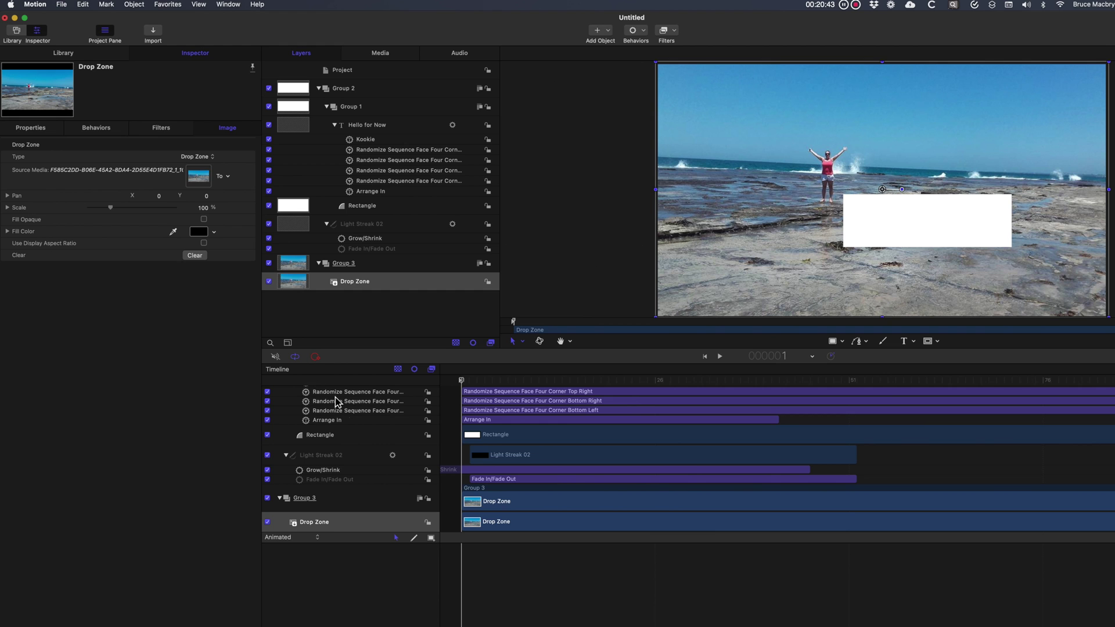
{"action": "scroll", "coordinate": [372, 488], "scroll_direction": "up", "scroll_amount": 2}
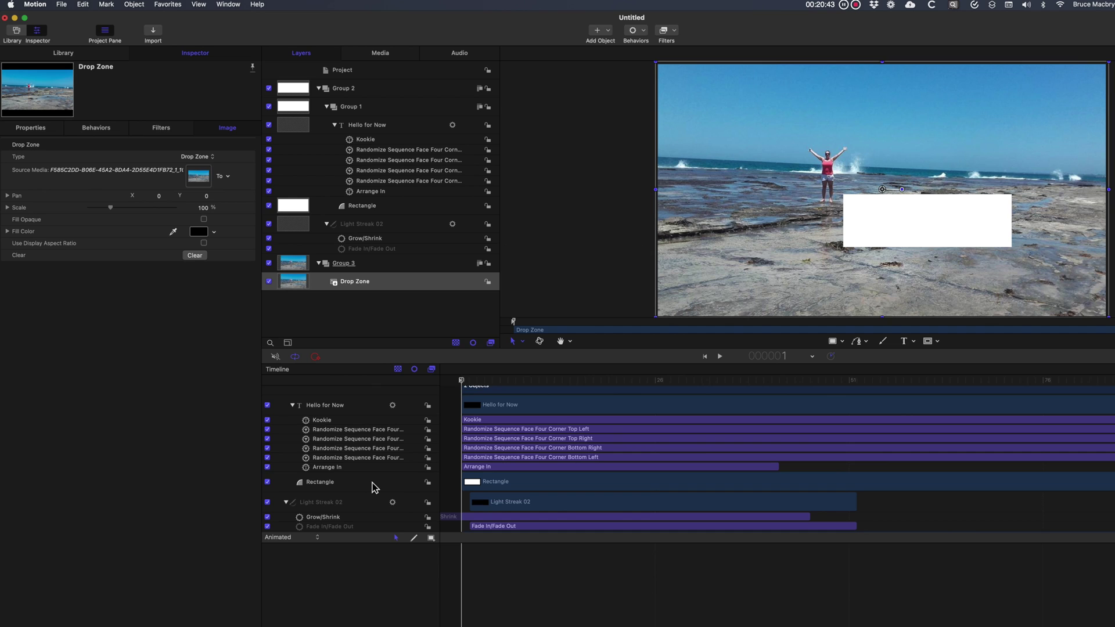
{"action": "scroll", "coordinate": [373, 483], "scroll_direction": "up", "scroll_amount": 1}
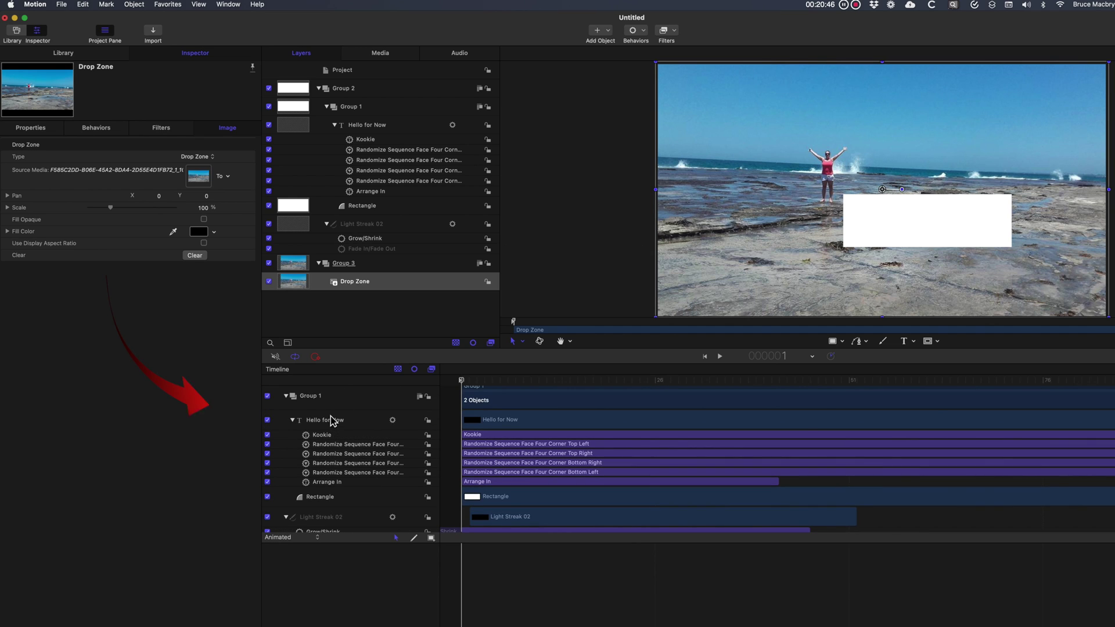
Move Group 1's Hello box to the lower right of the frame.
{"action": "left_click", "coordinate": [314, 400]}
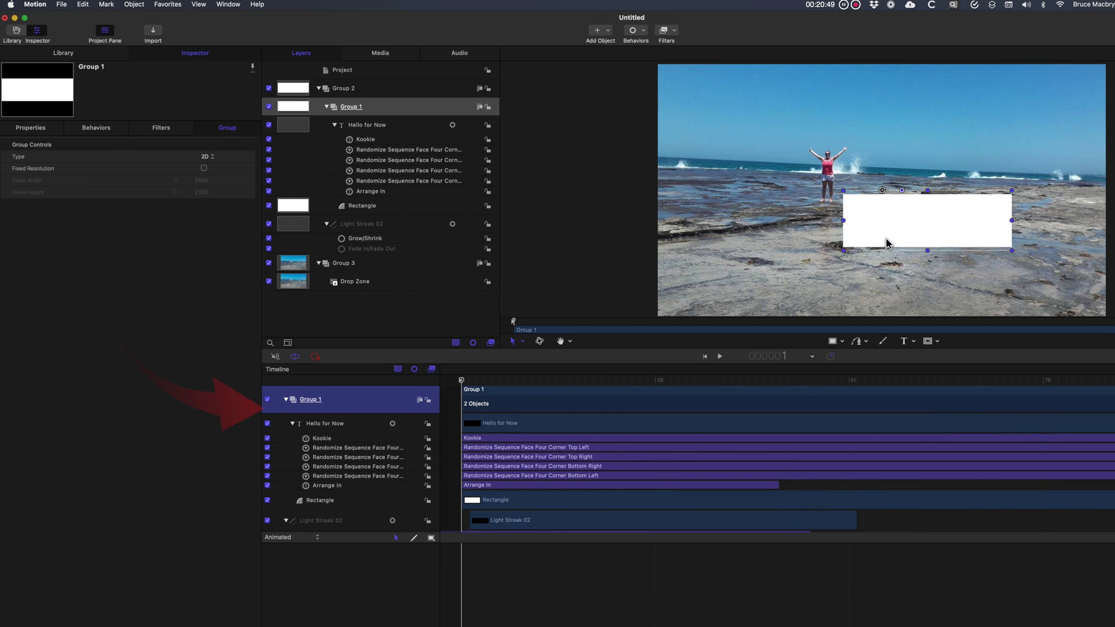
{"action": "left_click", "coordinate": [609, 381]}
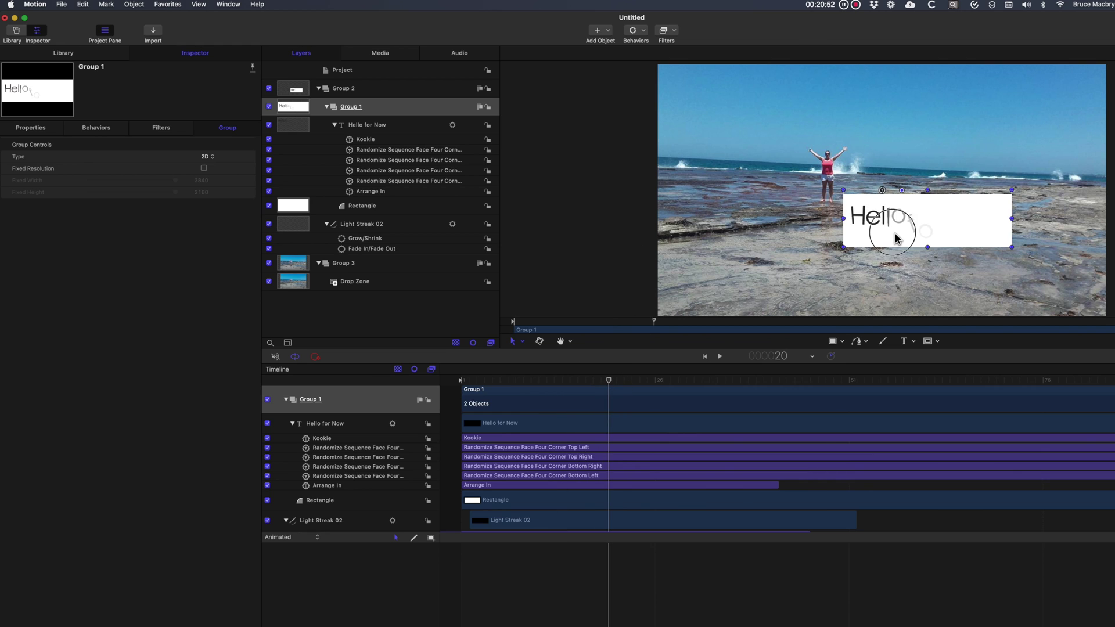
{"action": "left_click_drag", "start_coordinate": [897, 236], "coordinate": [943, 281]}
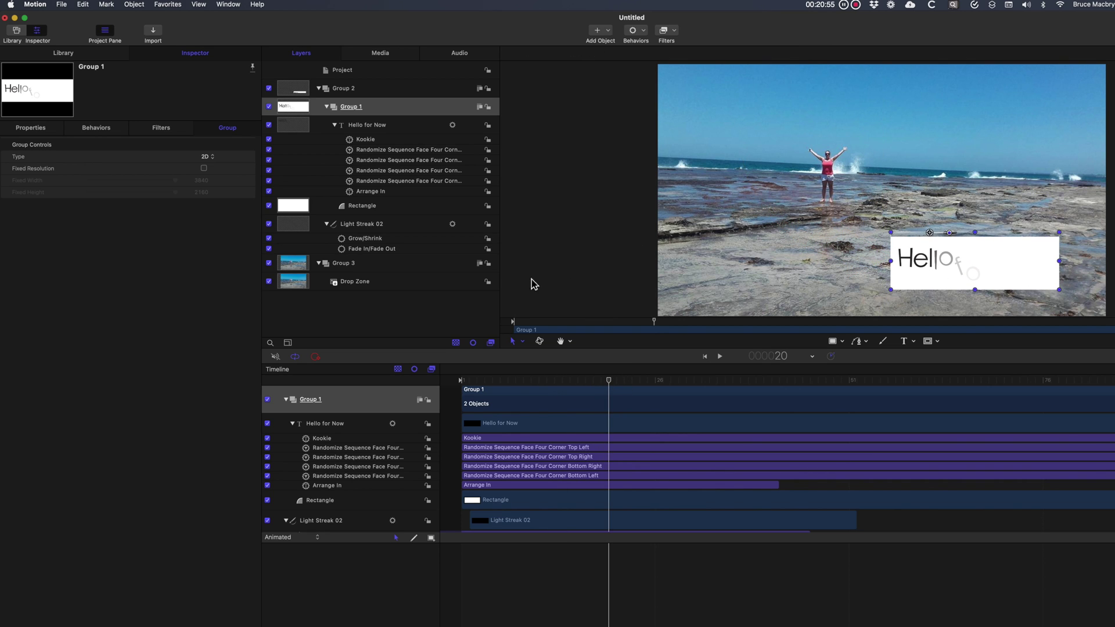
Publish the Drop Zone's Opacity parameter from its Properties, then test dimming the image.
{"action": "left_click", "coordinate": [301, 285]}
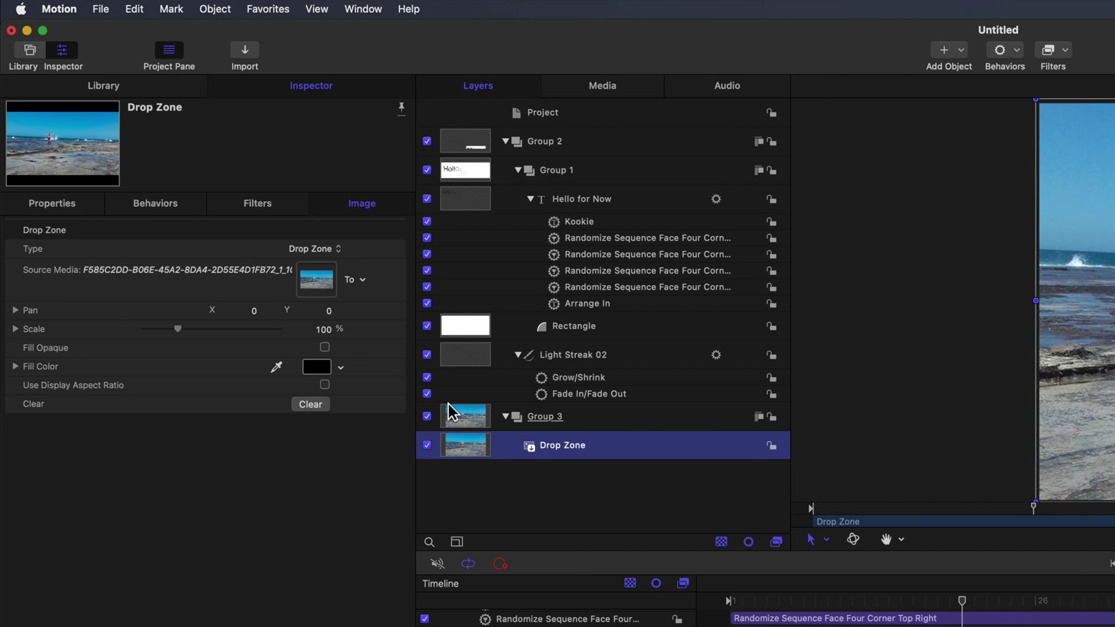
{"action": "left_click", "coordinate": [56, 210]}
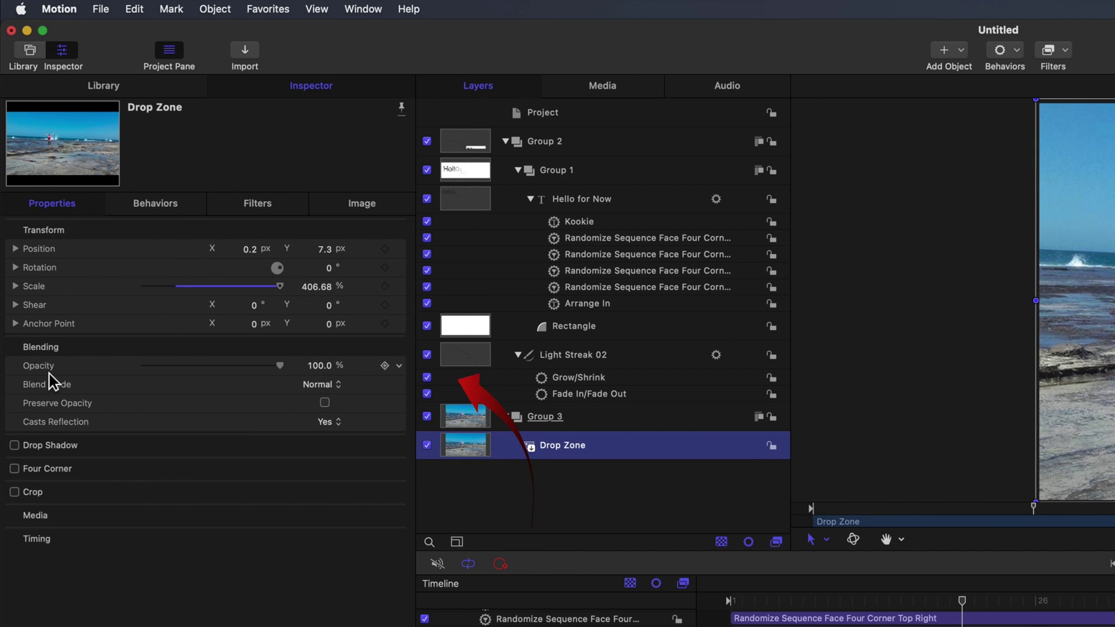
{"action": "left_click", "coordinate": [400, 368]}
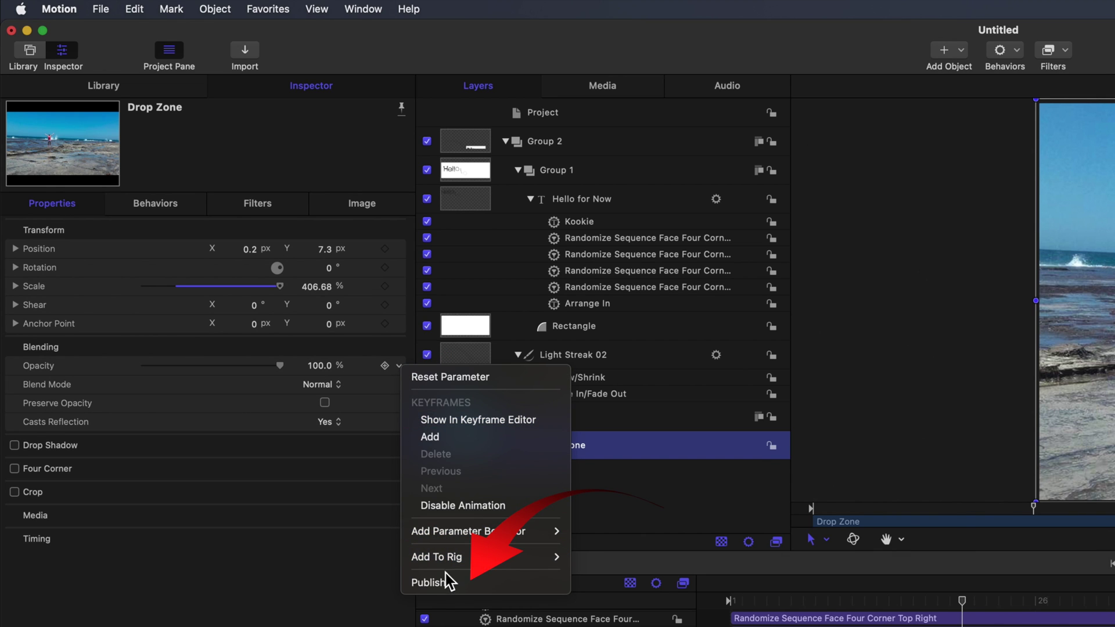
{"action": "left_click", "coordinate": [430, 582]}
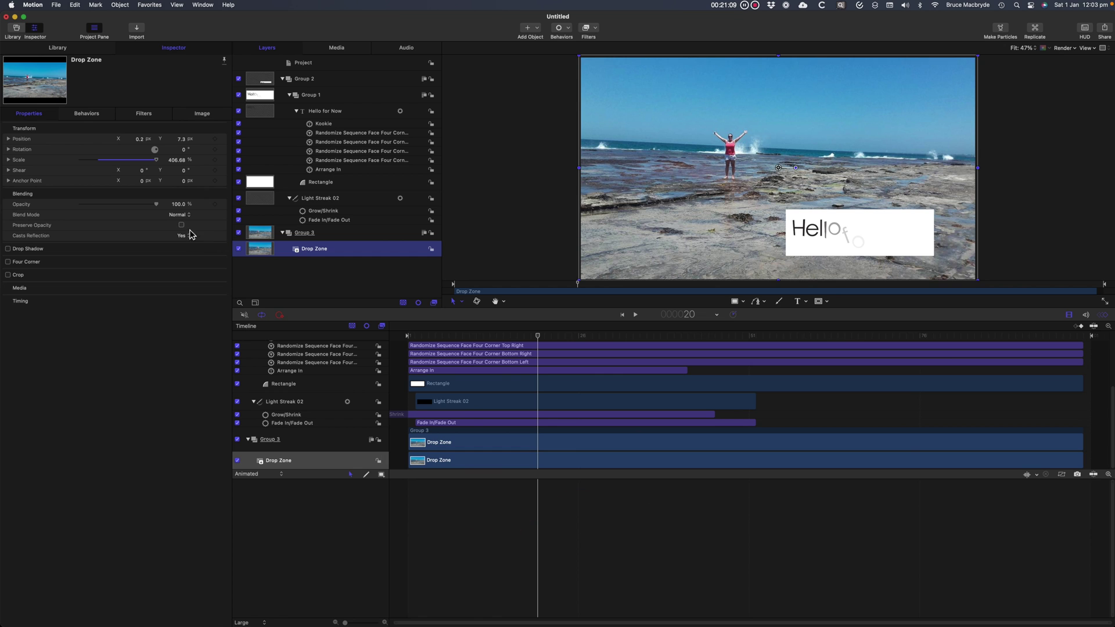
{"action": "left_click_drag", "start_coordinate": [161, 210], "coordinate": [82, 204]}
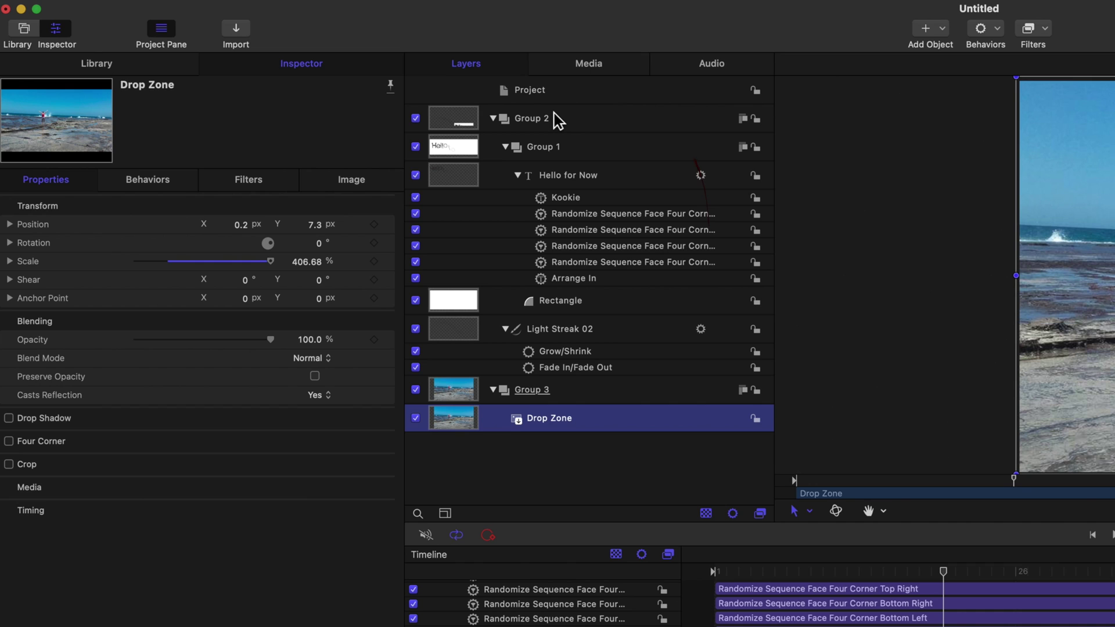
In the Project's Publishing pane, move Opacity above Source Media and rename it 'Hide Background'.
{"action": "left_click", "coordinate": [548, 92]}
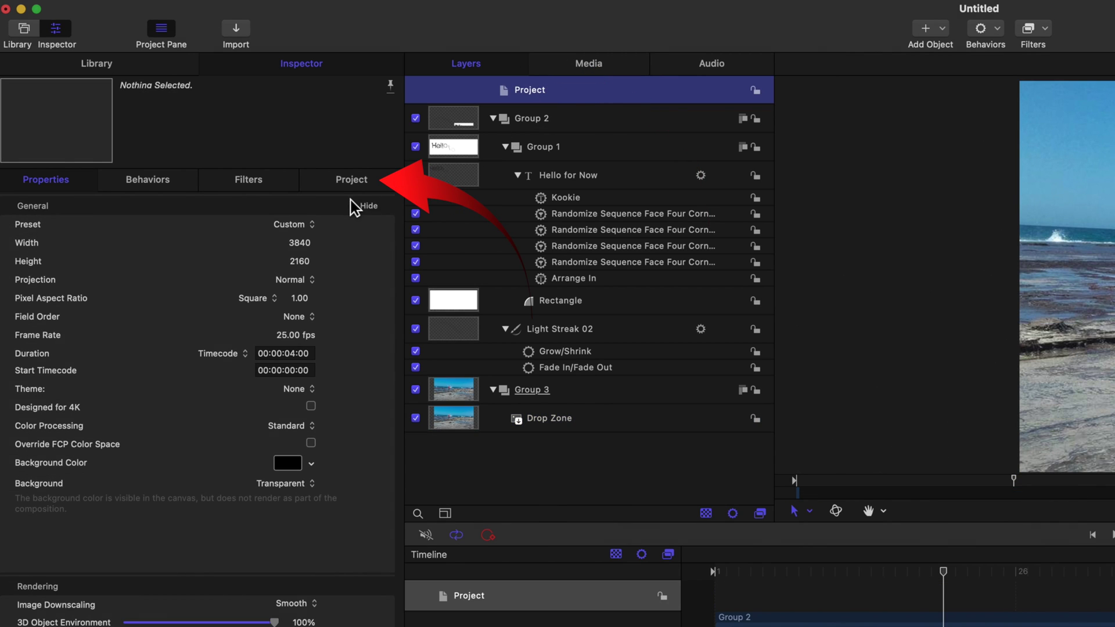
{"action": "left_click", "coordinate": [355, 185]}
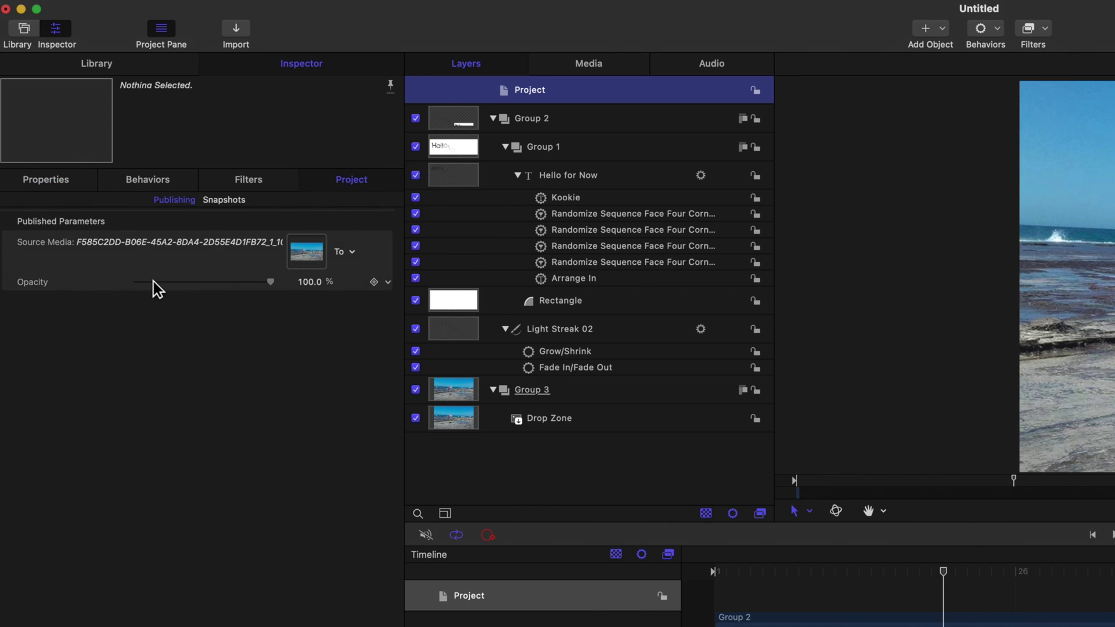
{"action": "left_click", "coordinate": [44, 286]}
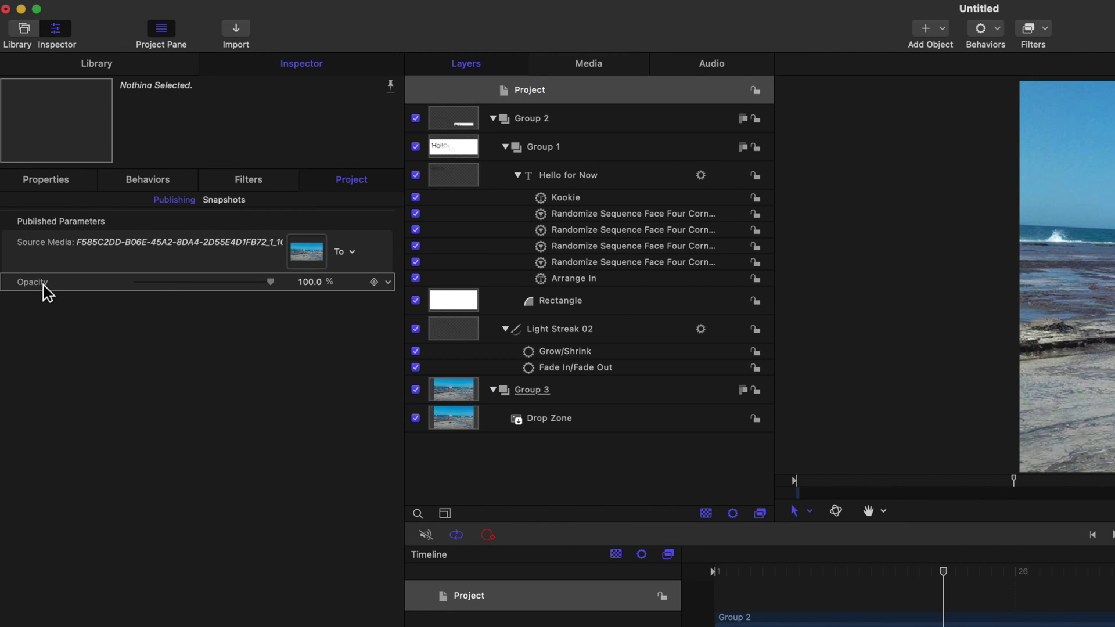
{"action": "mouse_move", "coordinate": [44, 290]}
{"action": "left_mouse_down"}
{"action": "mouse_move", "coordinate": [40, 269]}
{"action": "mouse_move", "coordinate": [104, 267]}
{"action": "left_mouse_up"}
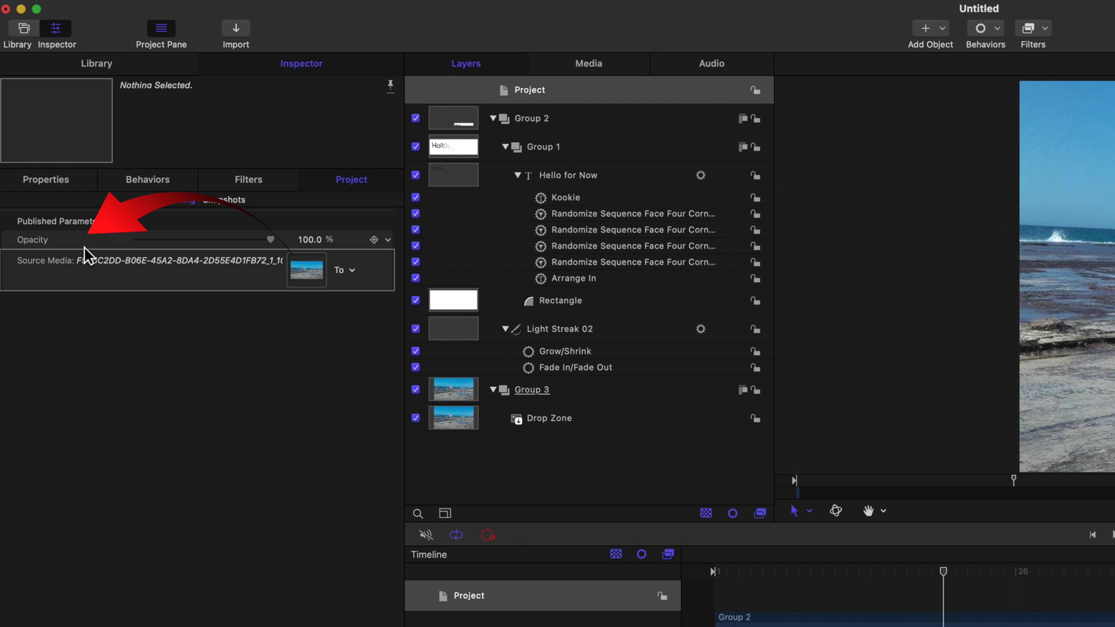
{"action": "double_click", "coordinate": [40, 246]}
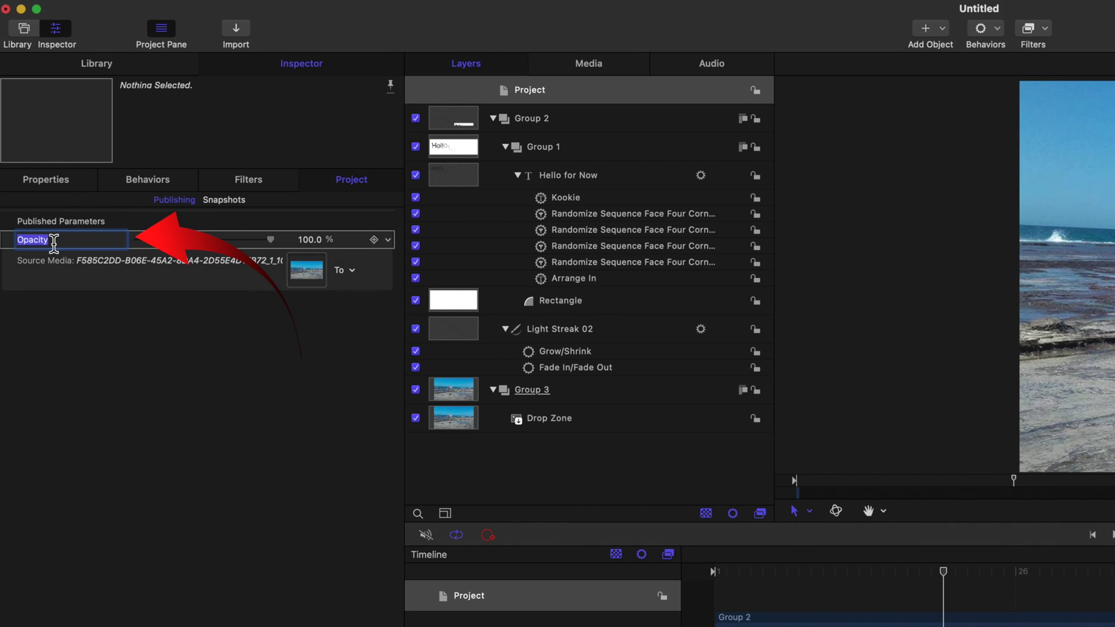
{"action": "type", "text": "Hide Bac"}
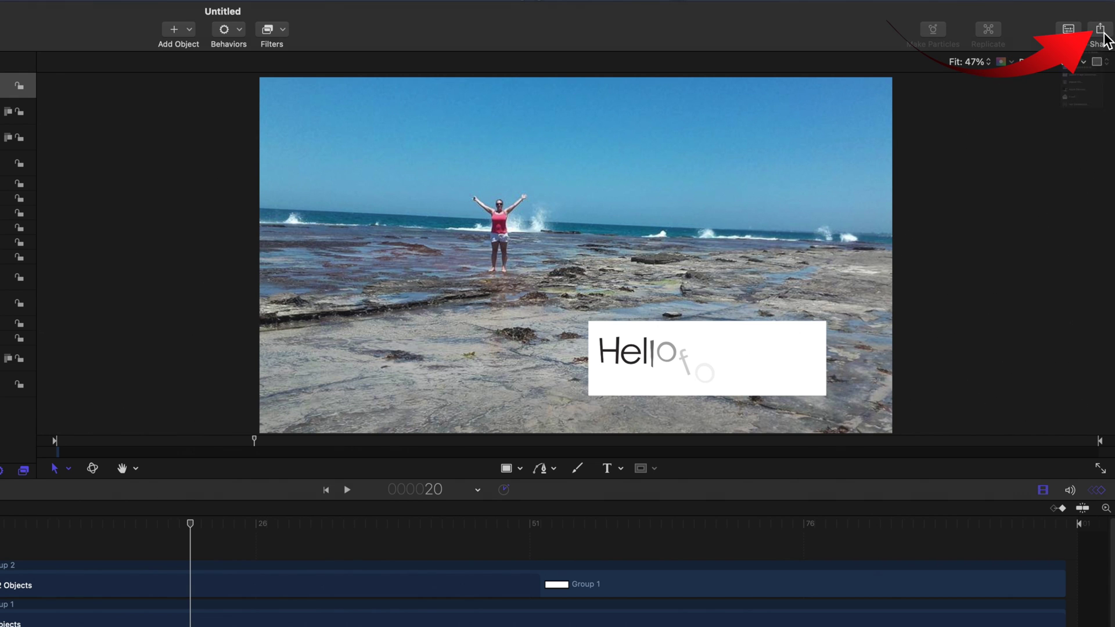
Save as a Final Cut Pro title template named 'Sample Title' and open the Category choices.
{"action": "left_click", "coordinate": [1102, 32]}
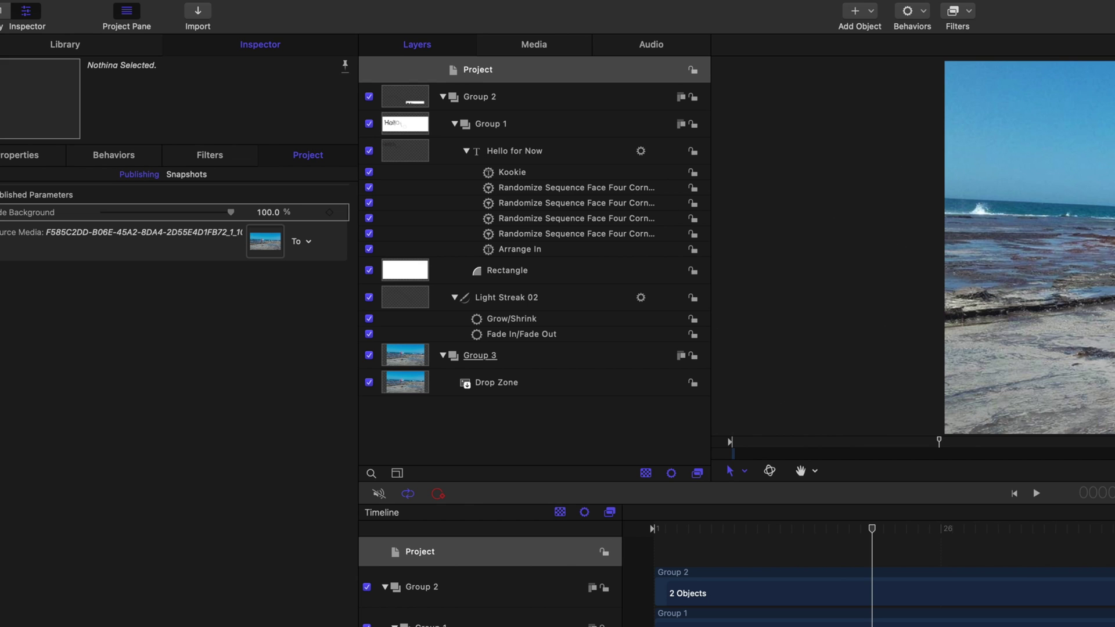
{"action": "left_click", "coordinate": [58, 0]}
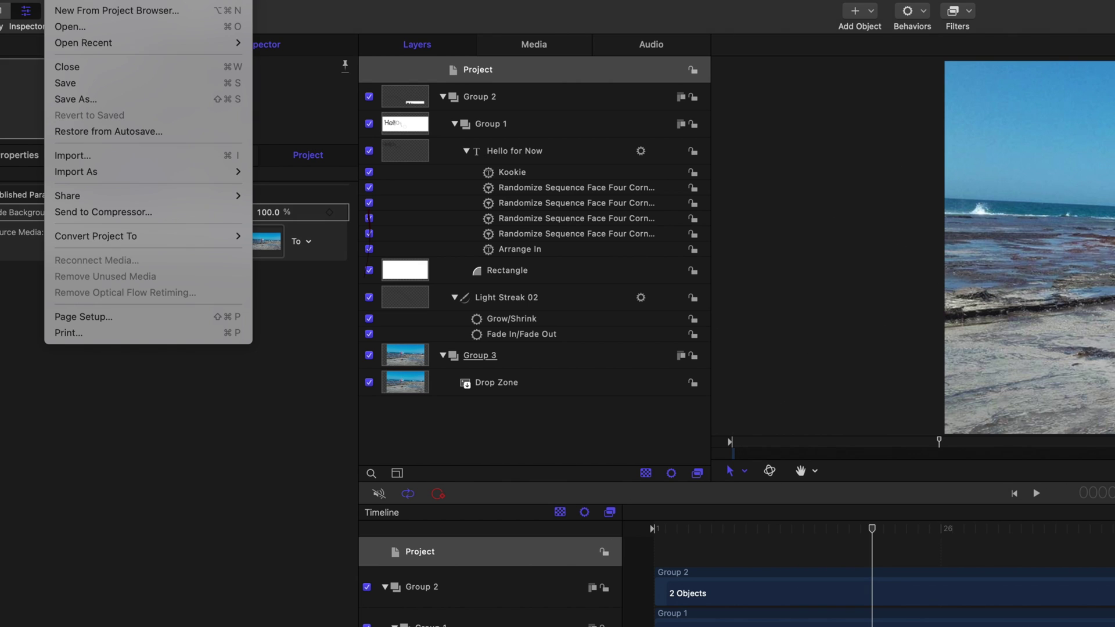
{"action": "left_click", "coordinate": [84, 102]}
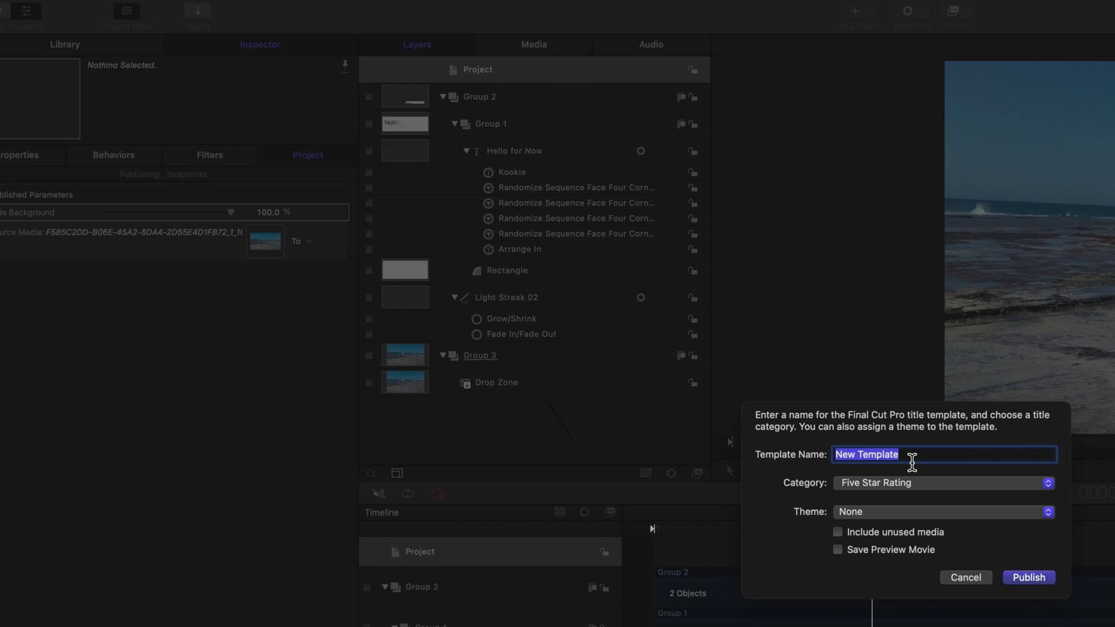
{"action": "type", "text": "Sample"}
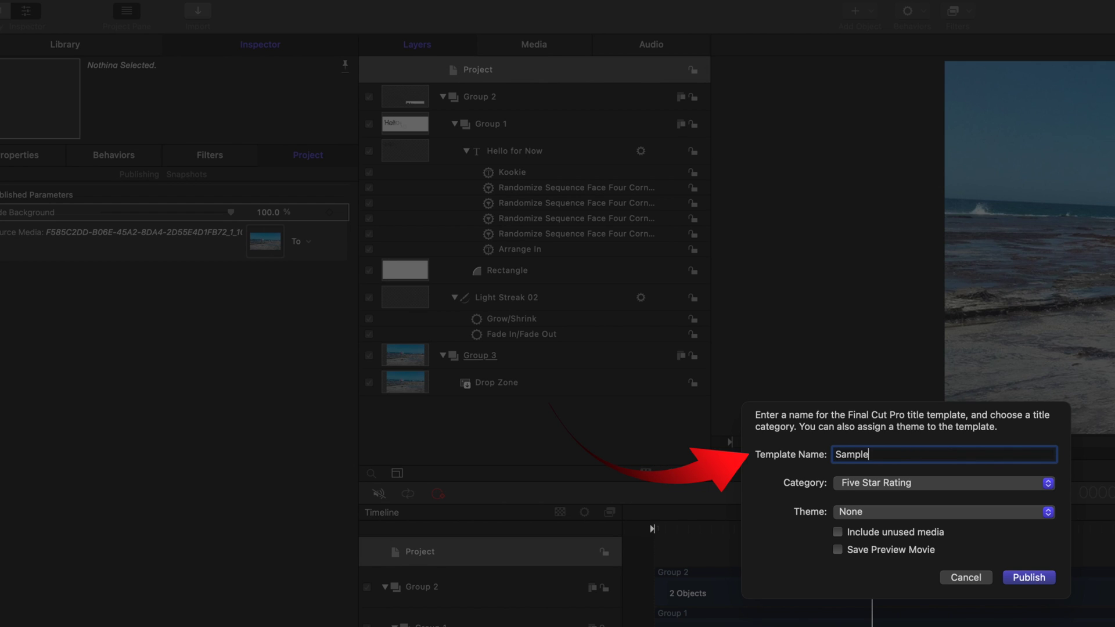
{"action": "type", "text": " Title"}
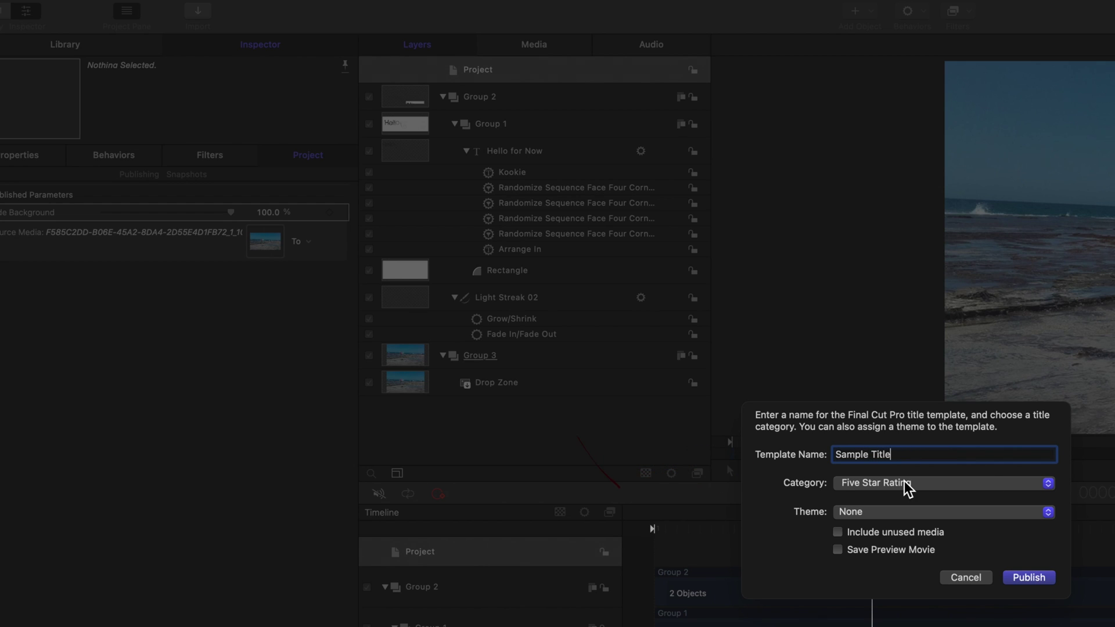
{"action": "left_click", "coordinate": [904, 483]}
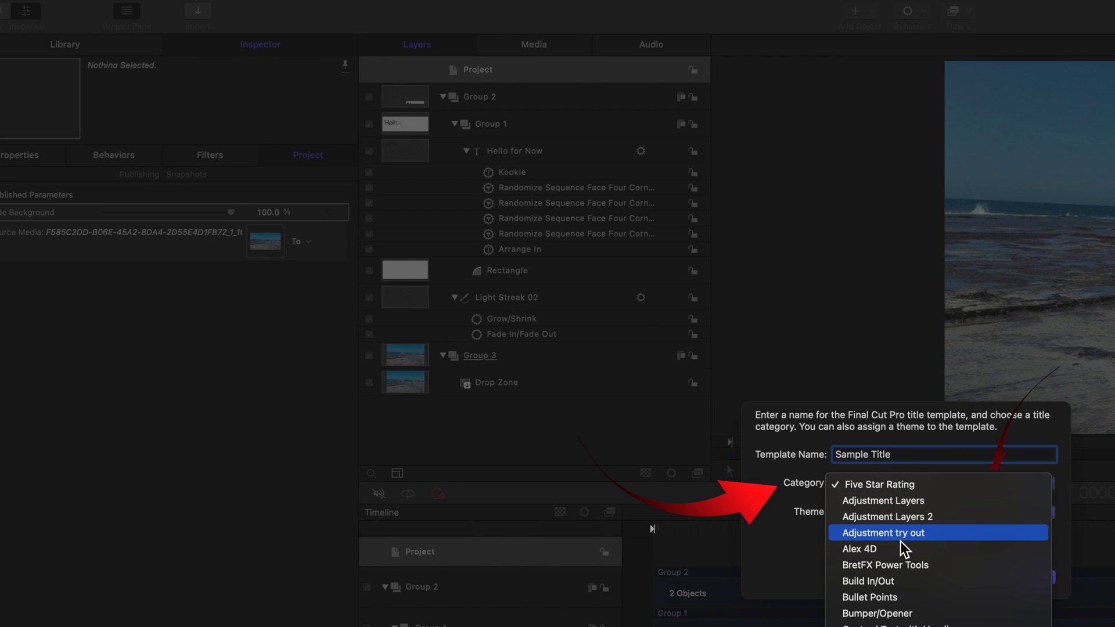
Publish the template under Build In/Out and add Sample Title to the timeline after the intro clip.
{"action": "left_click", "coordinate": [901, 587]}
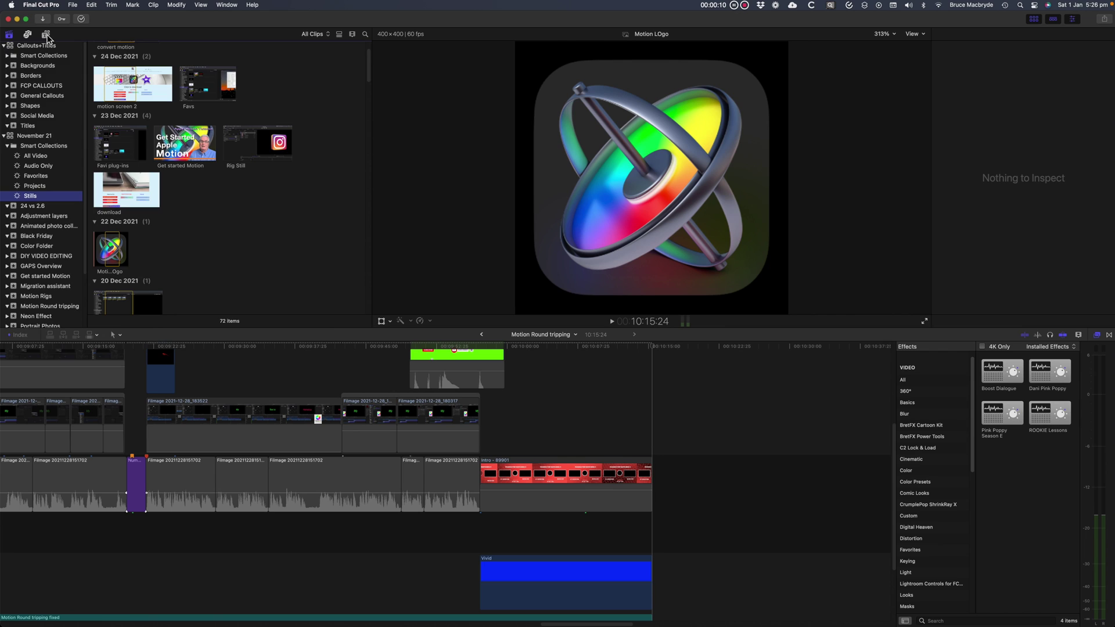
{"action": "left_click", "coordinate": [46, 35]}
{"action": "left_click", "coordinate": [4, 45]}
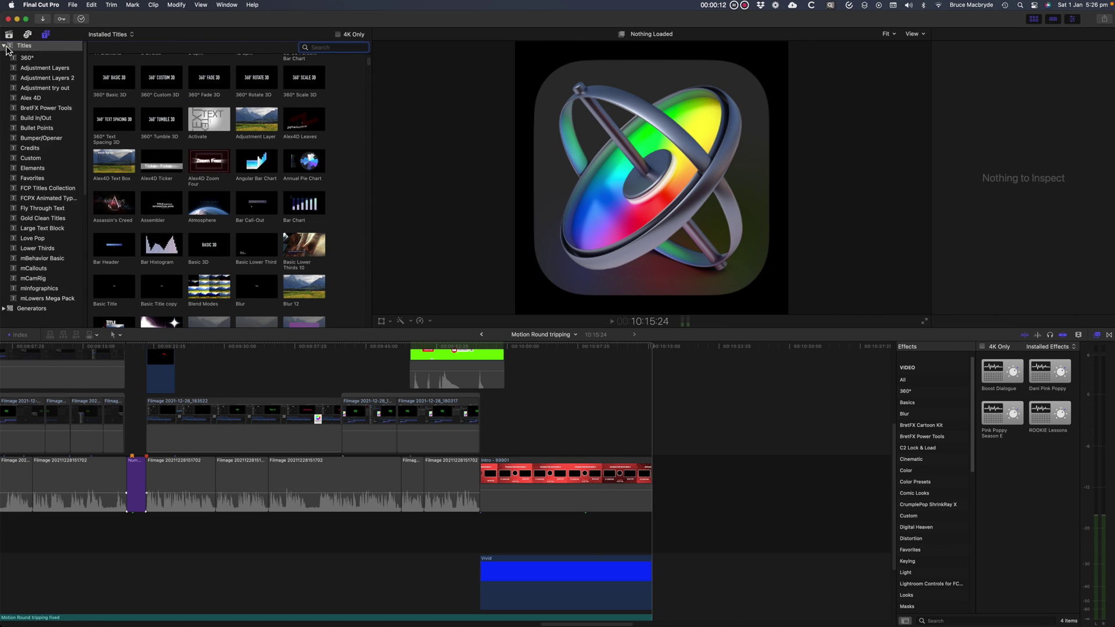
{"action": "left_click", "coordinate": [43, 147]}
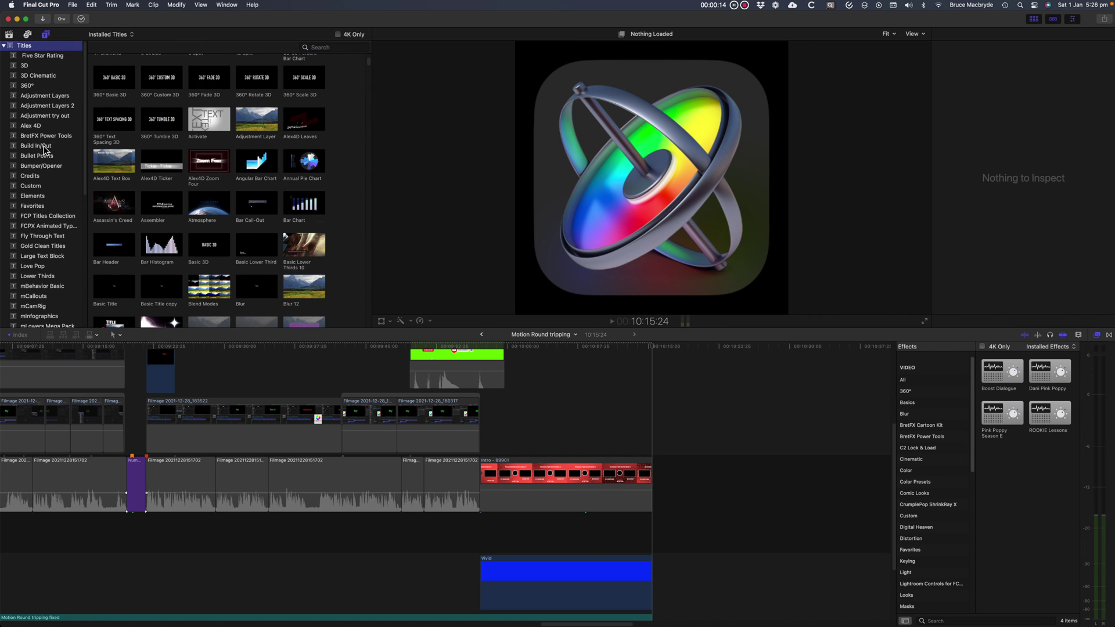
{"action": "left_click", "coordinate": [116, 243]}
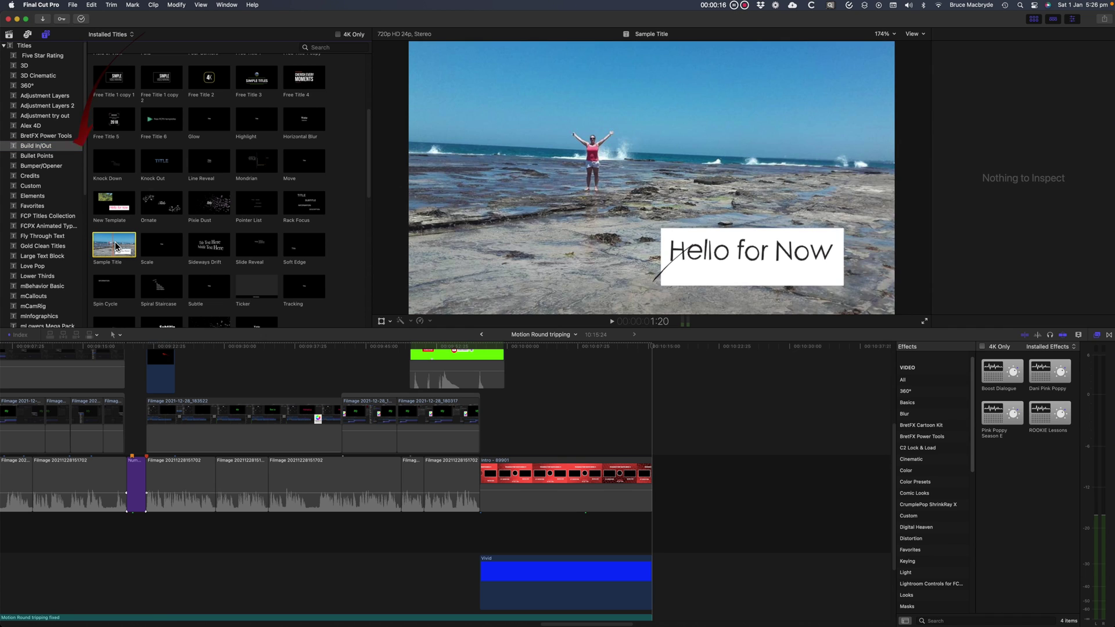
{"action": "mouse_move", "coordinate": [116, 242]}
{"action": "left_mouse_down"}
{"action": "mouse_move", "coordinate": [301, 259]}
{"action": "mouse_move", "coordinate": [690, 456]}
{"action": "left_mouse_up"}
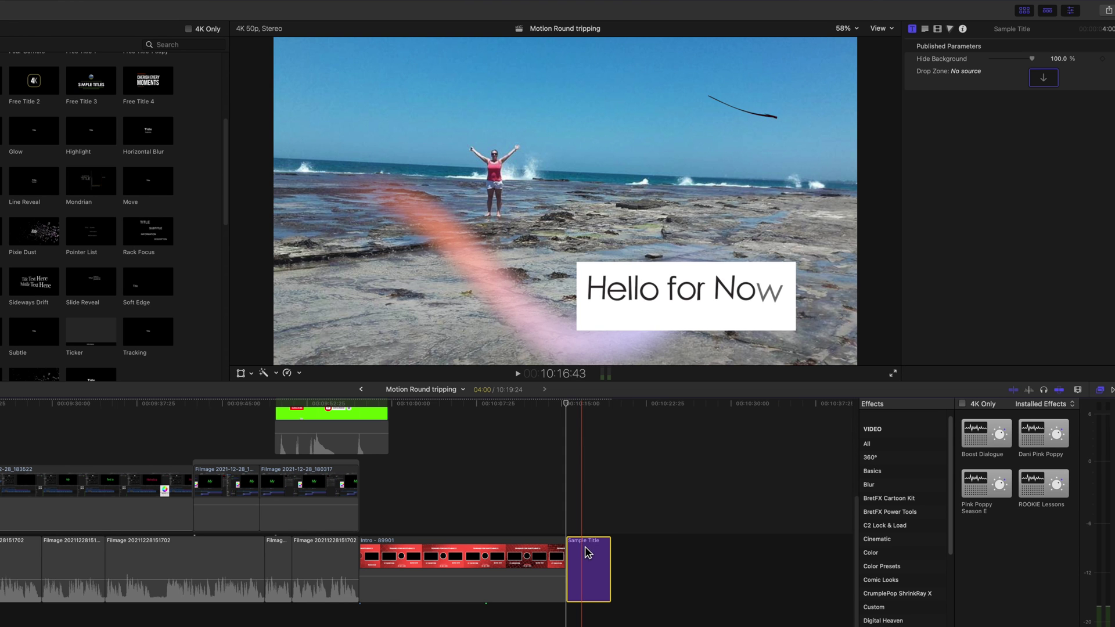
Try the Hide Background value, leave it at 100%, and start picking the drop zone source.
{"action": "left_click", "coordinate": [914, 30]}
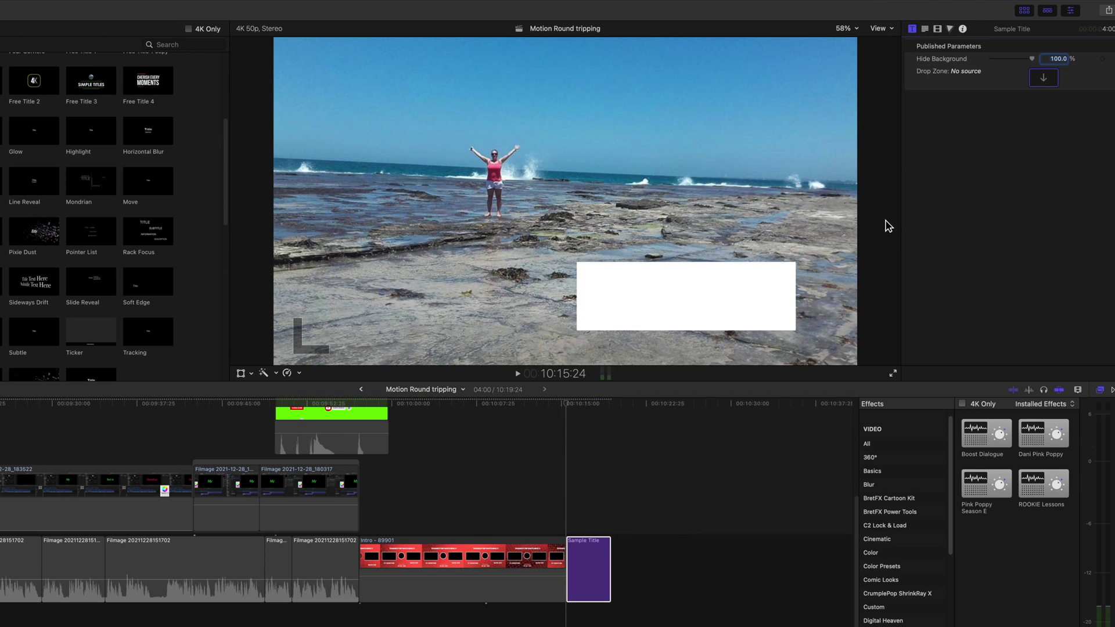
{"action": "mouse_move", "coordinate": [1038, 64]}
{"action": "left_mouse_down"}
{"action": "mouse_move", "coordinate": [978, 60]}
{"action": "mouse_move", "coordinate": [1050, 65]}
{"action": "left_mouse_up"}
{"action": "left_click", "coordinate": [1044, 77]}
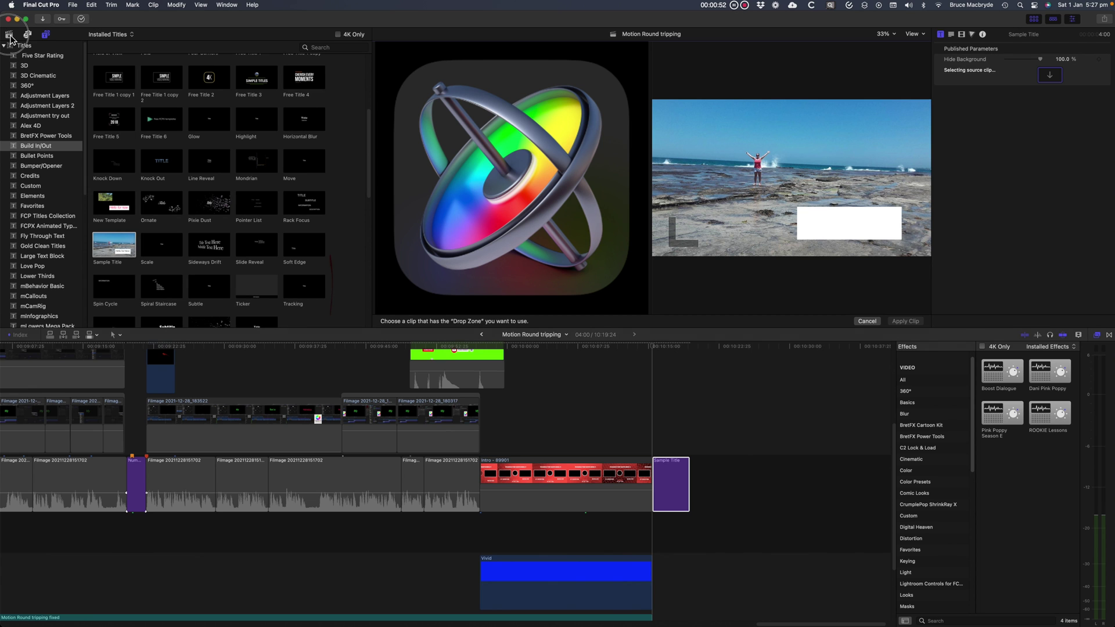
Fill the title's drop zone with the Get started Motion still.
{"action": "left_click", "coordinate": [9, 36]}
{"action": "left_click", "coordinate": [183, 142]}
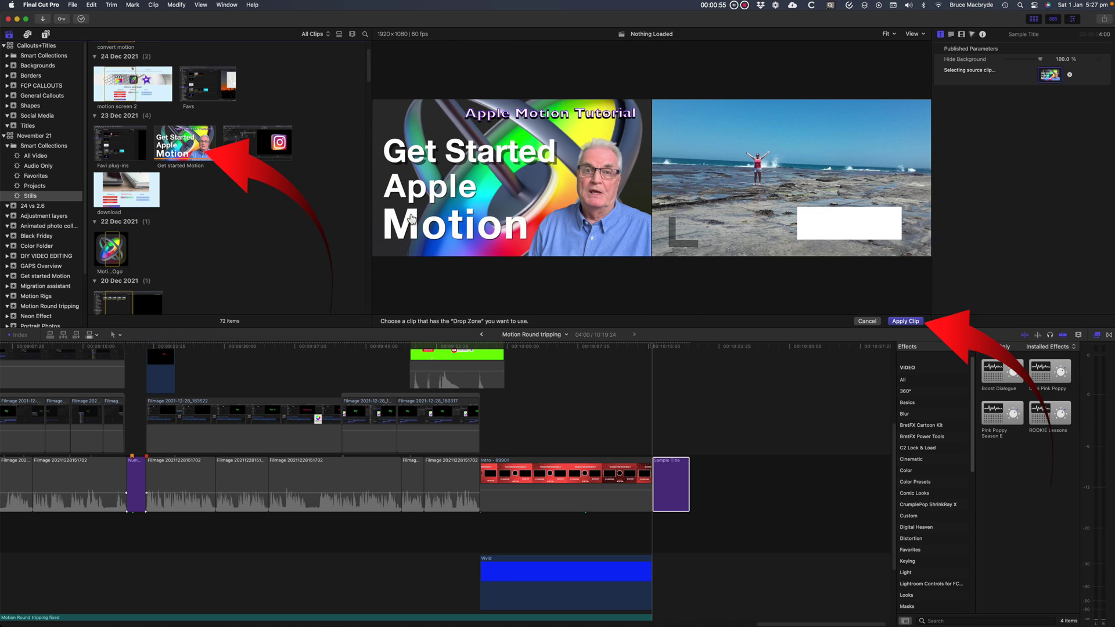
{"action": "left_click", "coordinate": [906, 321]}
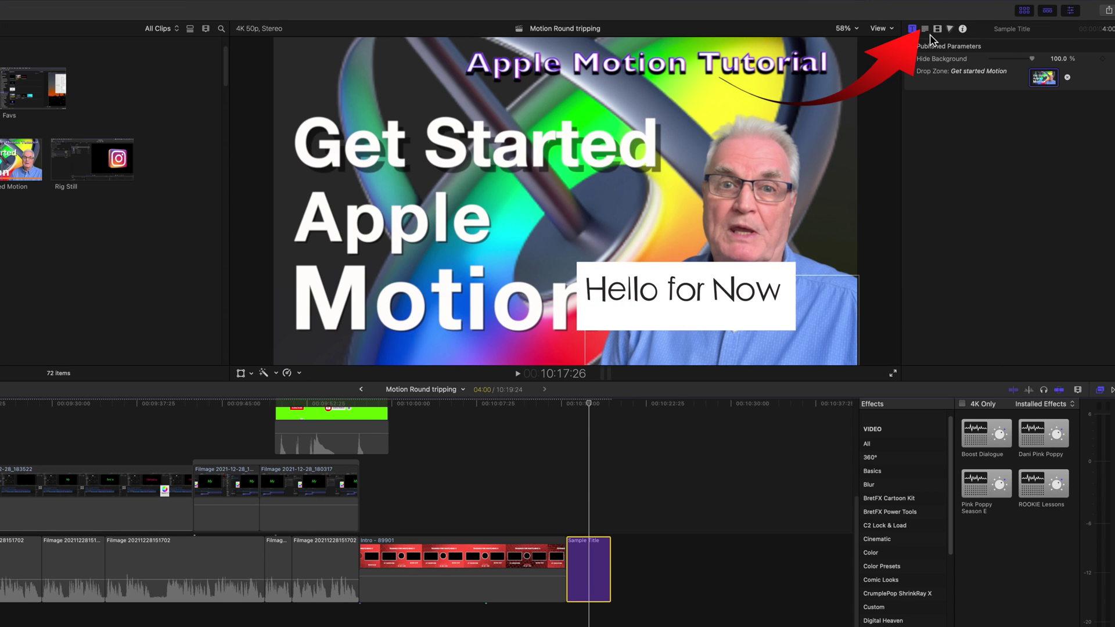
Replace the 'Hello for Now' title text with 'Not Now'.
{"action": "left_click", "coordinate": [925, 30]}
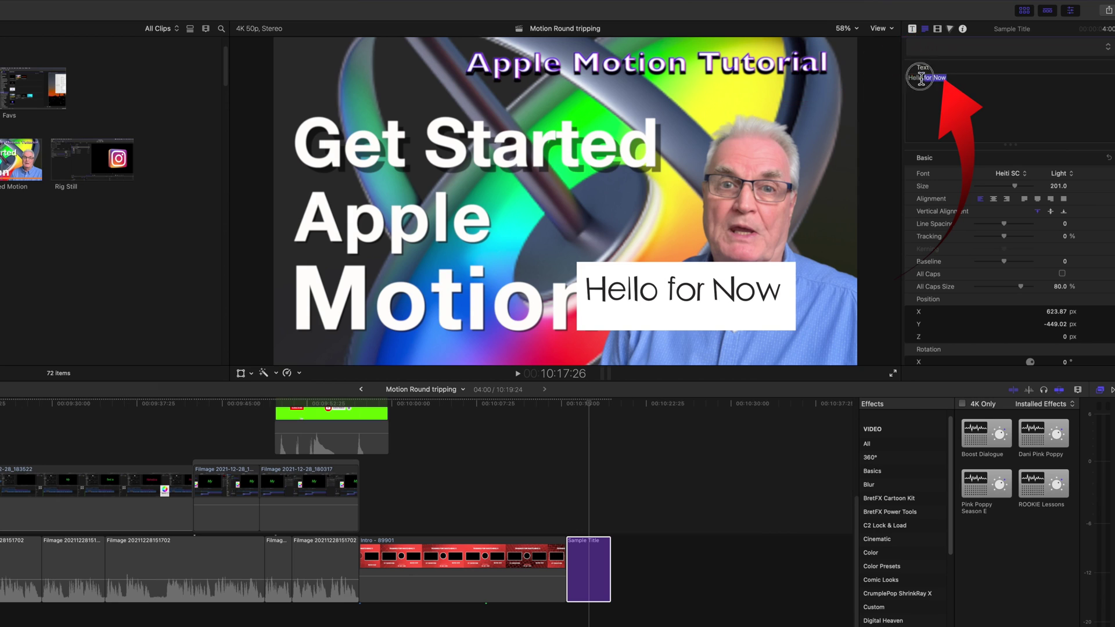
{"action": "left_click_drag", "start_coordinate": [947, 78], "coordinate": [904, 81]}
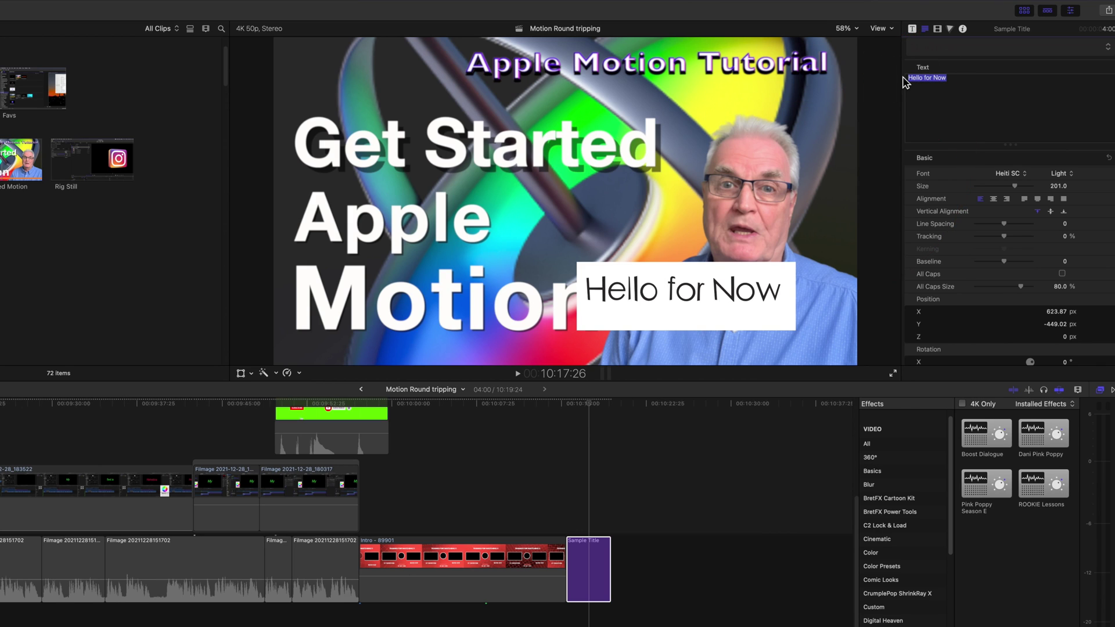
{"action": "type", "text": "Not No"}
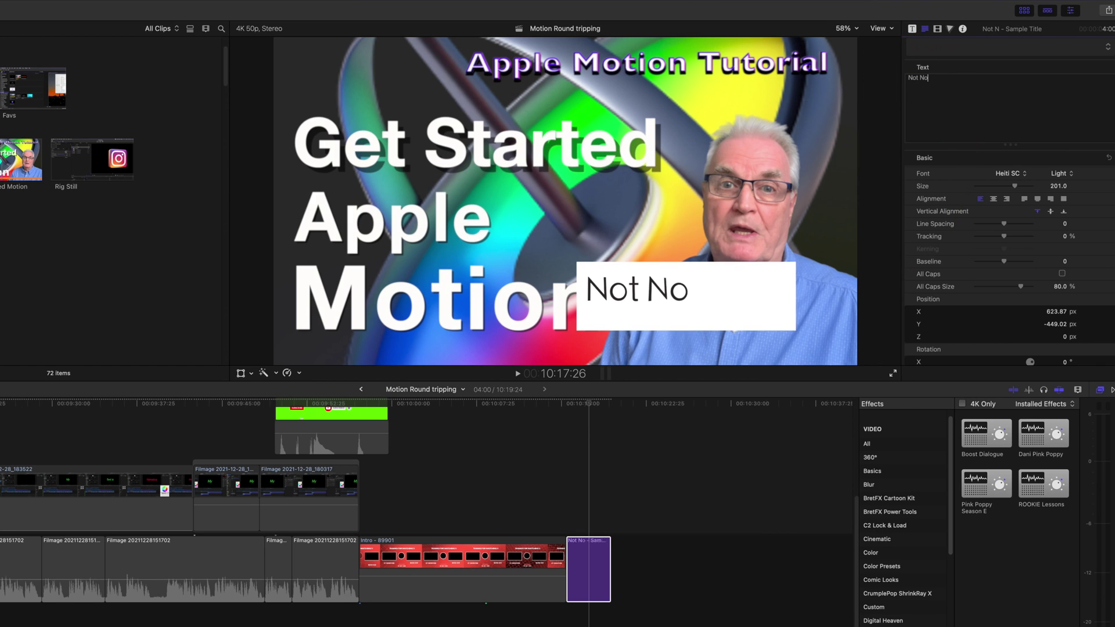
{"action": "type", "text": "w"}
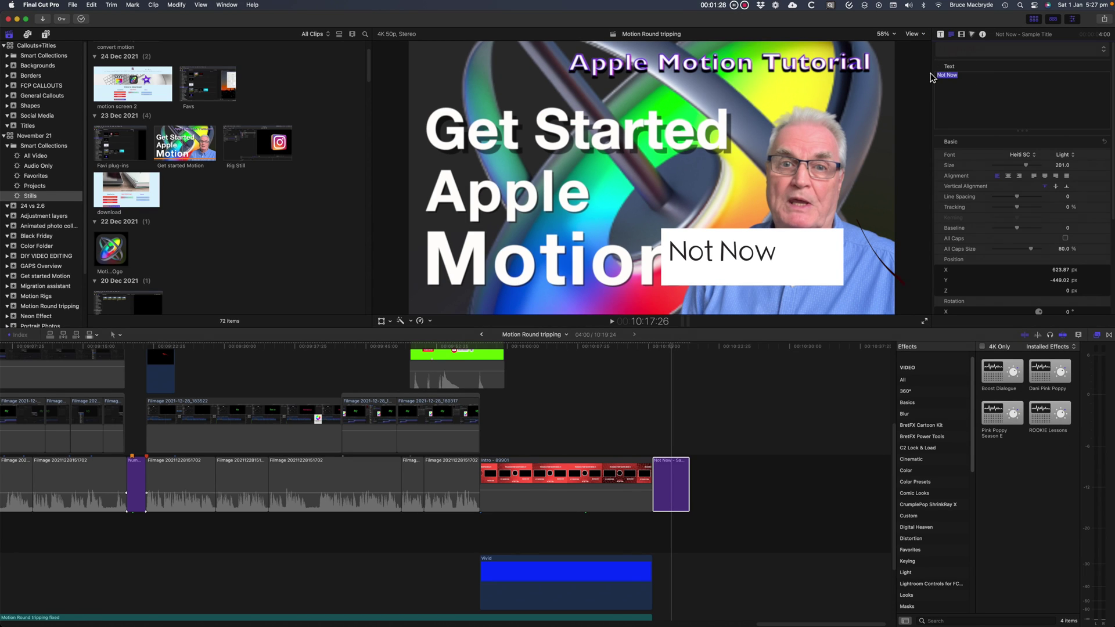
Make the Not Now text face bright red.
{"action": "scroll", "coordinate": [1013, 201], "scroll_direction": "down", "scroll_amount": 5}
{"action": "left_click", "coordinate": [1061, 291]}
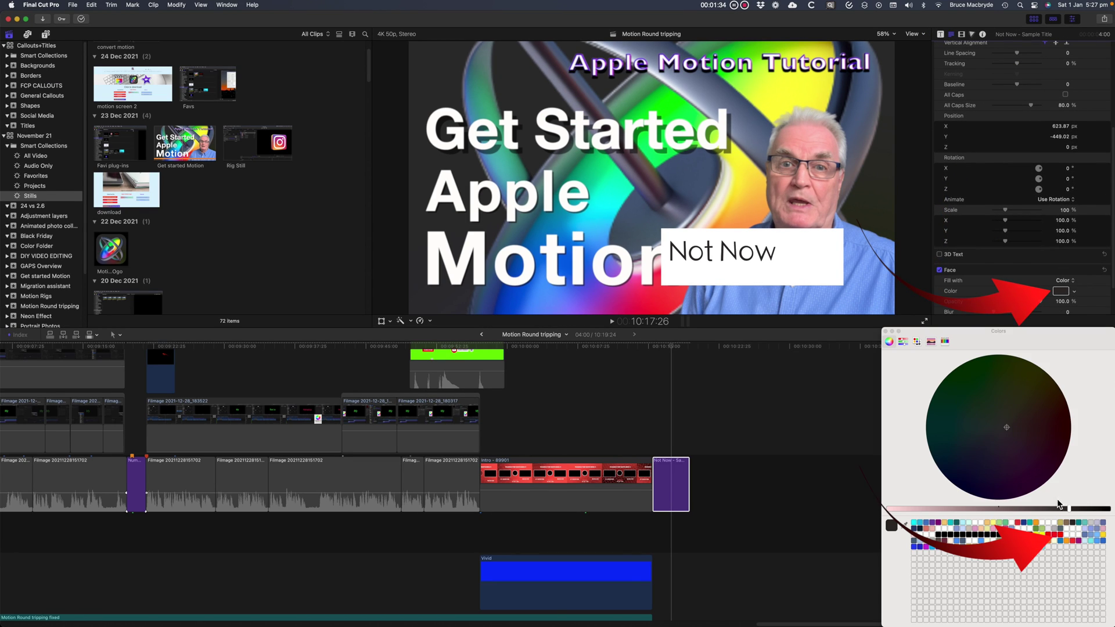
{"action": "left_click", "coordinate": [1057, 534]}
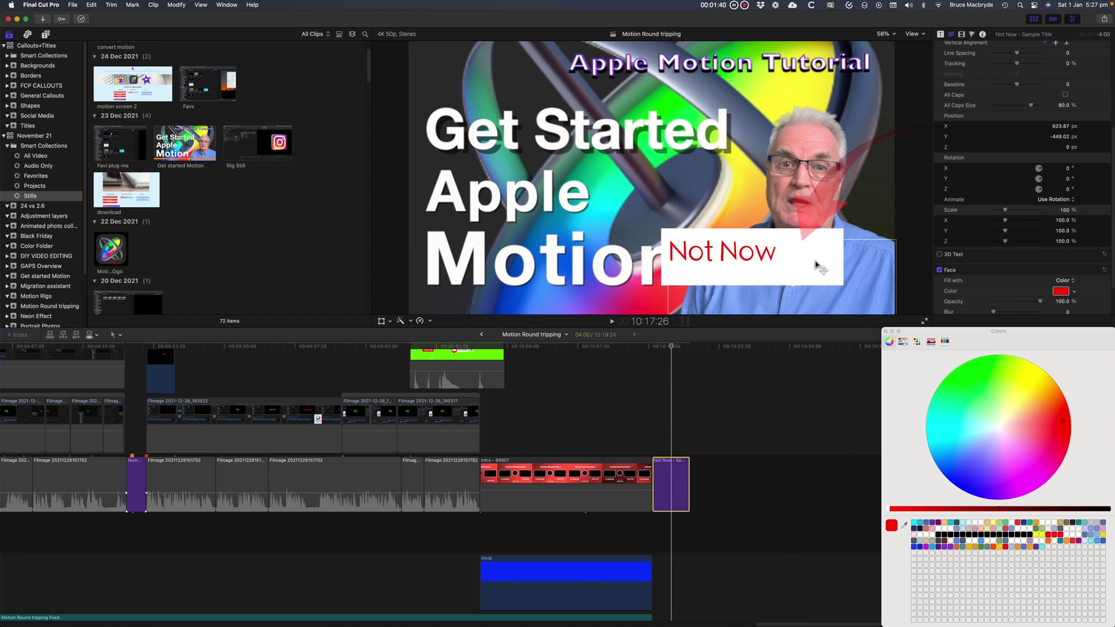
Nudge the Not Now title slightly left in the viewer.
{"action": "left_click", "coordinate": [813, 243]}
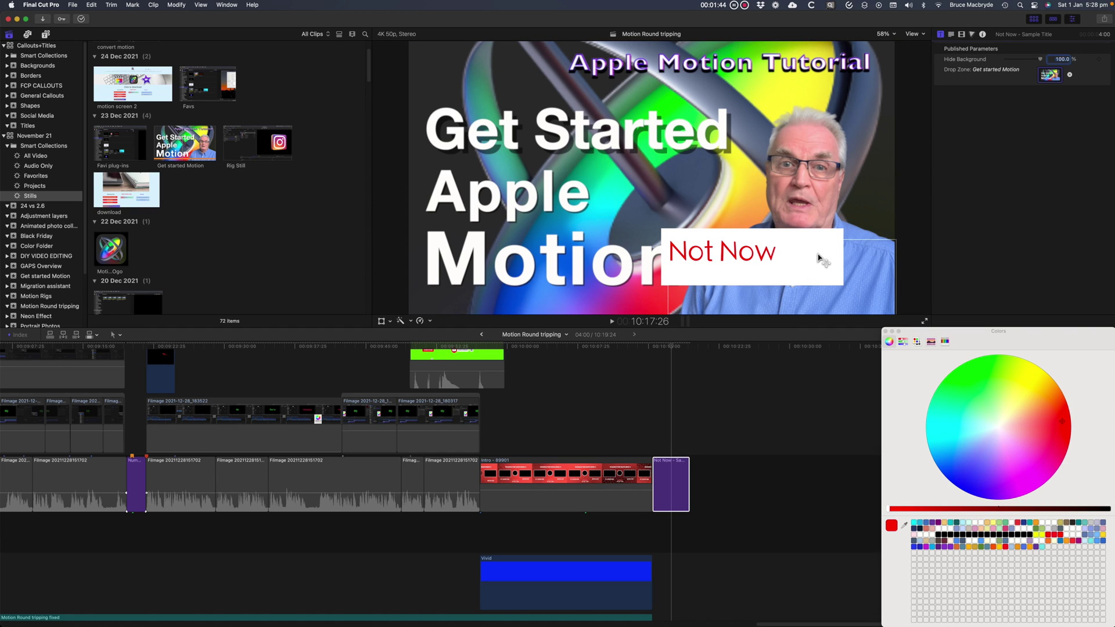
{"action": "left_click_drag", "start_coordinate": [823, 257], "coordinate": [820, 258]}
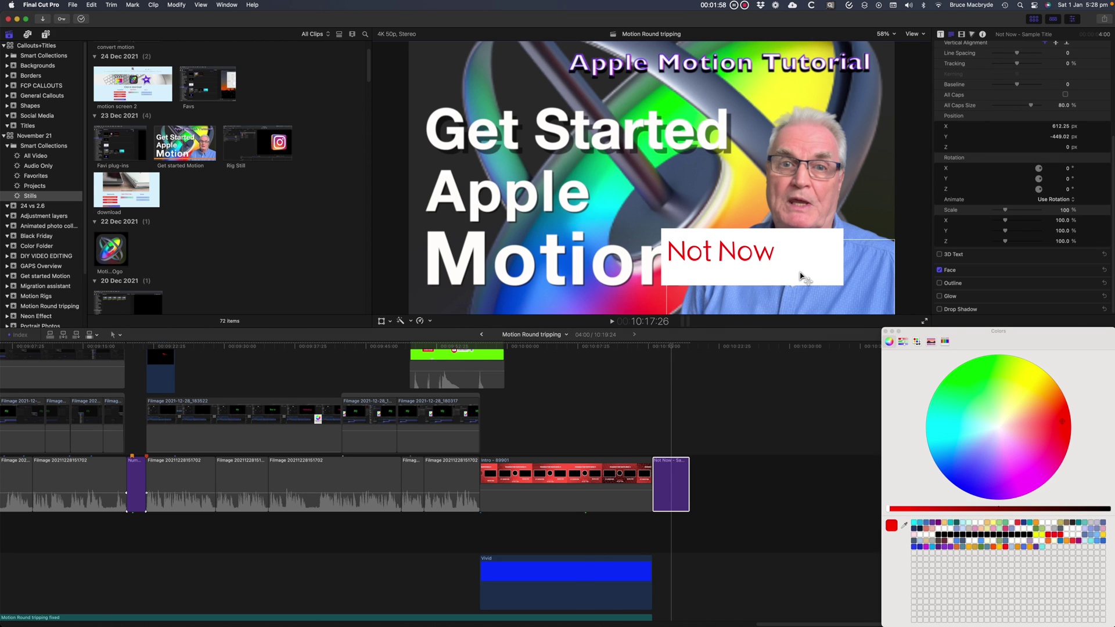
{"action": "left_click", "coordinate": [806, 304]}
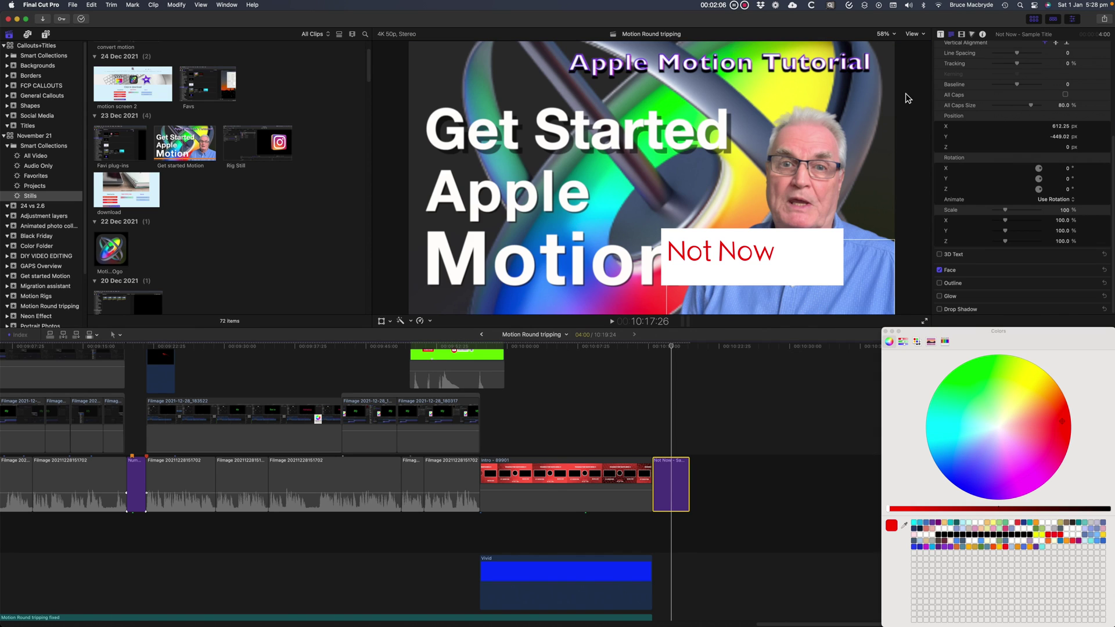
{"action": "left_click", "coordinate": [816, 239]}
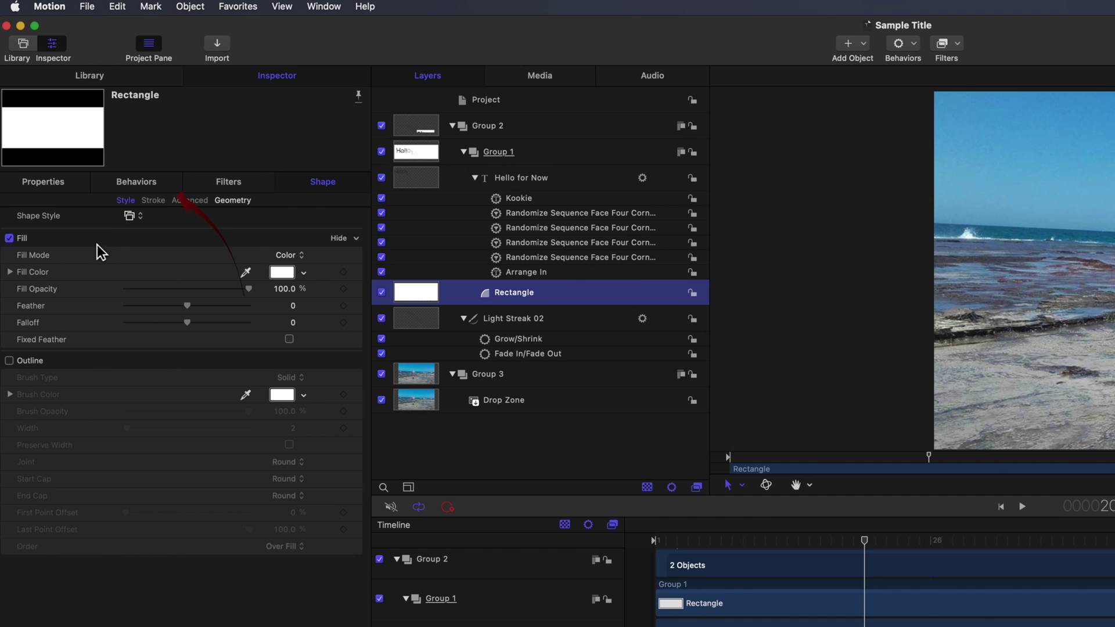
Publish the Rectangle's Position, Scale and Opacity parameters from the Properties inspector.
{"action": "left_click", "coordinate": [56, 181]}
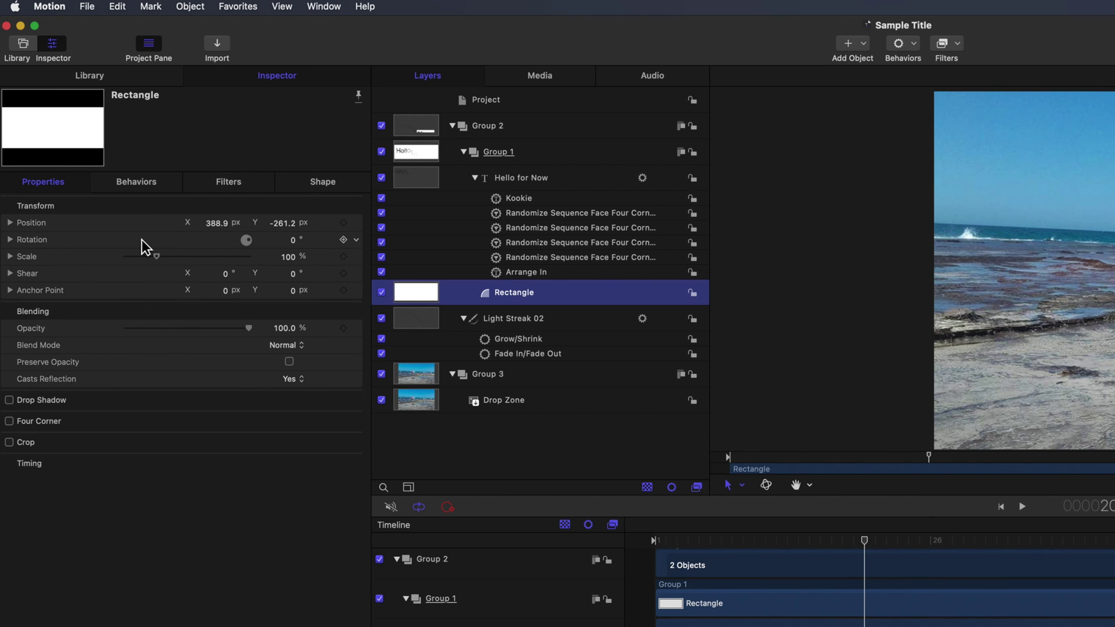
{"action": "left_click", "coordinate": [360, 225]}
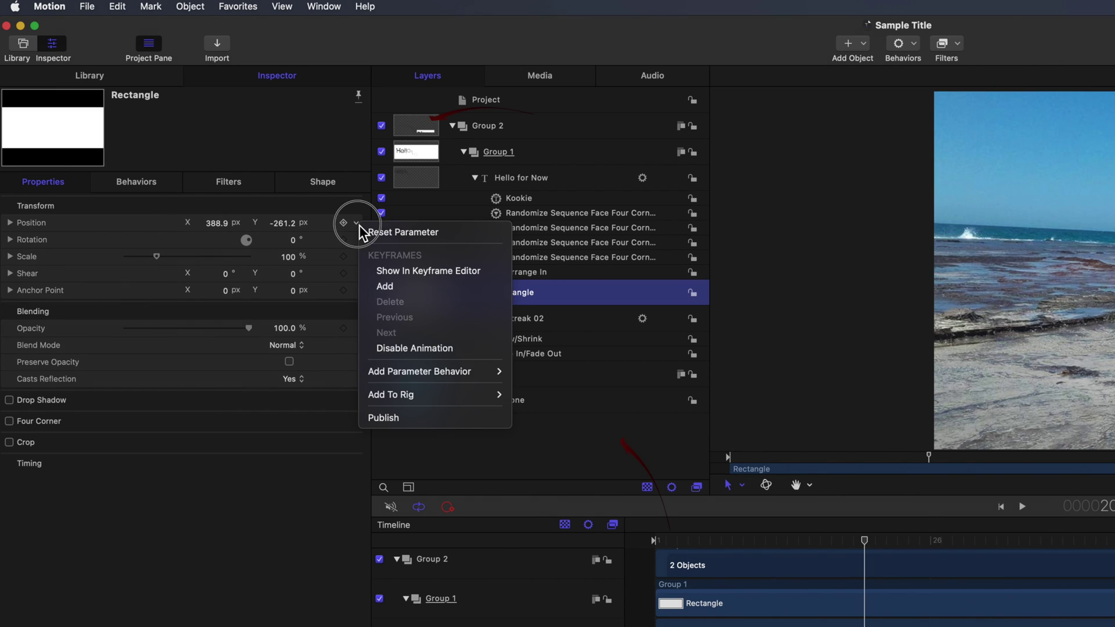
{"action": "left_click", "coordinate": [388, 417]}
{"action": "left_click", "coordinate": [356, 257]}
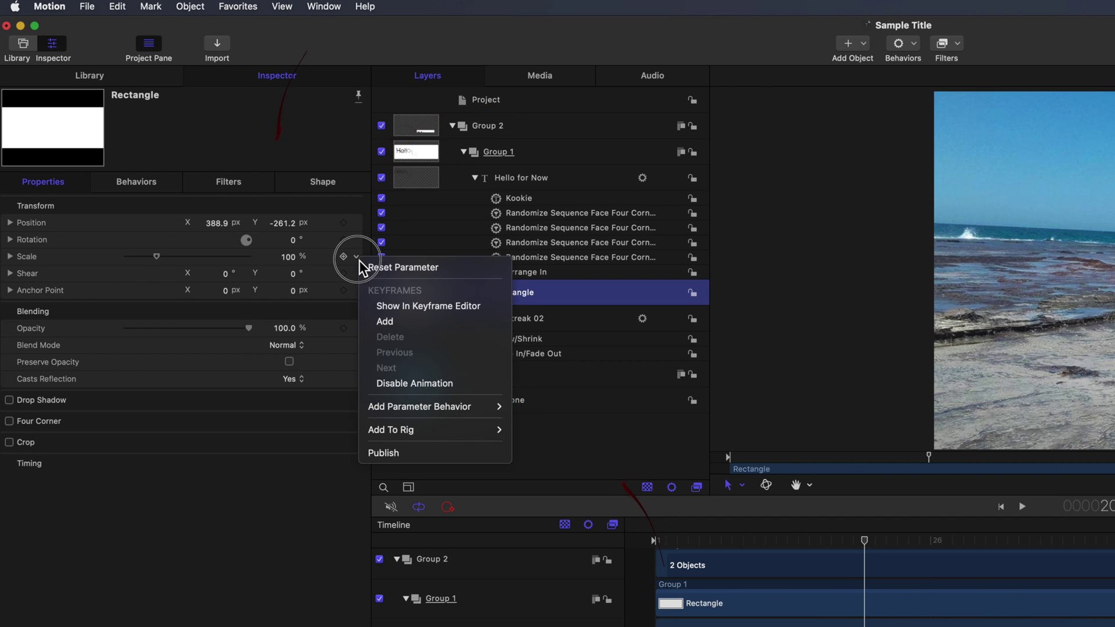
{"action": "left_click", "coordinate": [396, 463]}
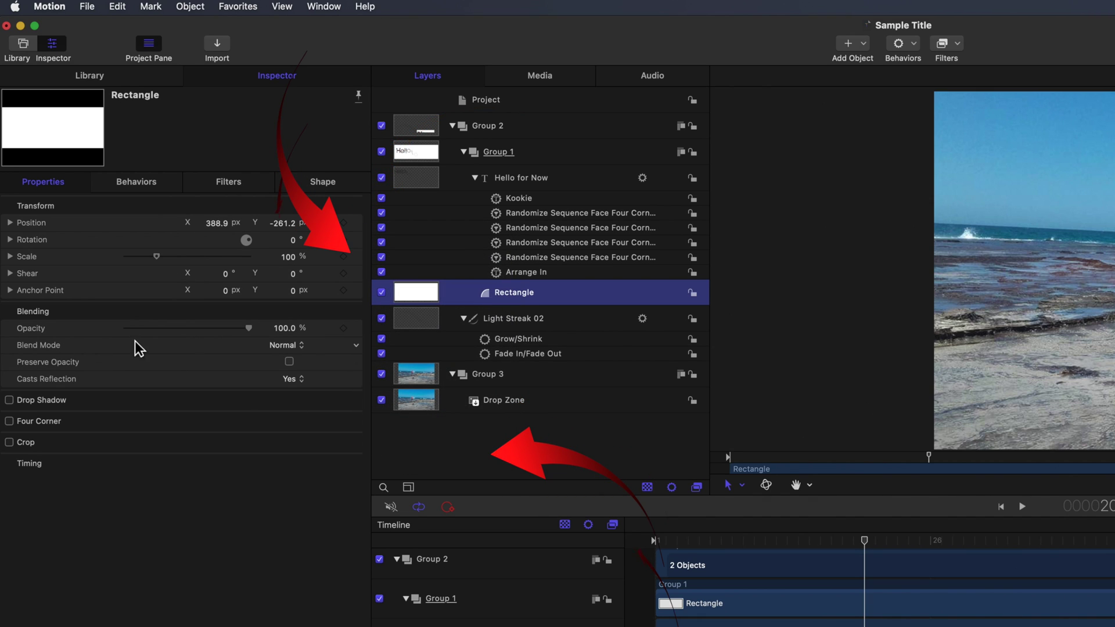
{"action": "left_click", "coordinate": [360, 331]}
{"action": "left_click", "coordinate": [406, 524]}
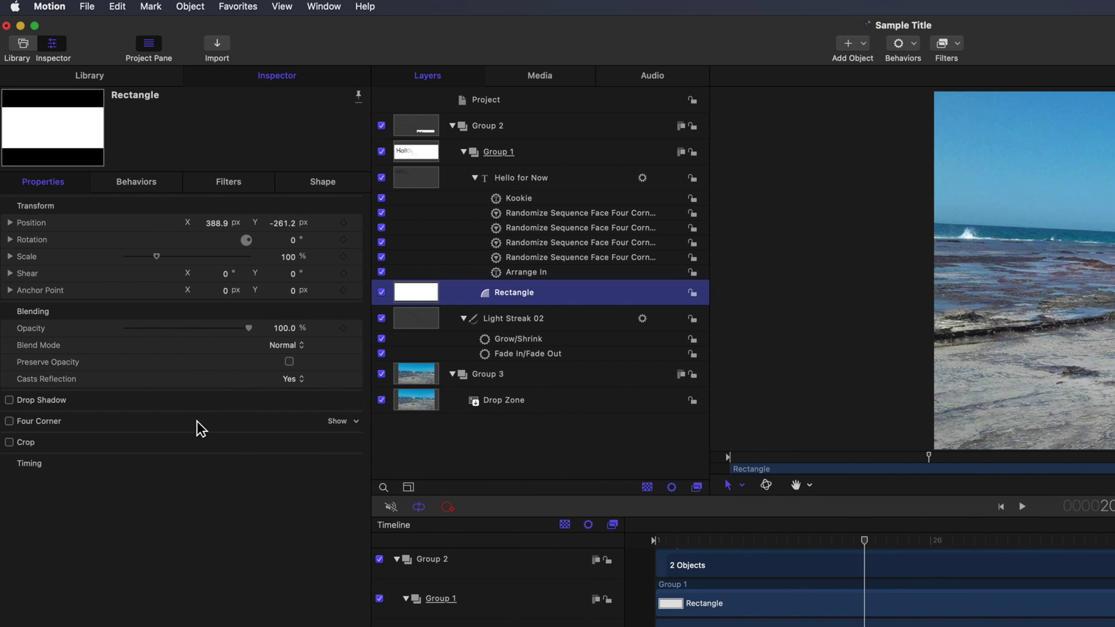
Publish the Rectangle's Fill Color and Feather in the Shape inspector.
{"action": "left_click", "coordinate": [323, 182]}
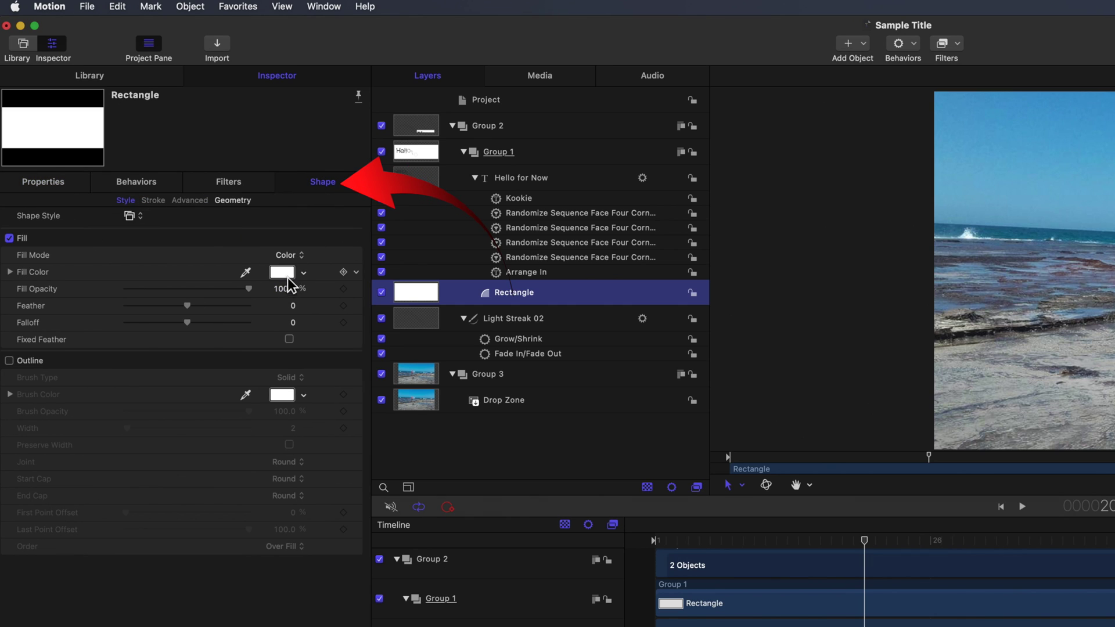
{"action": "left_click", "coordinate": [361, 275]}
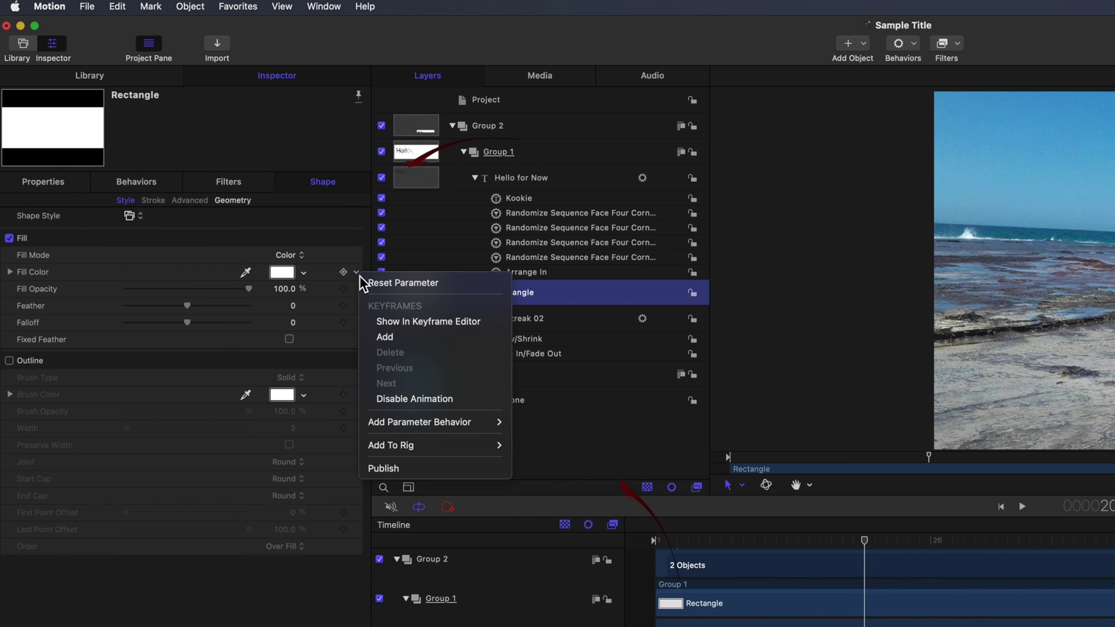
{"action": "left_click", "coordinate": [396, 465]}
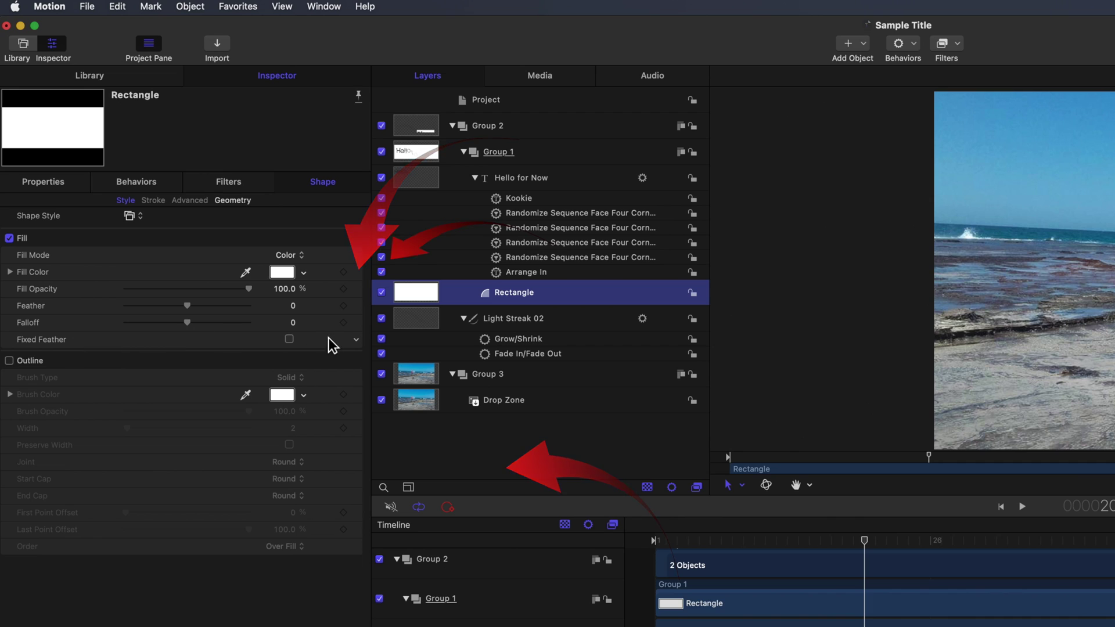
{"action": "left_click", "coordinate": [357, 307]}
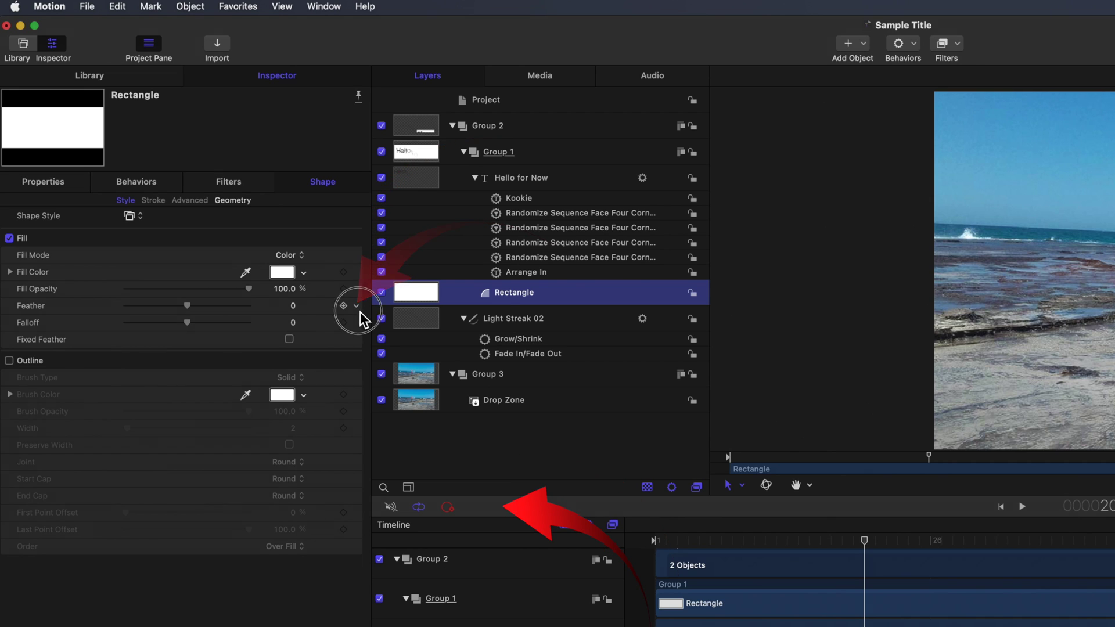
{"action": "left_click", "coordinate": [385, 502]}
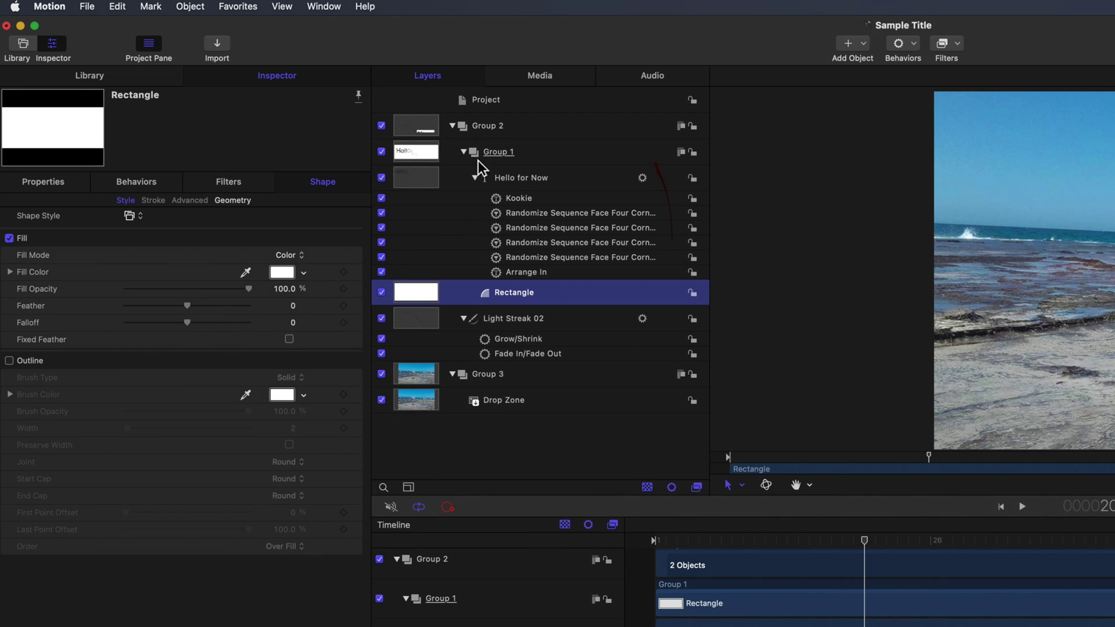
Rename the published Position and Opacity to 'Position Rectangle' and 'Hide Rectangle'.
{"action": "left_click", "coordinate": [489, 101]}
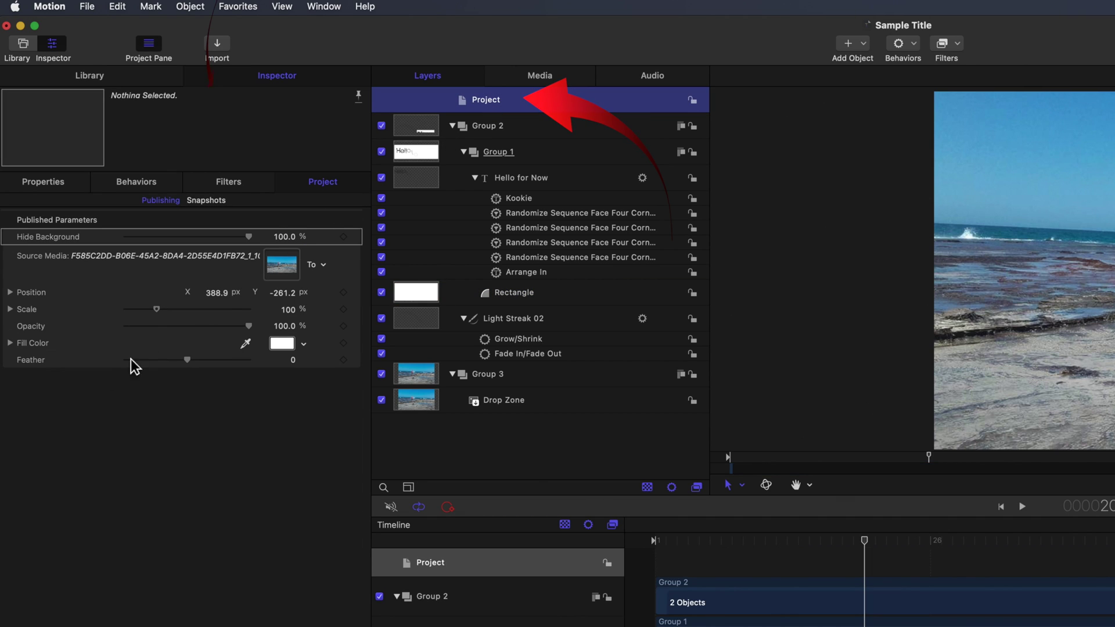
{"action": "left_click", "coordinate": [46, 295]}
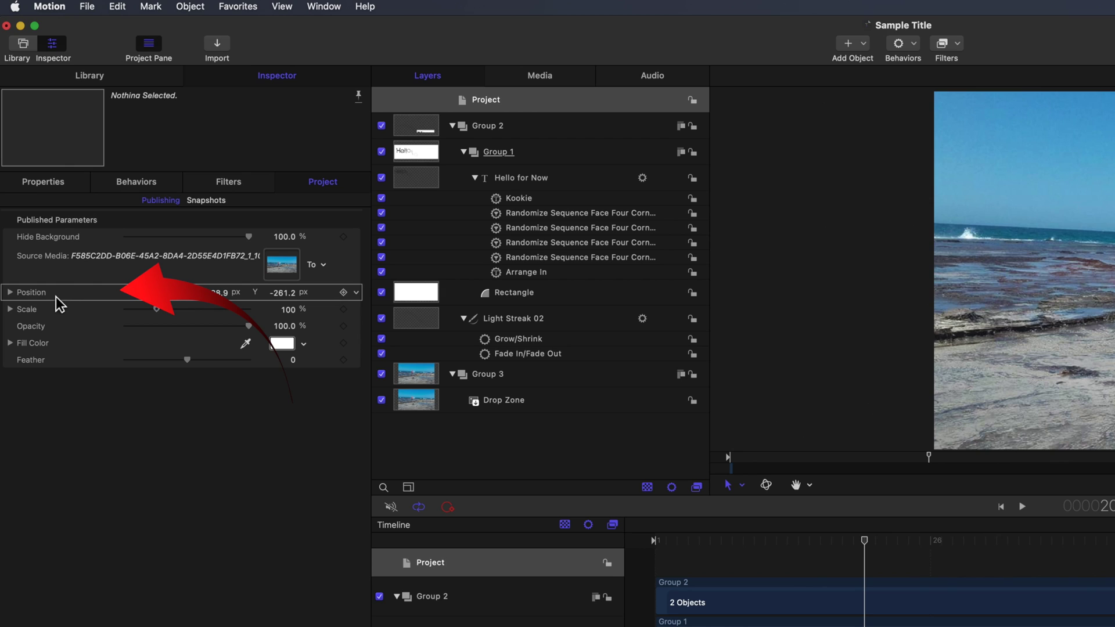
{"action": "double_click", "coordinate": [56, 296]}
{"action": "type", "text": "tangle"}
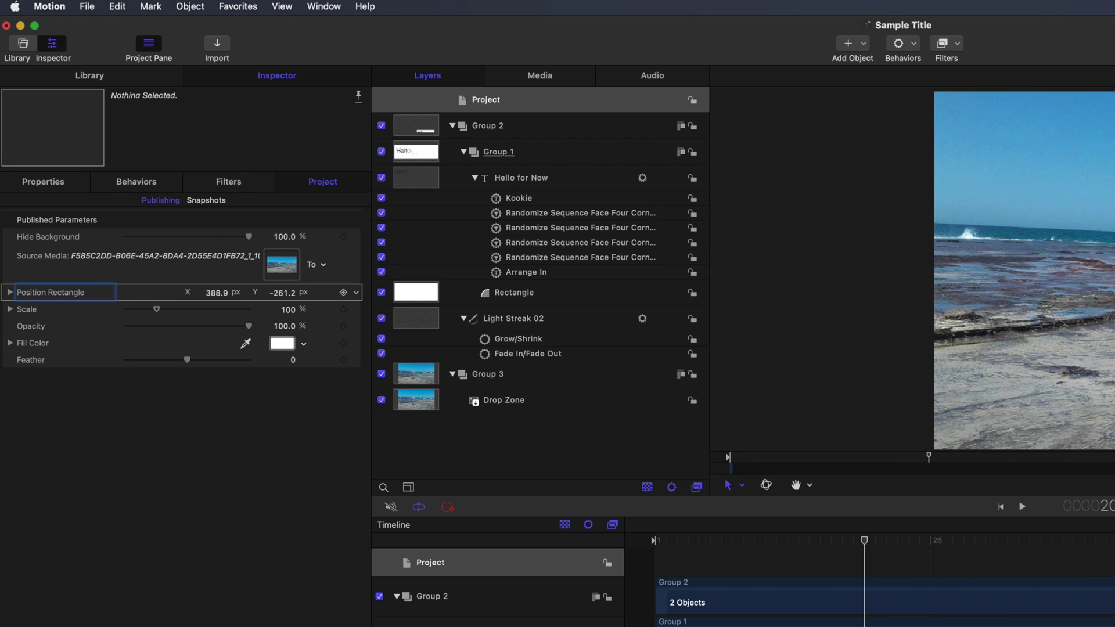
{"action": "key", "text": "Return"}
{"action": "double_click", "coordinate": [36, 326]}
{"action": "type", "text": "Ho"}
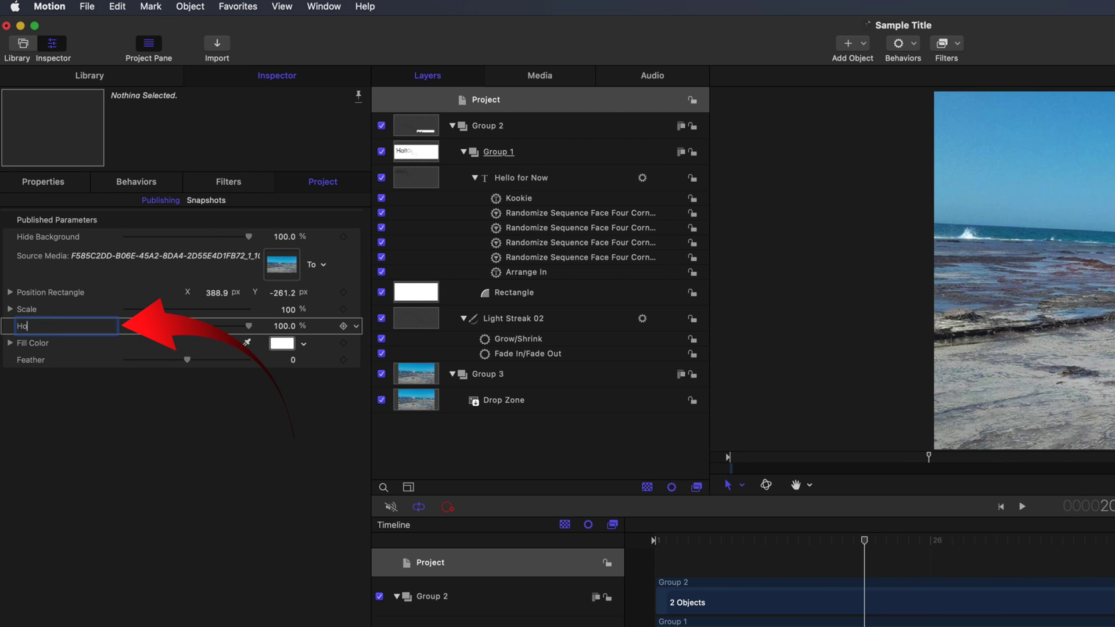
{"action": "type", "text": "de Rectangle"}
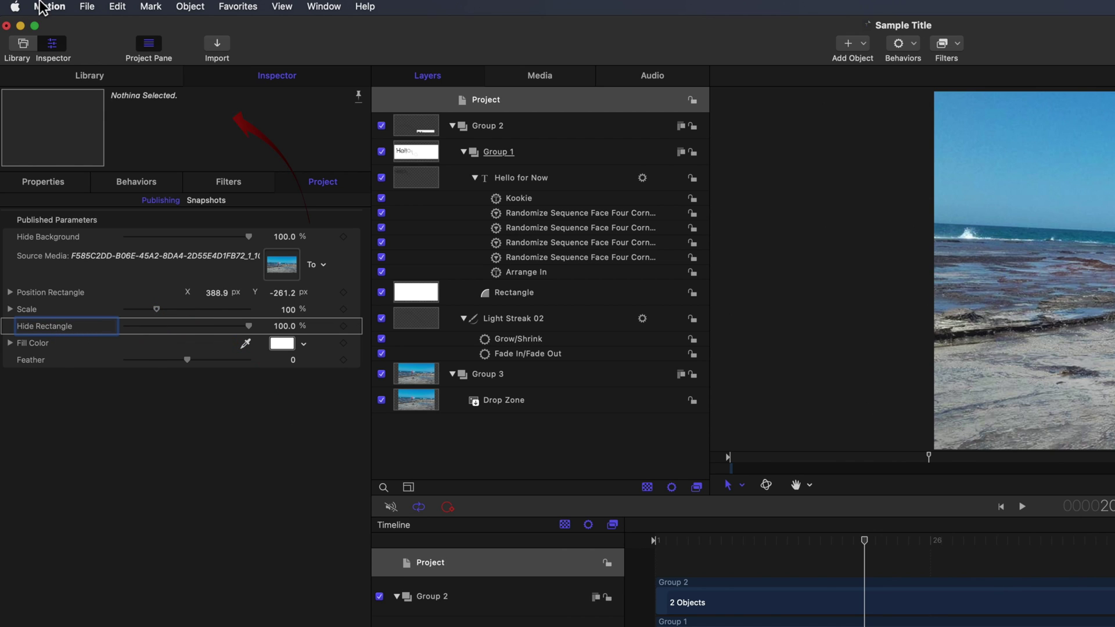
{"action": "left_click", "coordinate": [87, 6]}
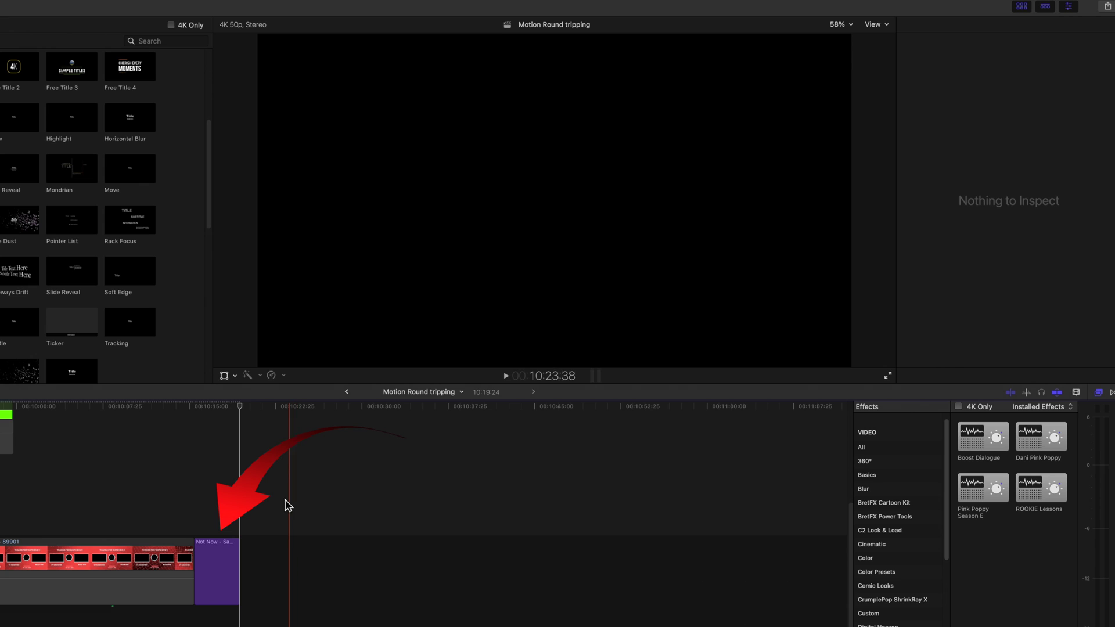
Place the updated Sample Title in the timeline right after the Not Now clip.
{"action": "left_click", "coordinate": [220, 563]}
{"action": "left_click", "coordinate": [223, 406]}
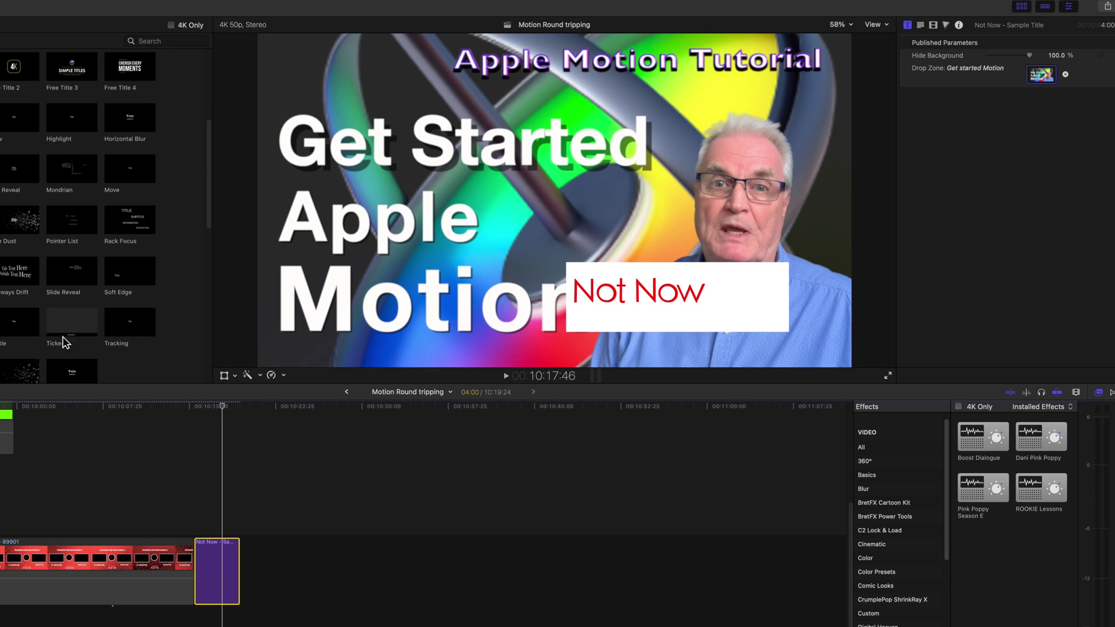
{"action": "left_click_drag", "start_coordinate": [71, 322], "coordinate": [293, 574]}
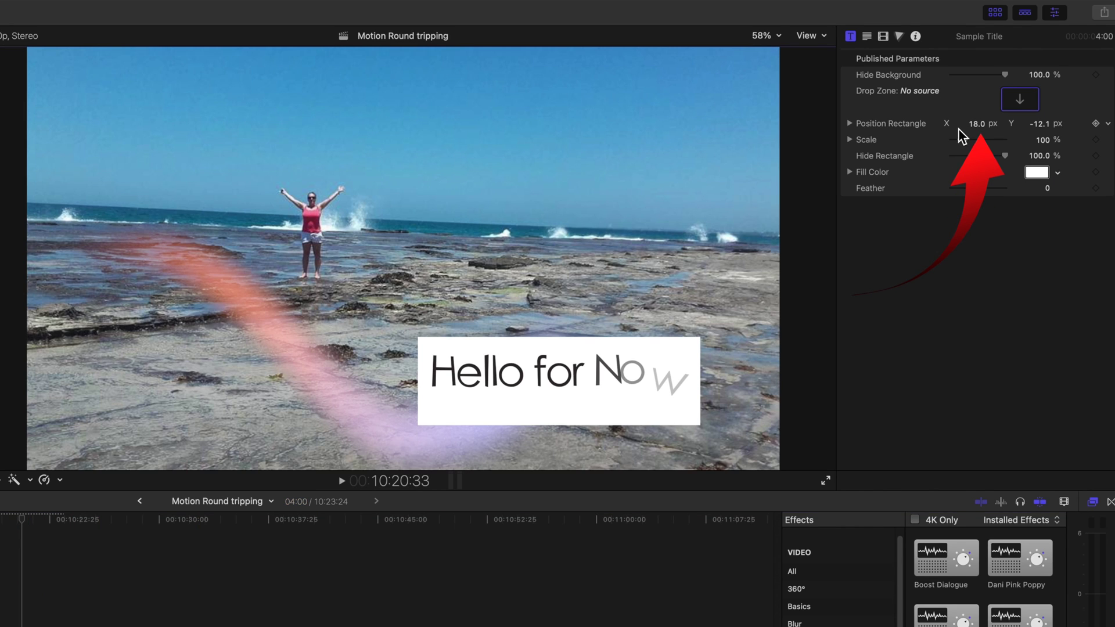
Scale the rectangle to 191%, tint it red then pale pink, and set Hide Rectangle to 0%.
{"action": "left_click_drag", "start_coordinate": [980, 124], "coordinate": [1000, 157]}
{"action": "left_click", "coordinate": [1036, 172]}
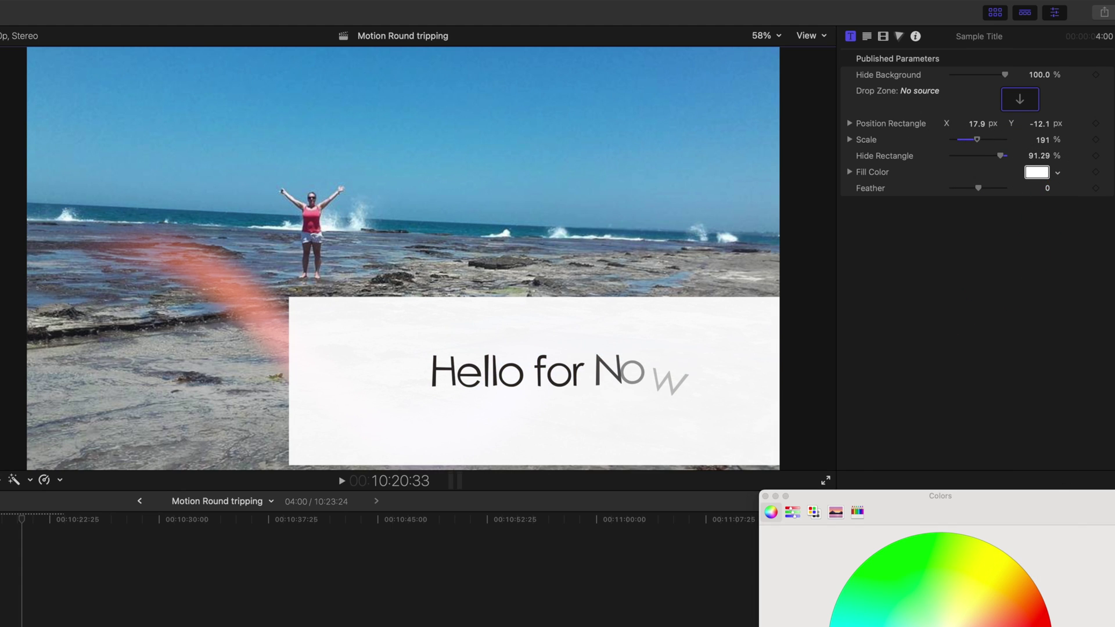
{"action": "left_click", "coordinate": [1029, 624]}
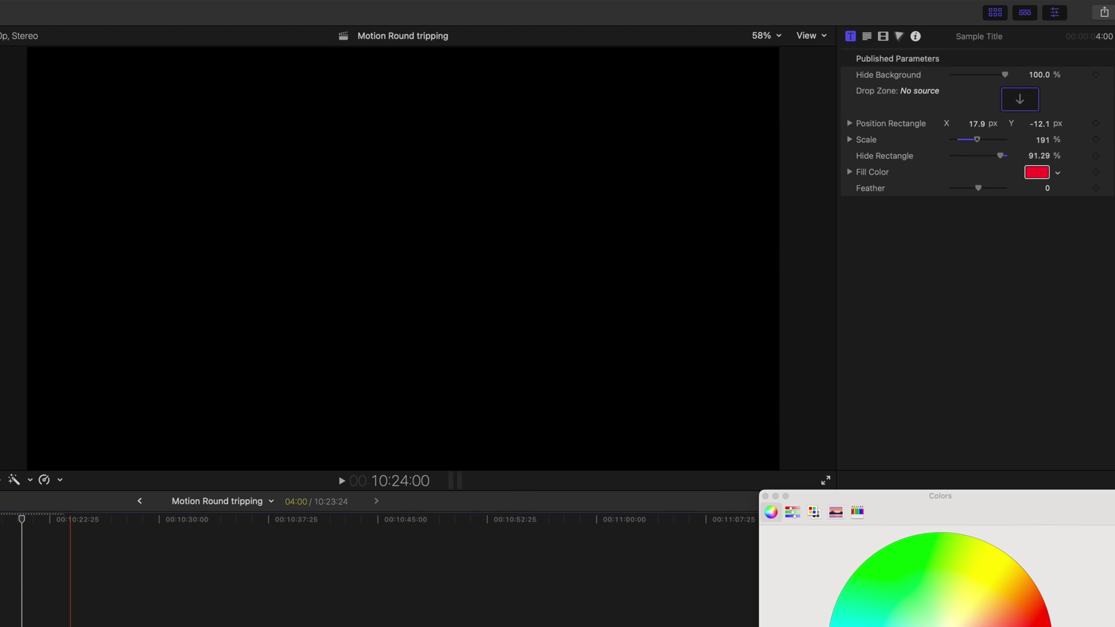
{"action": "left_click", "coordinate": [30, 597]}
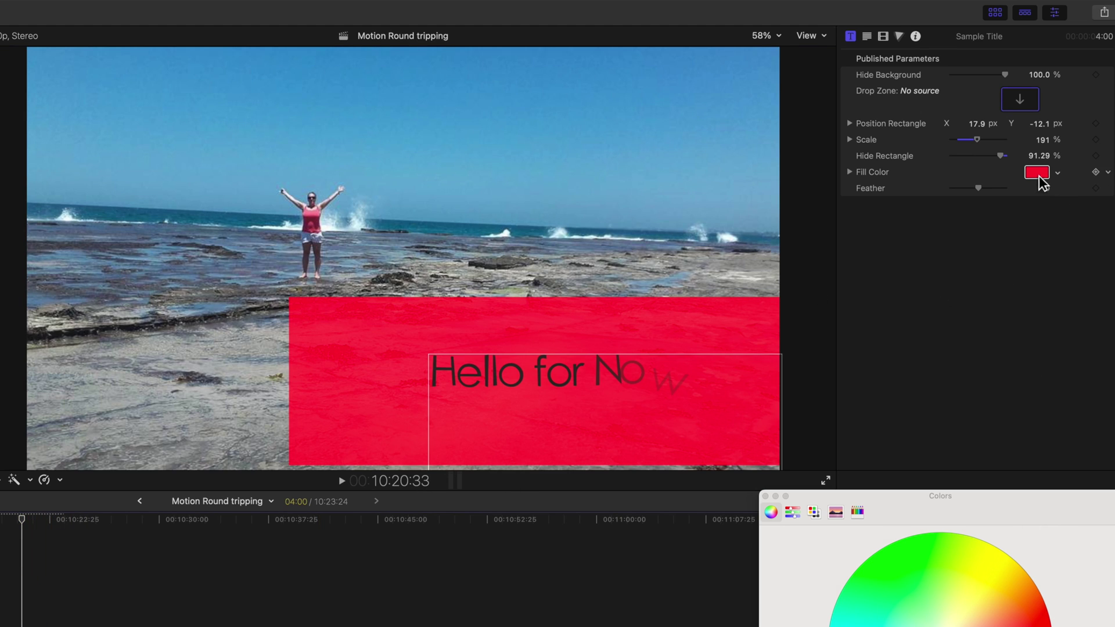
{"action": "left_click", "coordinate": [947, 625]}
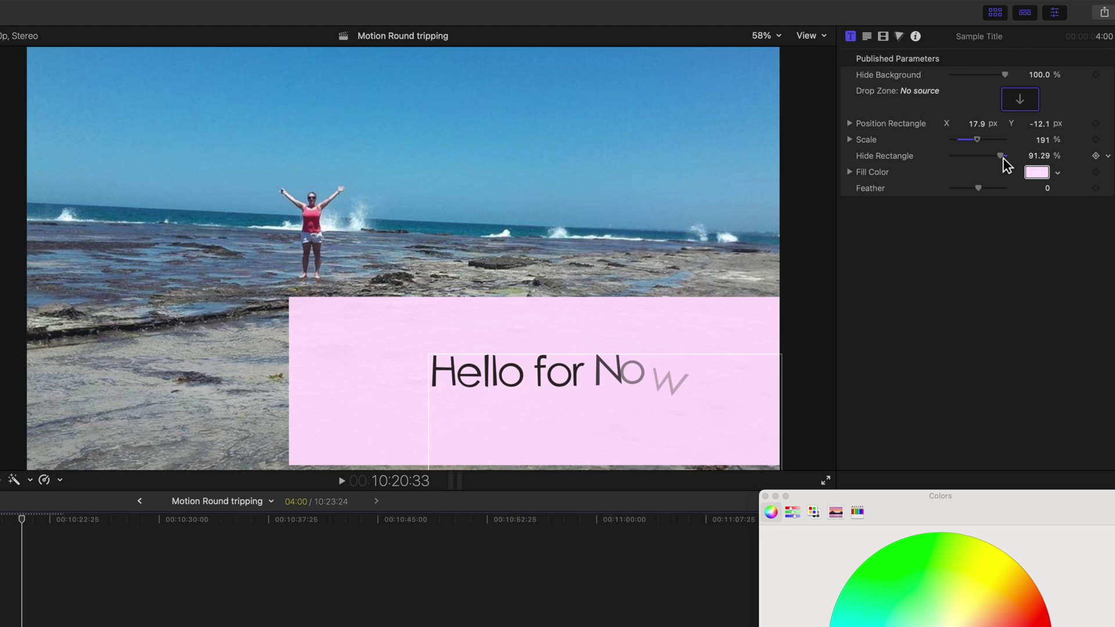
{"action": "left_click_drag", "start_coordinate": [1000, 157], "coordinate": [947, 158]}
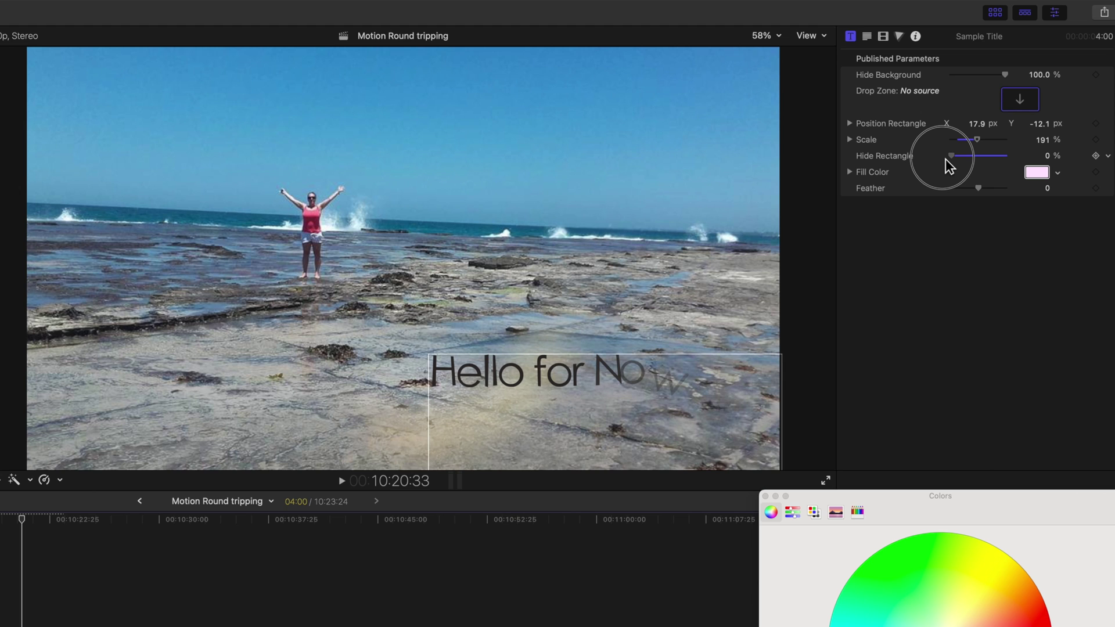